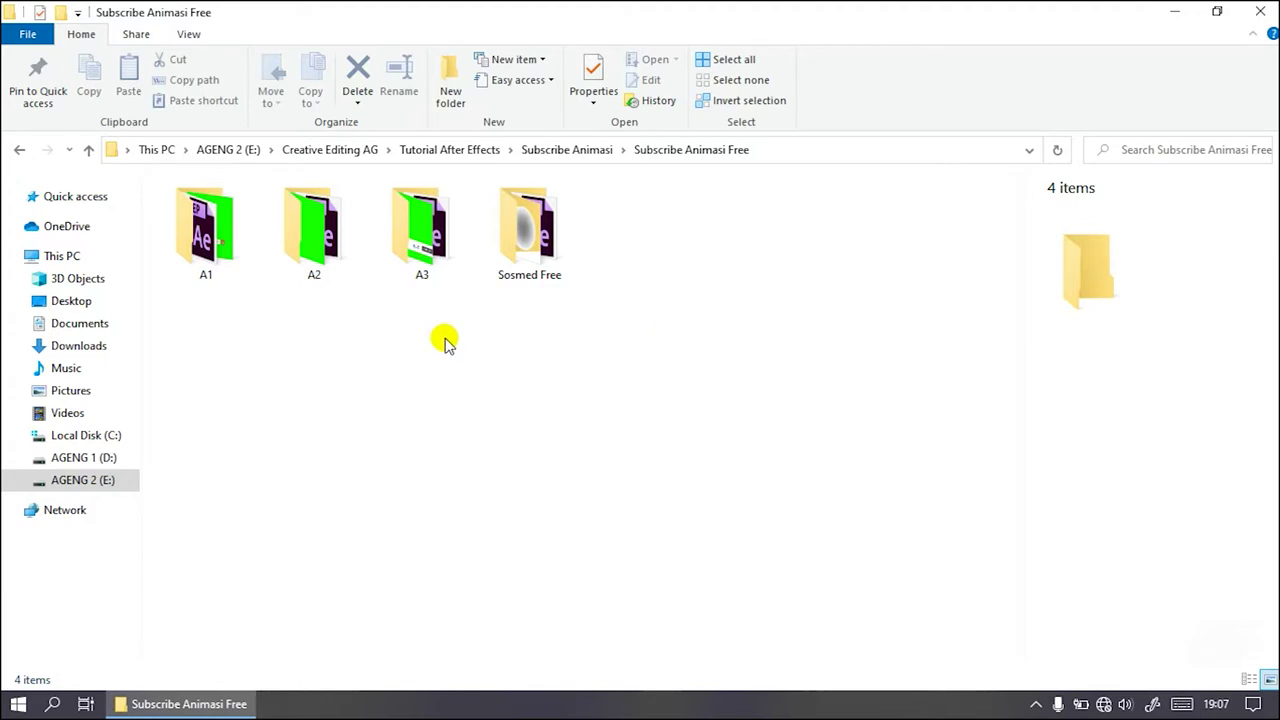
# Step: Open the A1 folder and select the A1 video file
pyautogui.click(245, 256)
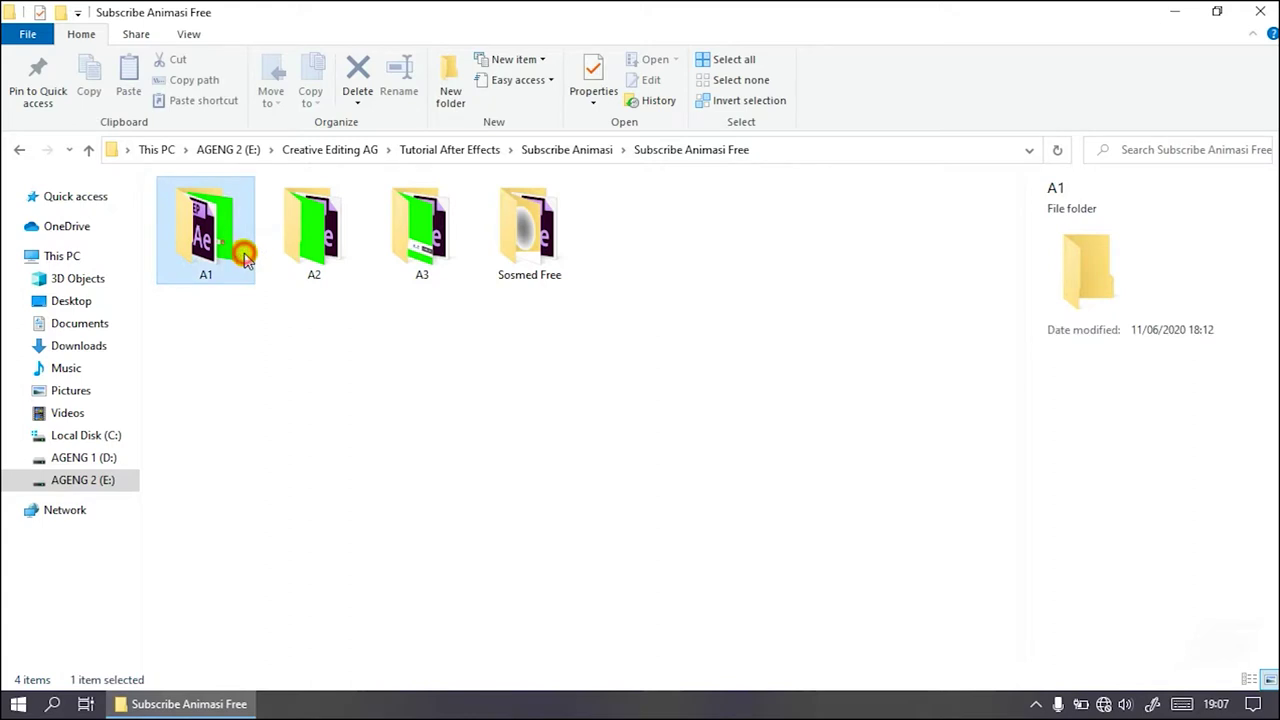
pyautogui.doubleClick(245, 256)
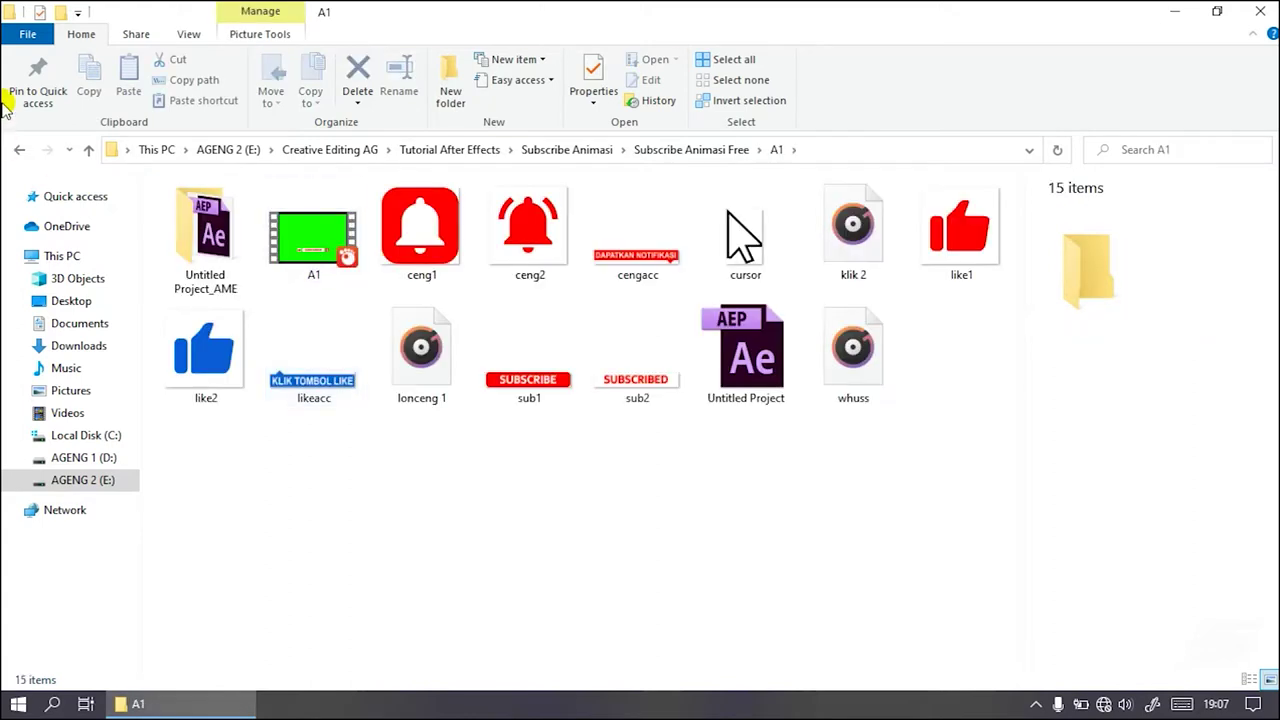
pyautogui.click(19, 149)
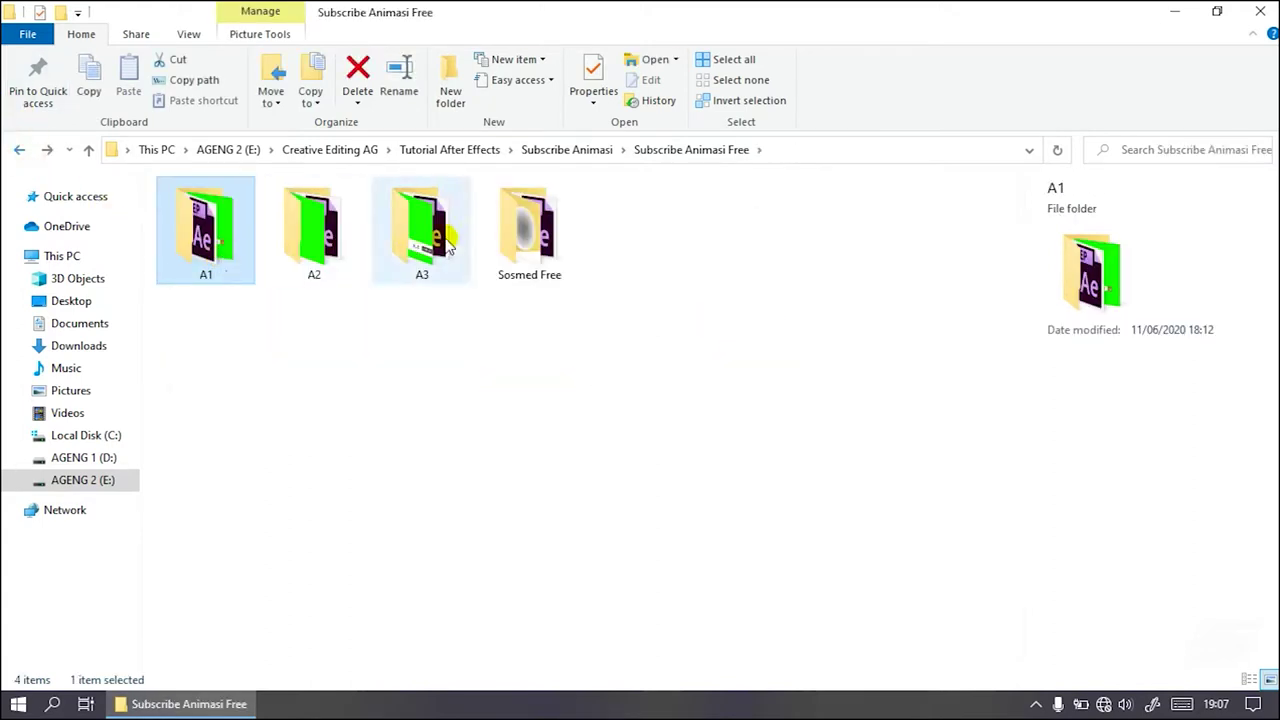
pyautogui.click(480, 348)
pyautogui.doubleClick(213, 243)
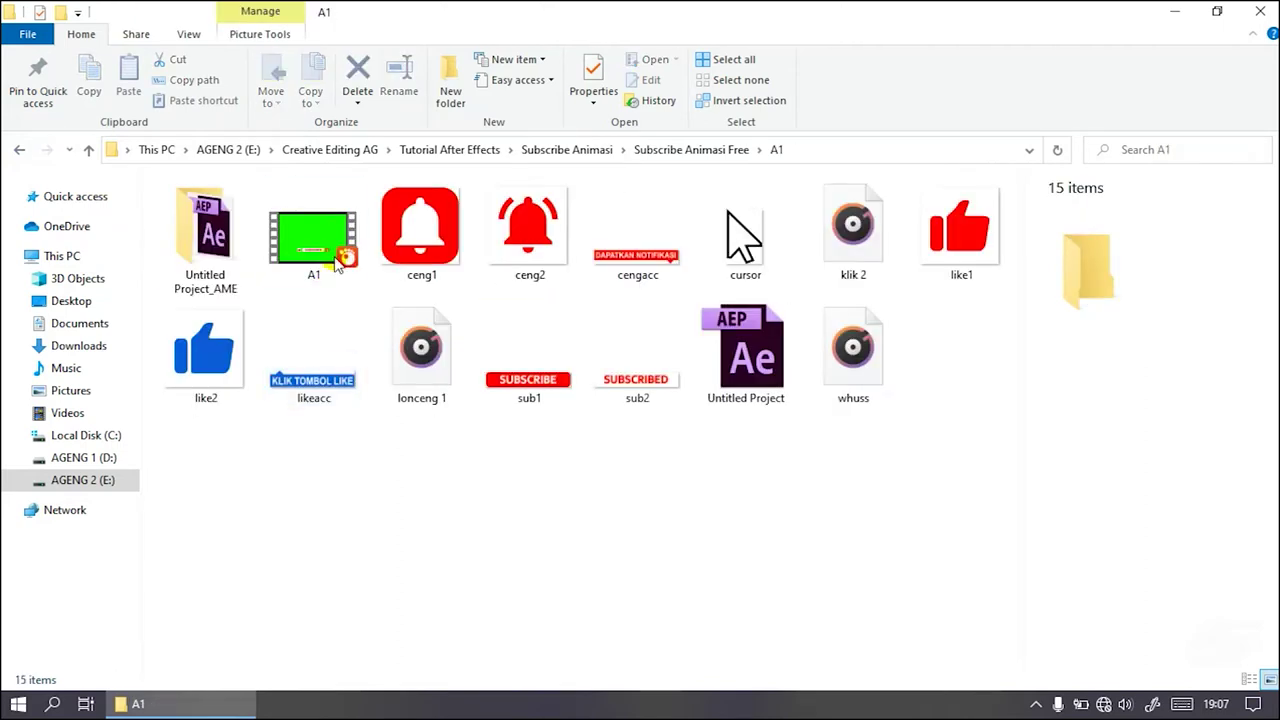
pyautogui.click(330, 237)
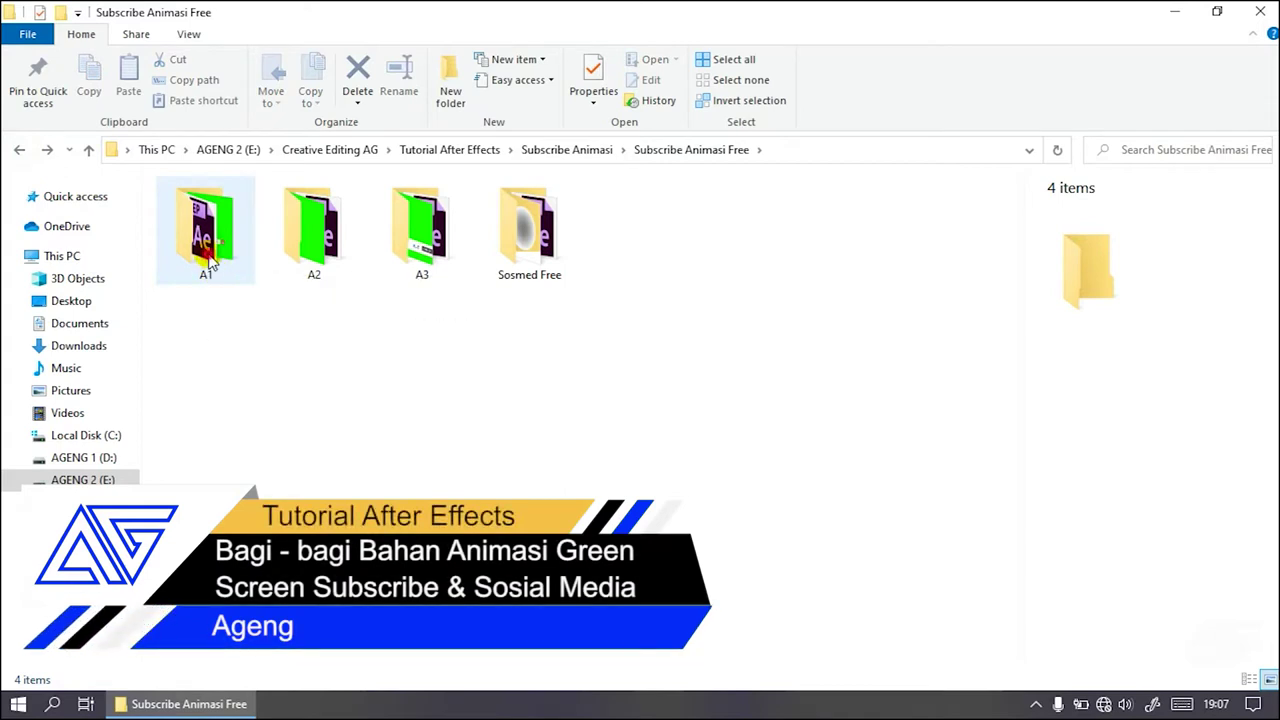
# Step: Look over the A1, A2, A3 and Sosmed Free folders in Subscribe Animasi Free
pyautogui.click(210, 258)
pyautogui.click(322, 250)
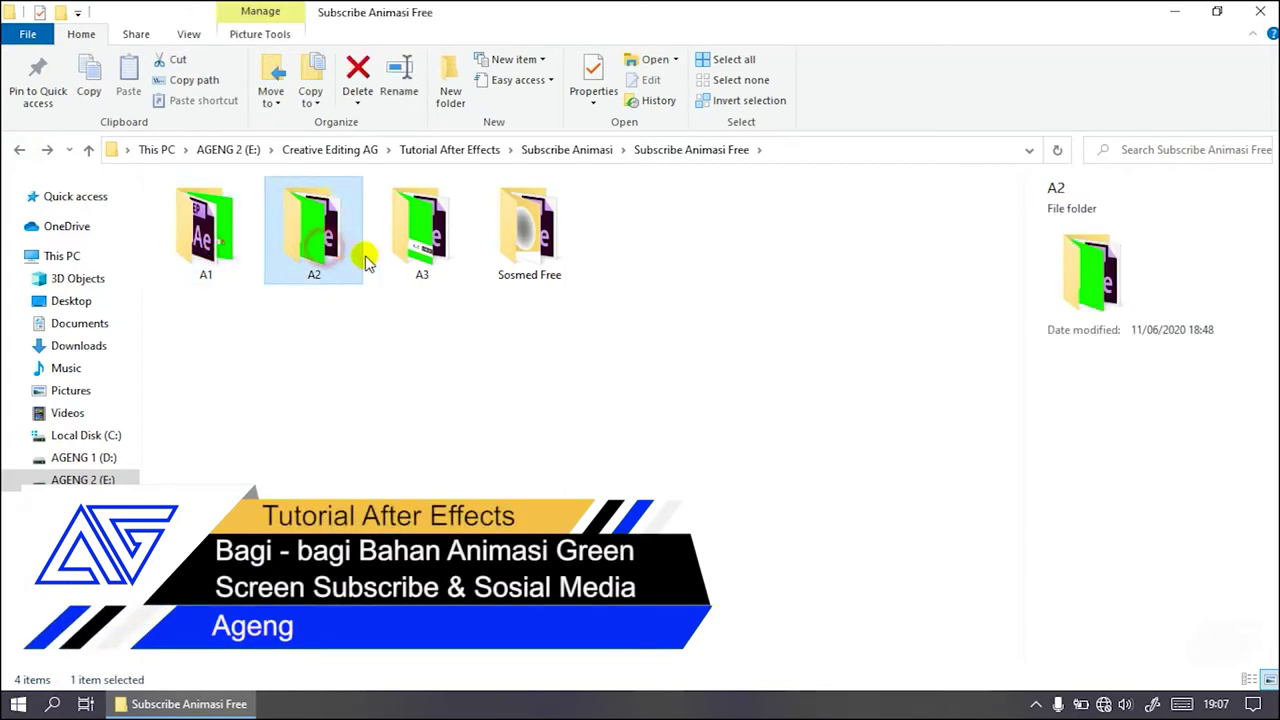
pyautogui.click(421, 270)
pyautogui.click(531, 268)
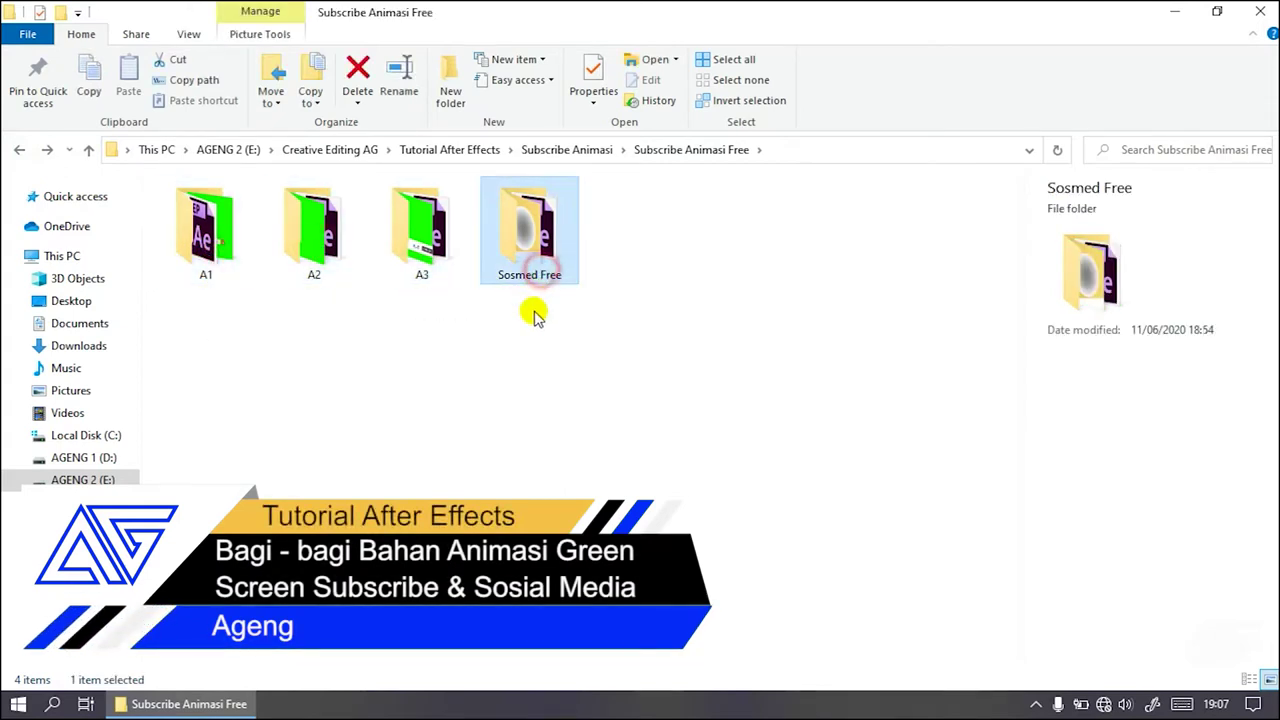
pyautogui.click(493, 413)
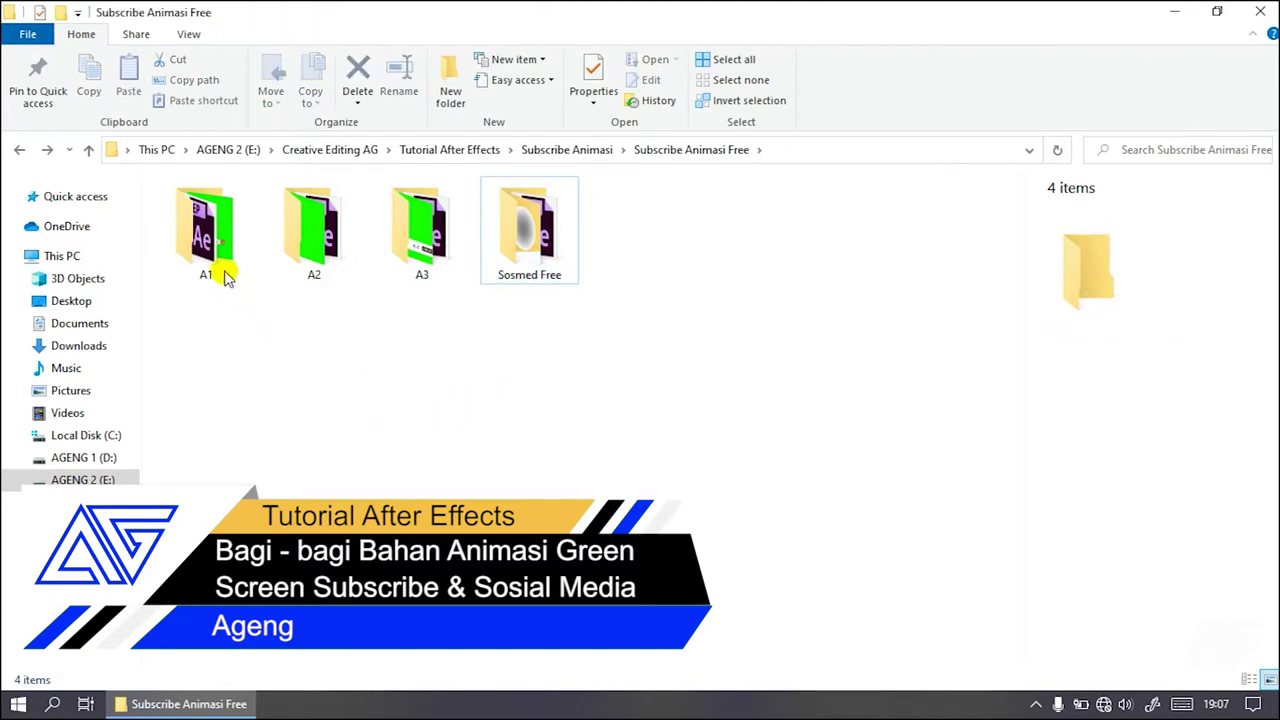
pyautogui.moveTo(224, 270)
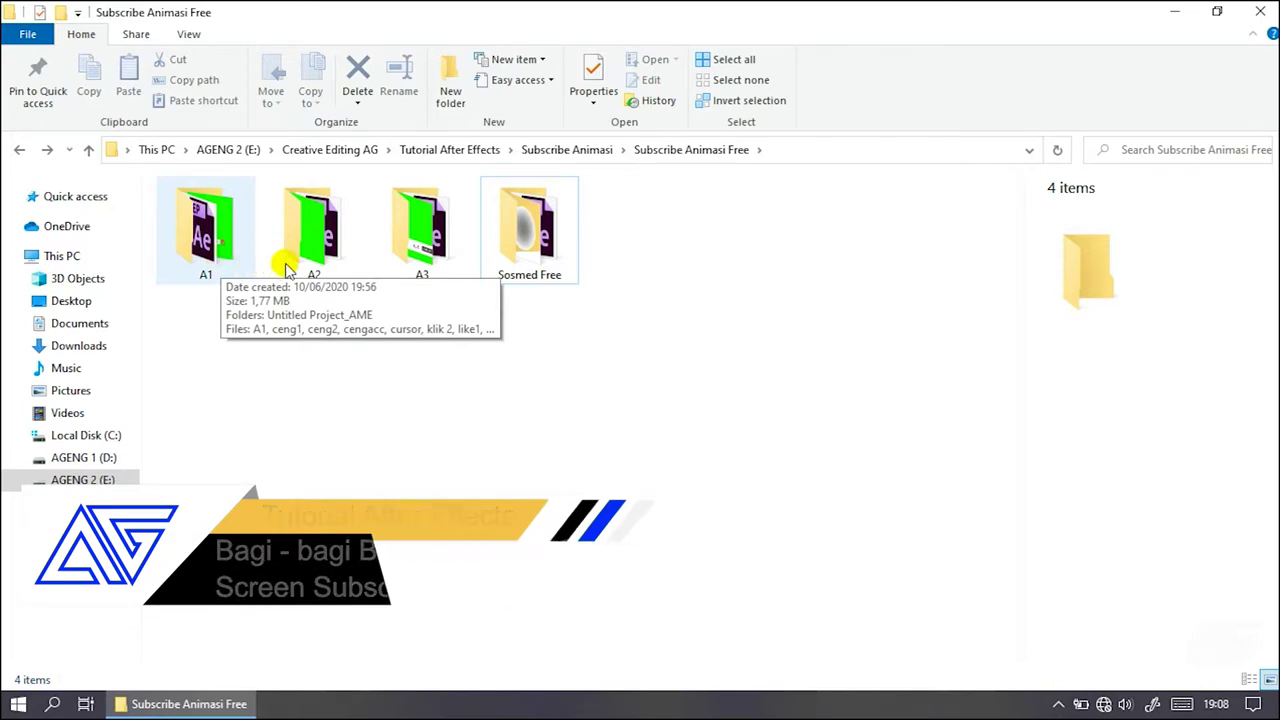
pyautogui.click(385, 375)
pyautogui.click(328, 272)
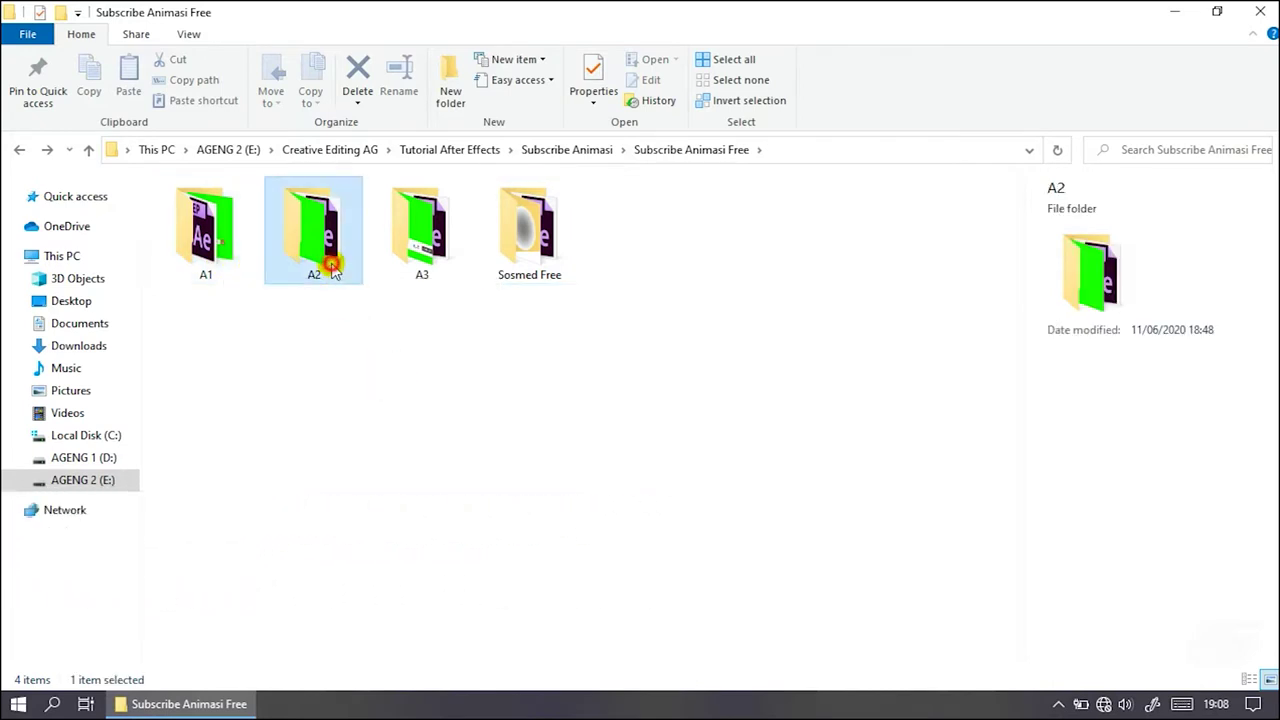
pyautogui.click(420, 270)
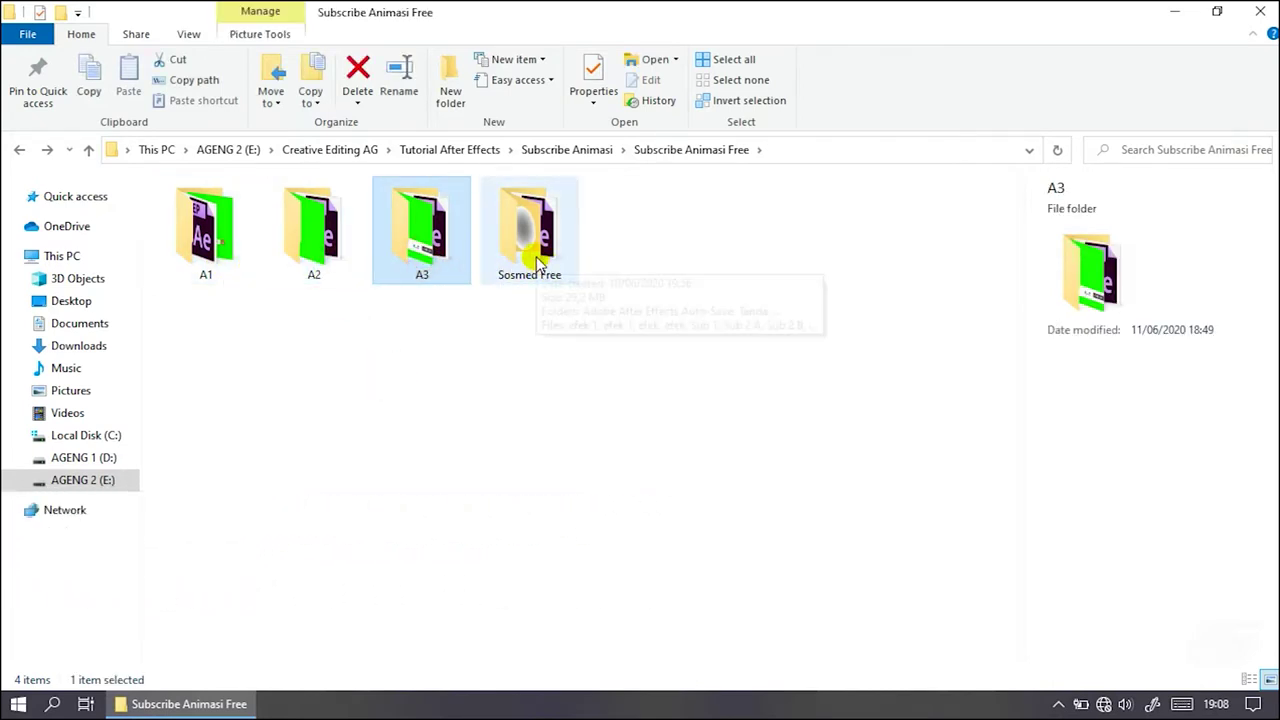
pyautogui.click(545, 265)
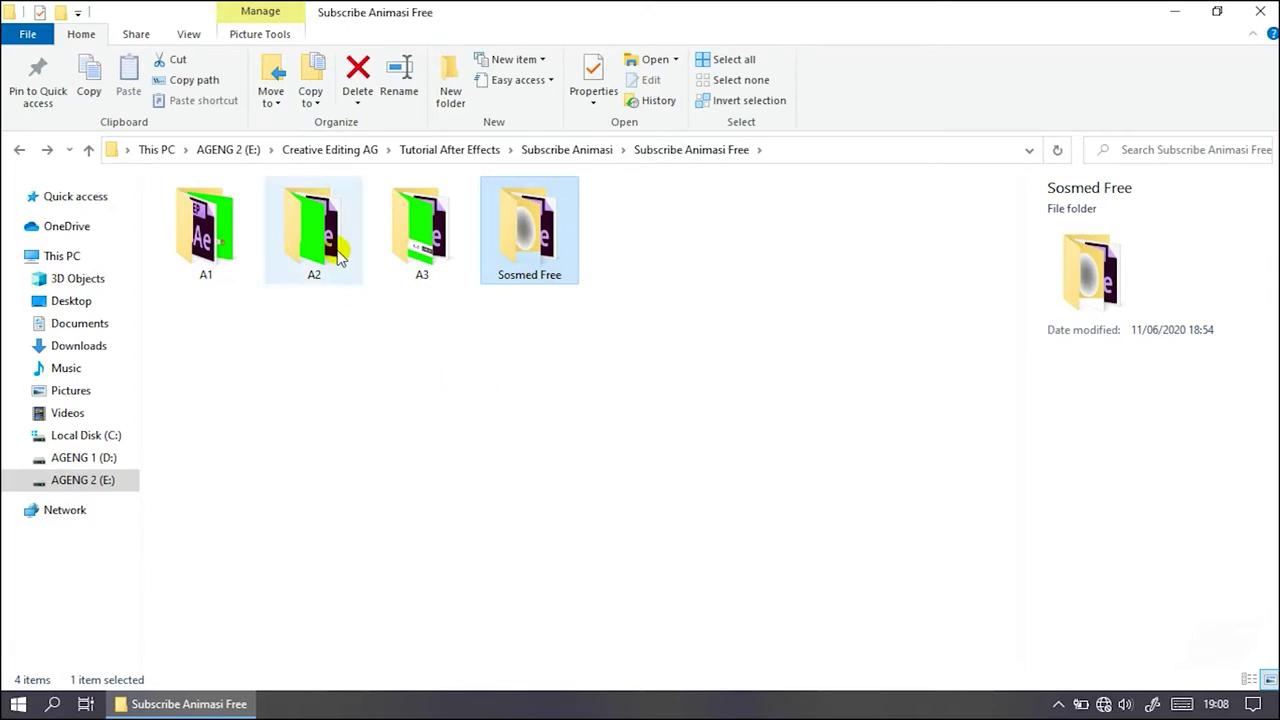
# Step: Open the A2 folder, preview the you_logo image, and select Untitled Project
pyautogui.doubleClick(333, 250)
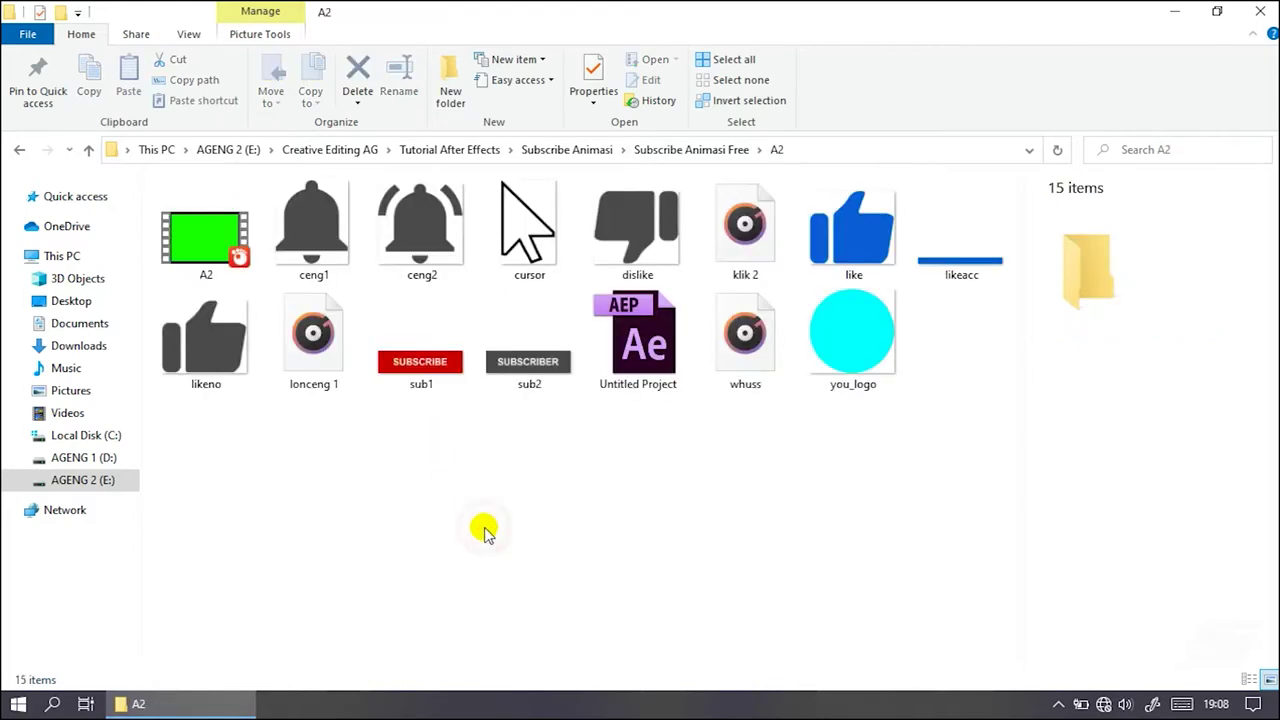
pyautogui.press('BackSpace')
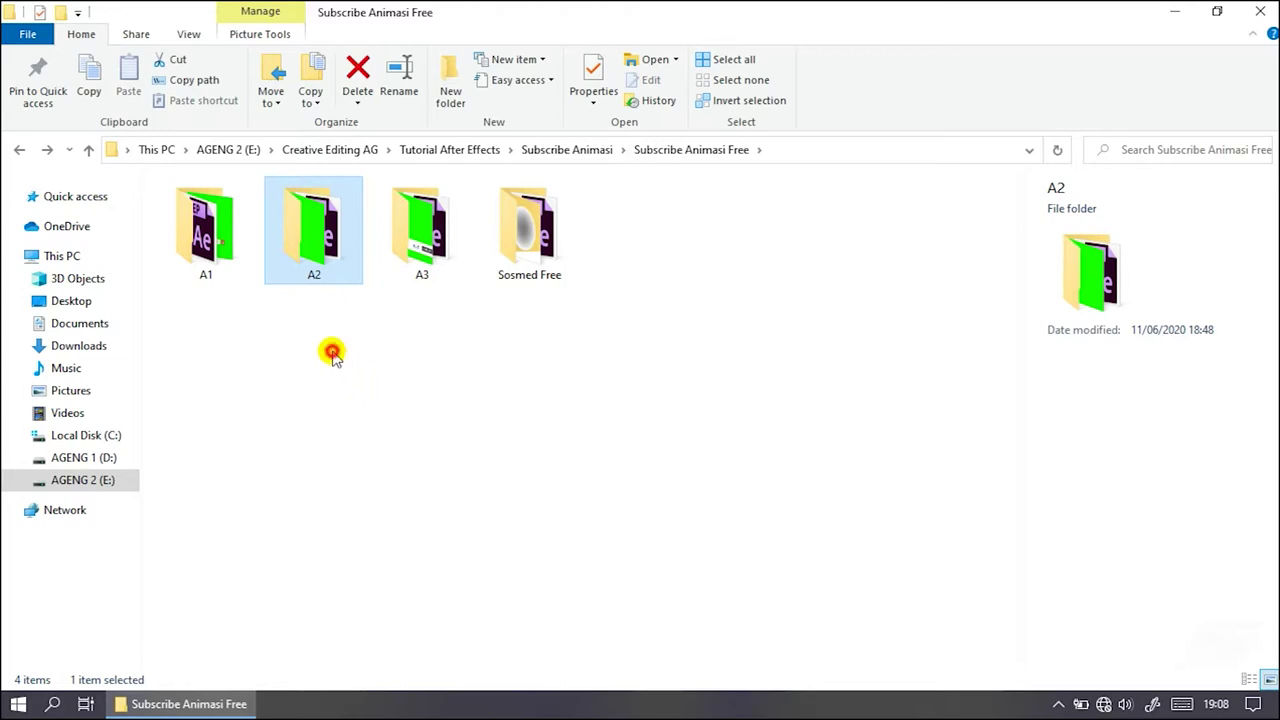
pyautogui.click(332, 355)
pyautogui.doubleClick(320, 246)
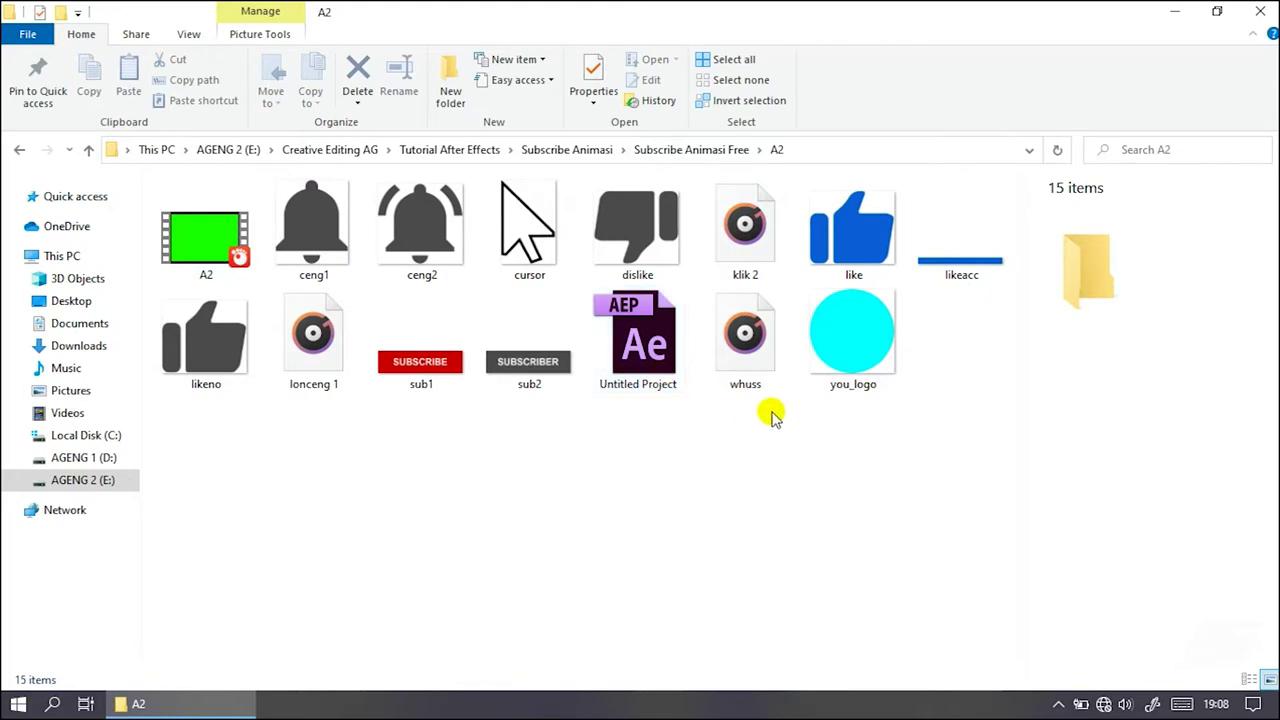
pyautogui.click(845, 365)
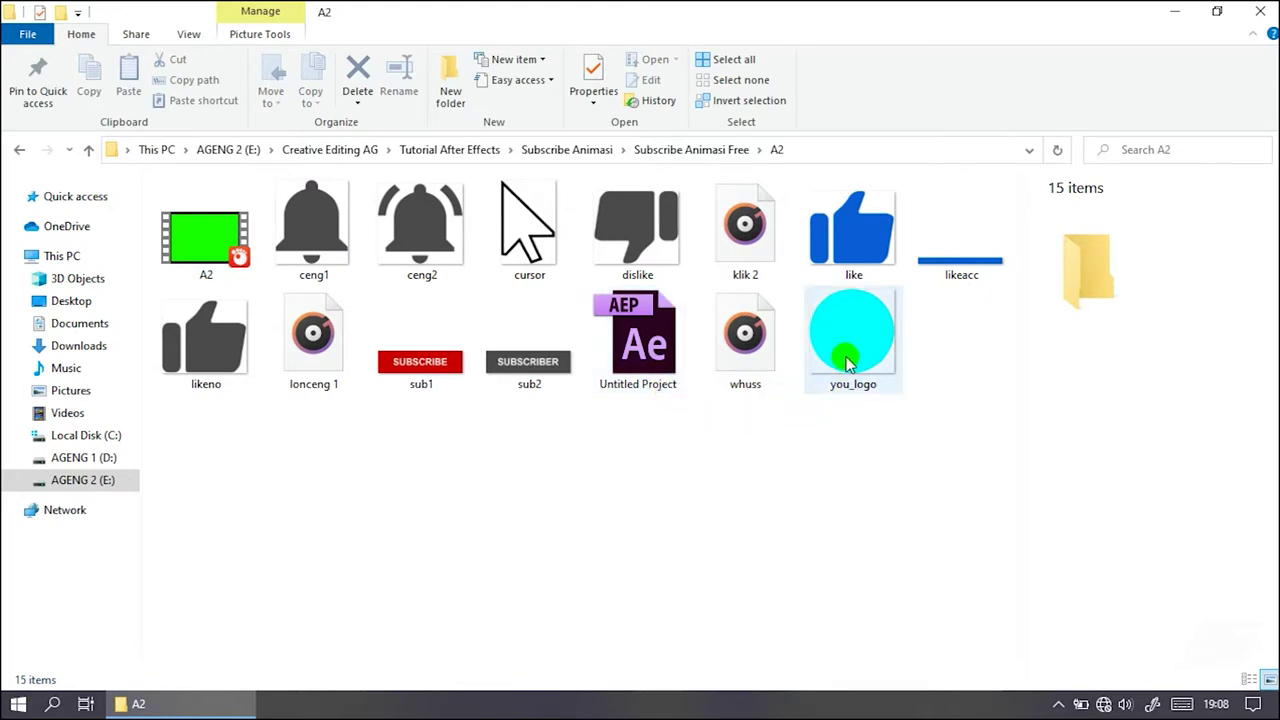
pyautogui.click(848, 370)
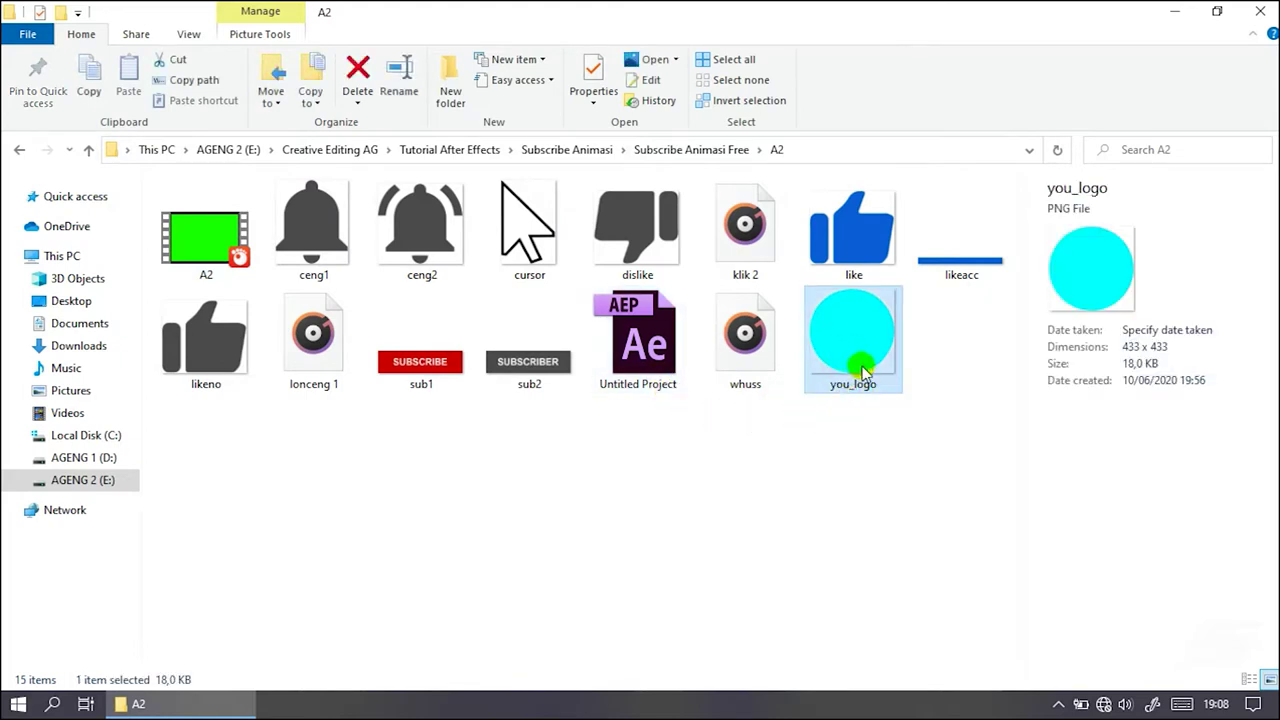
pyautogui.click(706, 465)
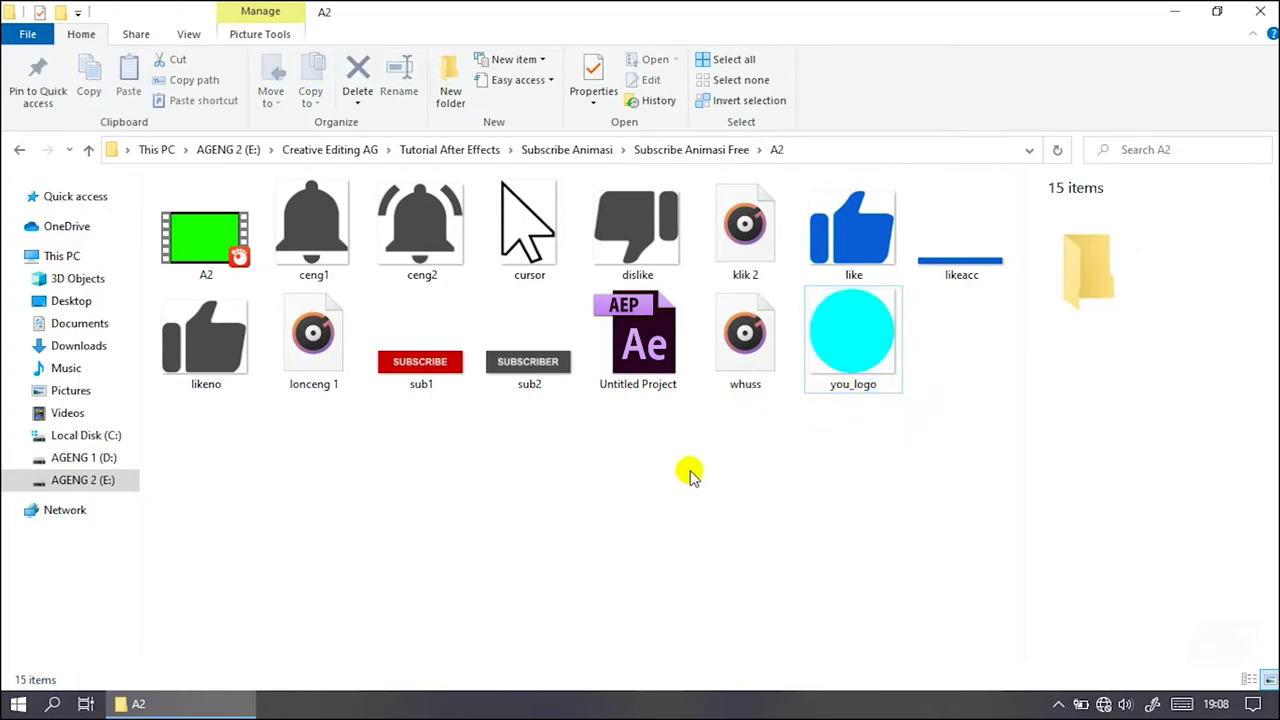
pyautogui.click(655, 370)
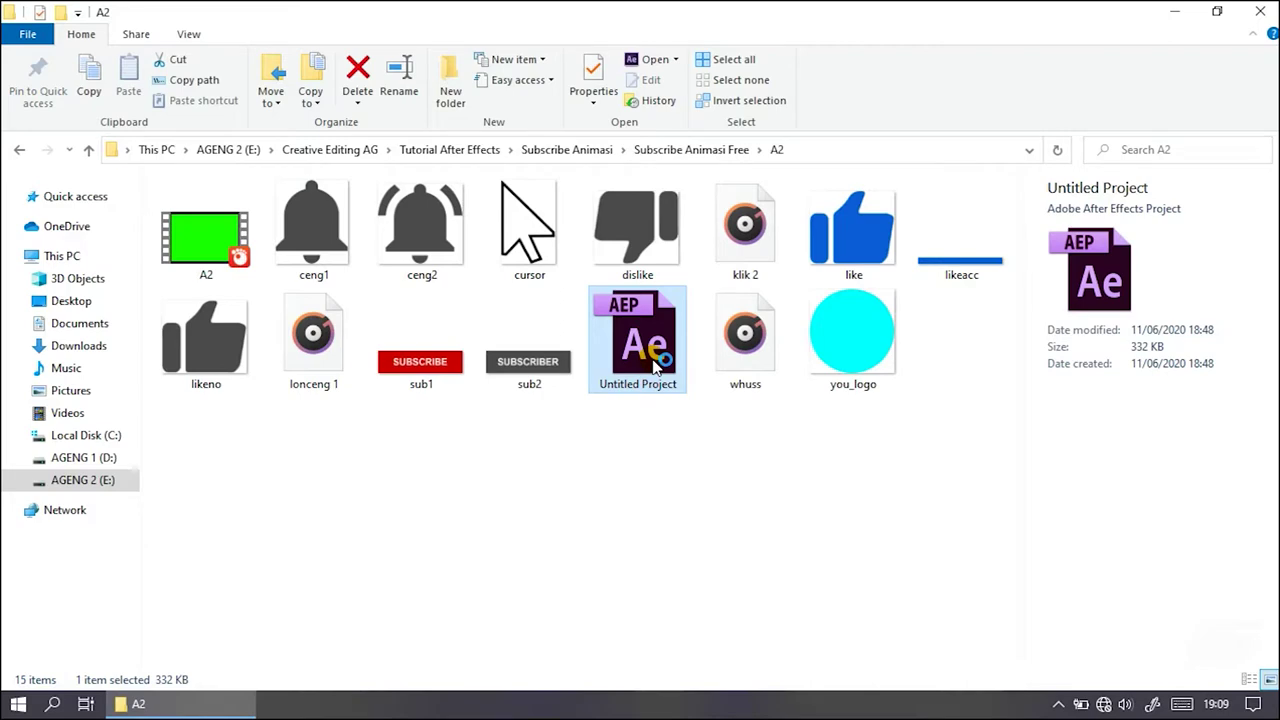
# Step: Open the A2 Untitled Project in After Effects and view the A2 composition
pyautogui.doubleClick(655, 370)
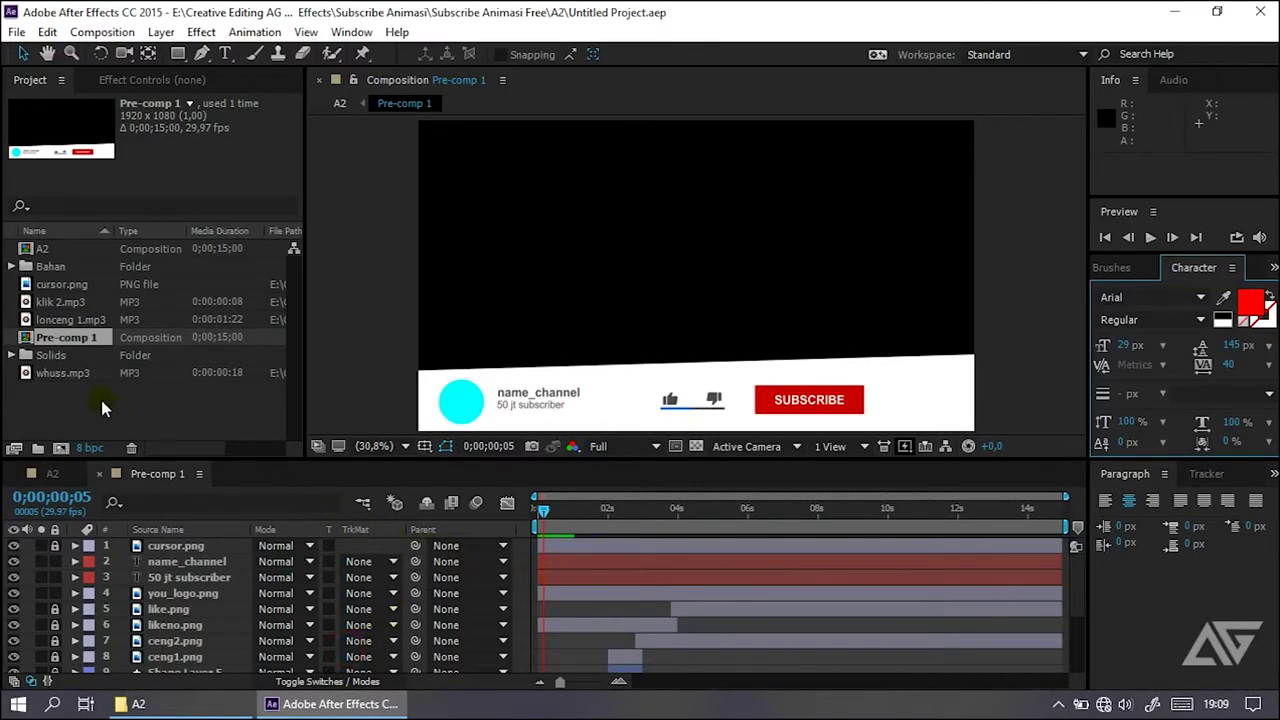
pyautogui.click(134, 425)
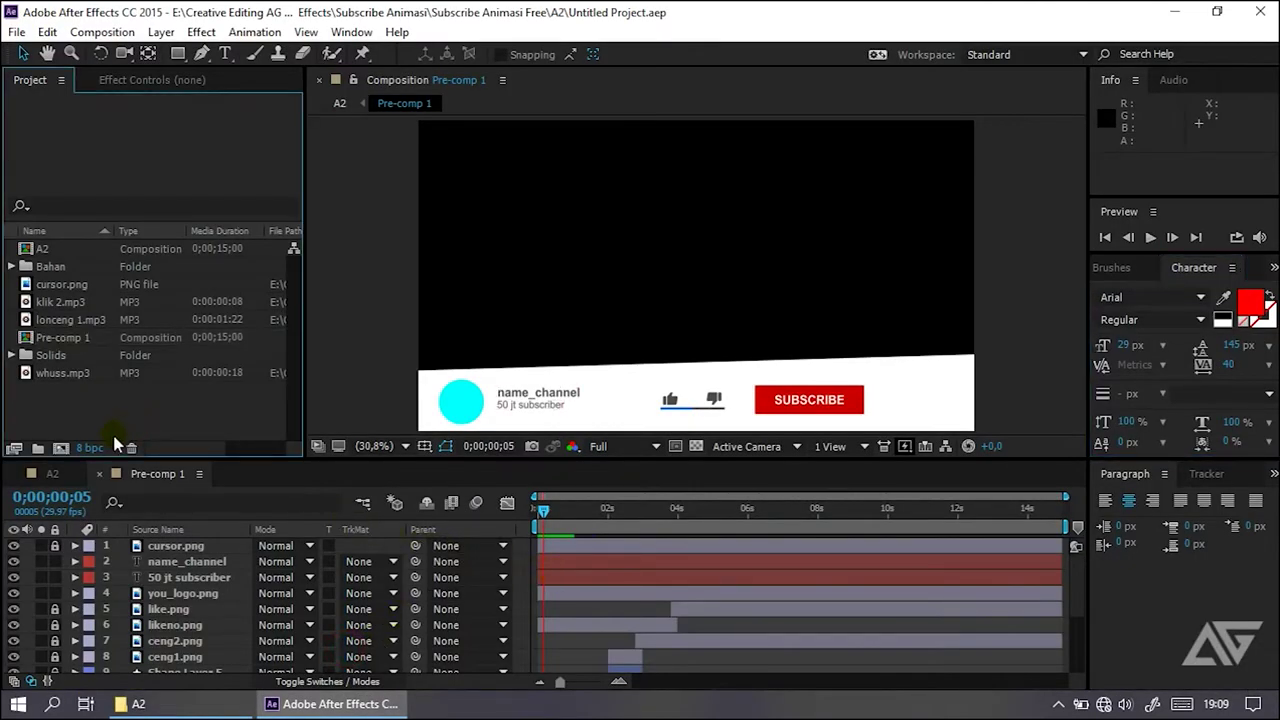
pyautogui.click(48, 484)
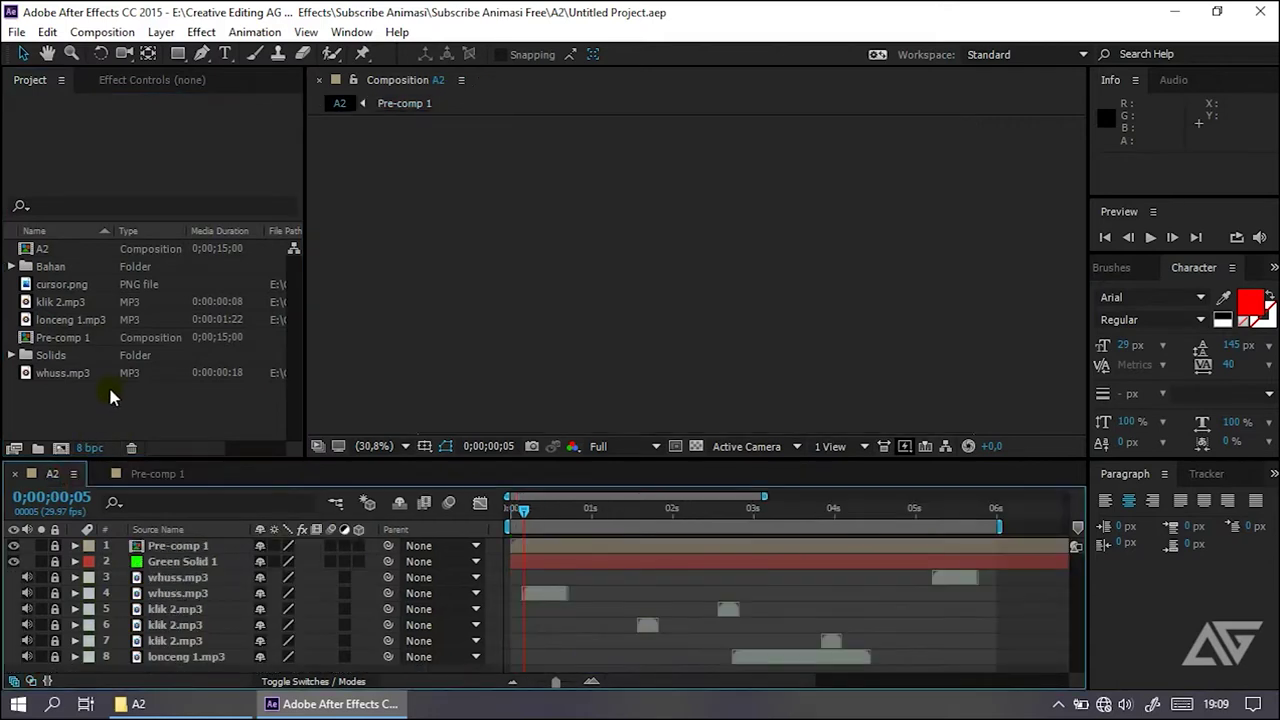
pyautogui.click(72, 248)
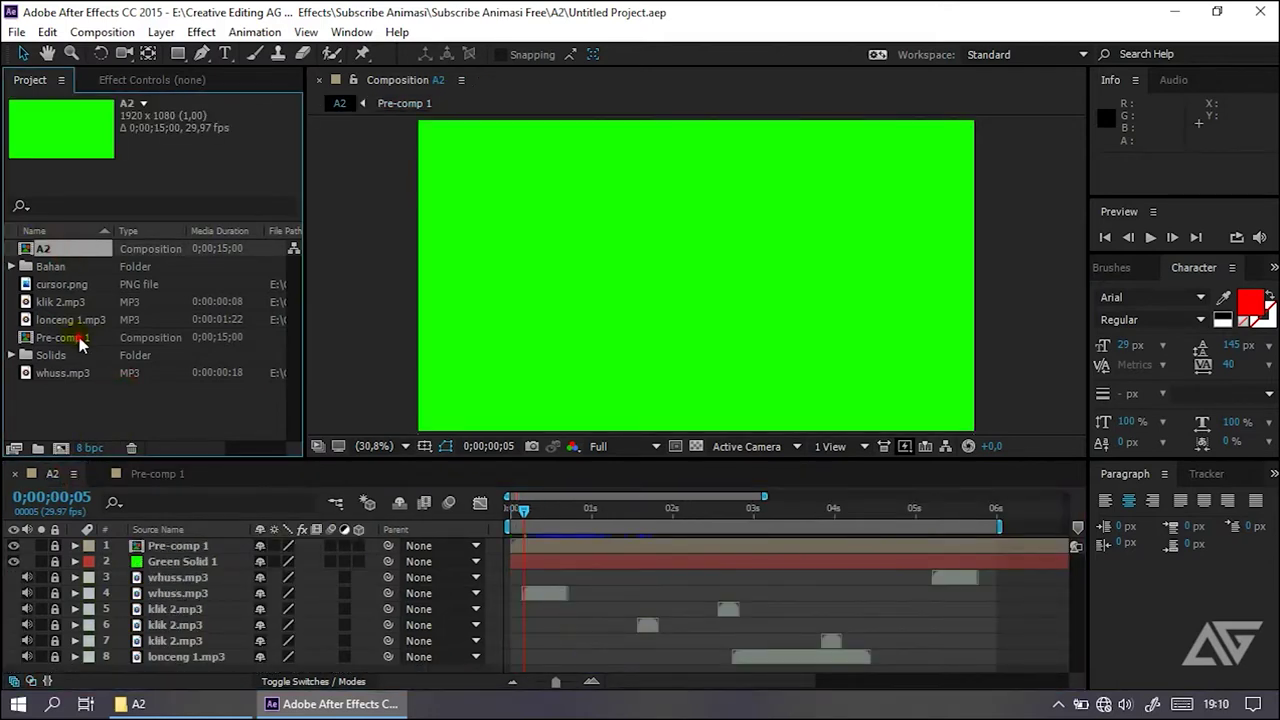
pyautogui.click(78, 340)
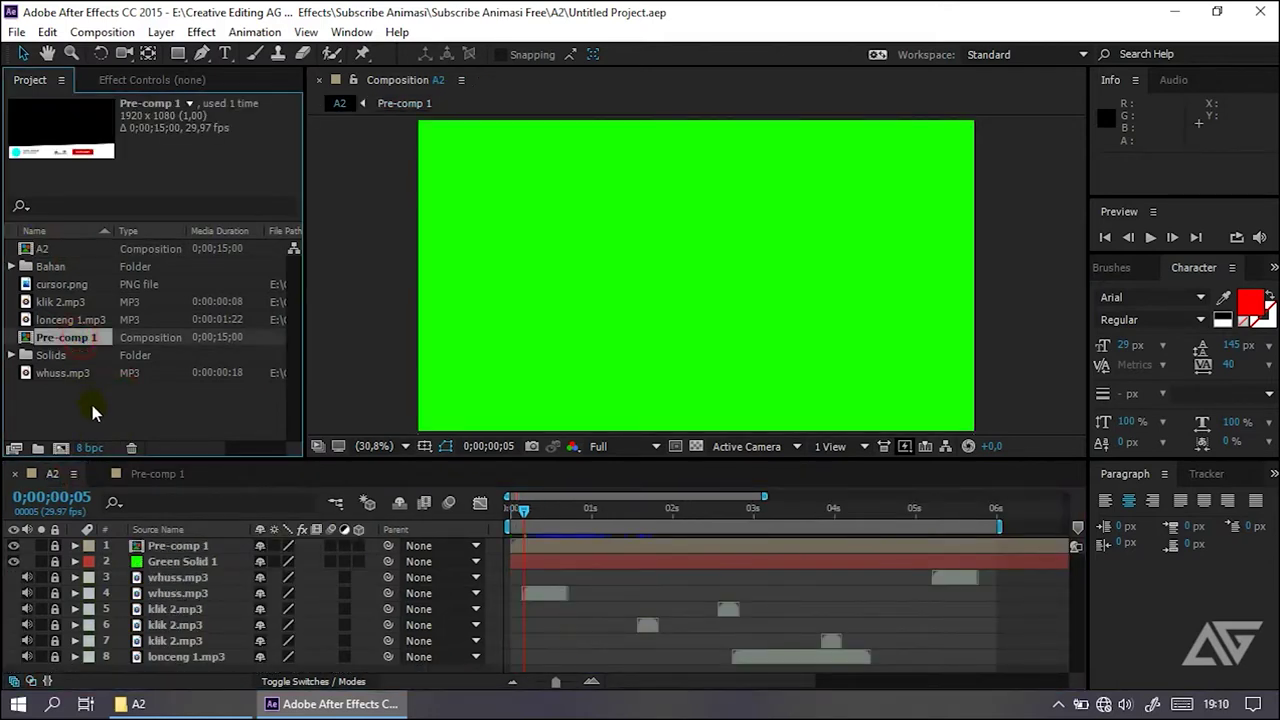
pyautogui.click(162, 413)
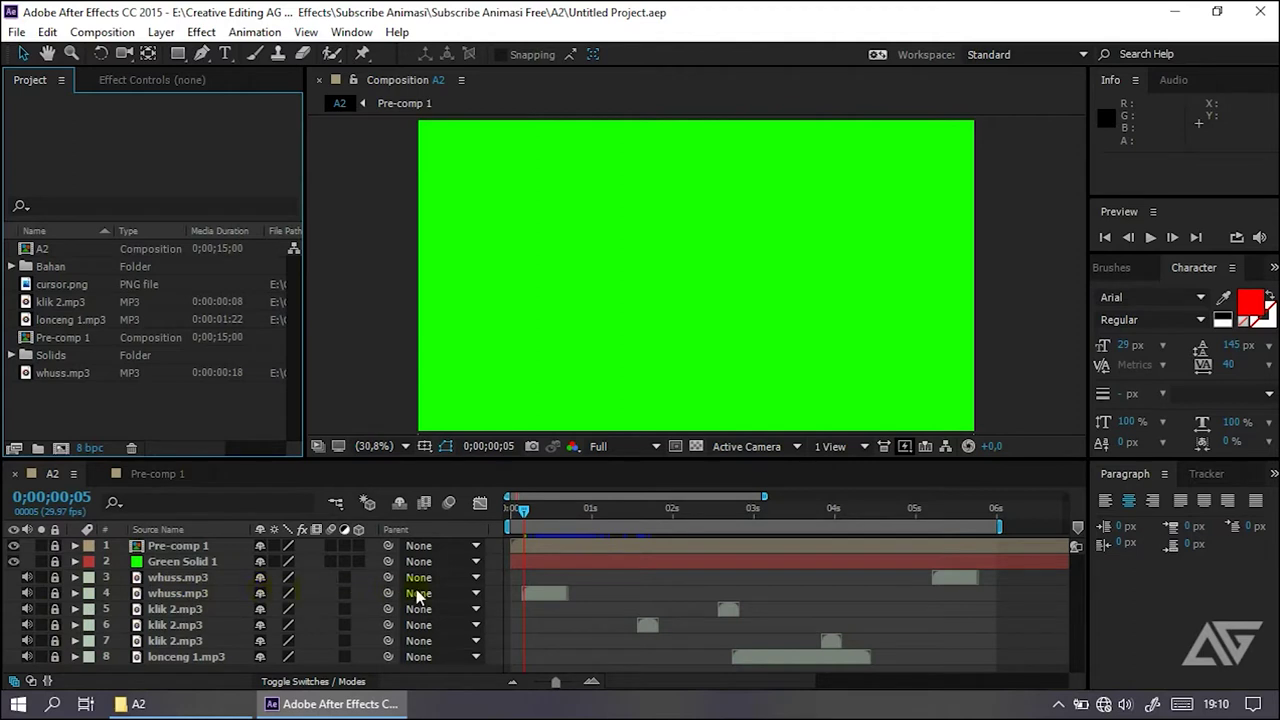
pyautogui.click(512, 540)
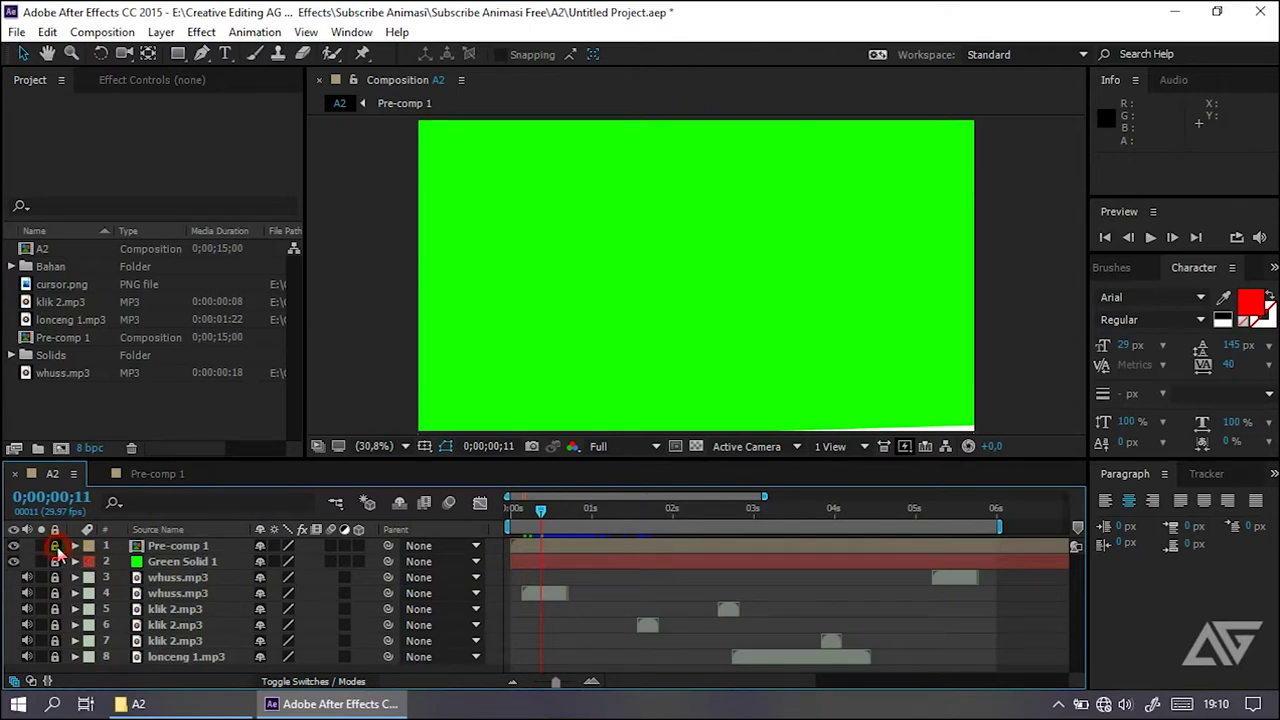
# Step: Switch to Pre-comp 1 and select the name_channel text layer
pyautogui.click(172, 475)
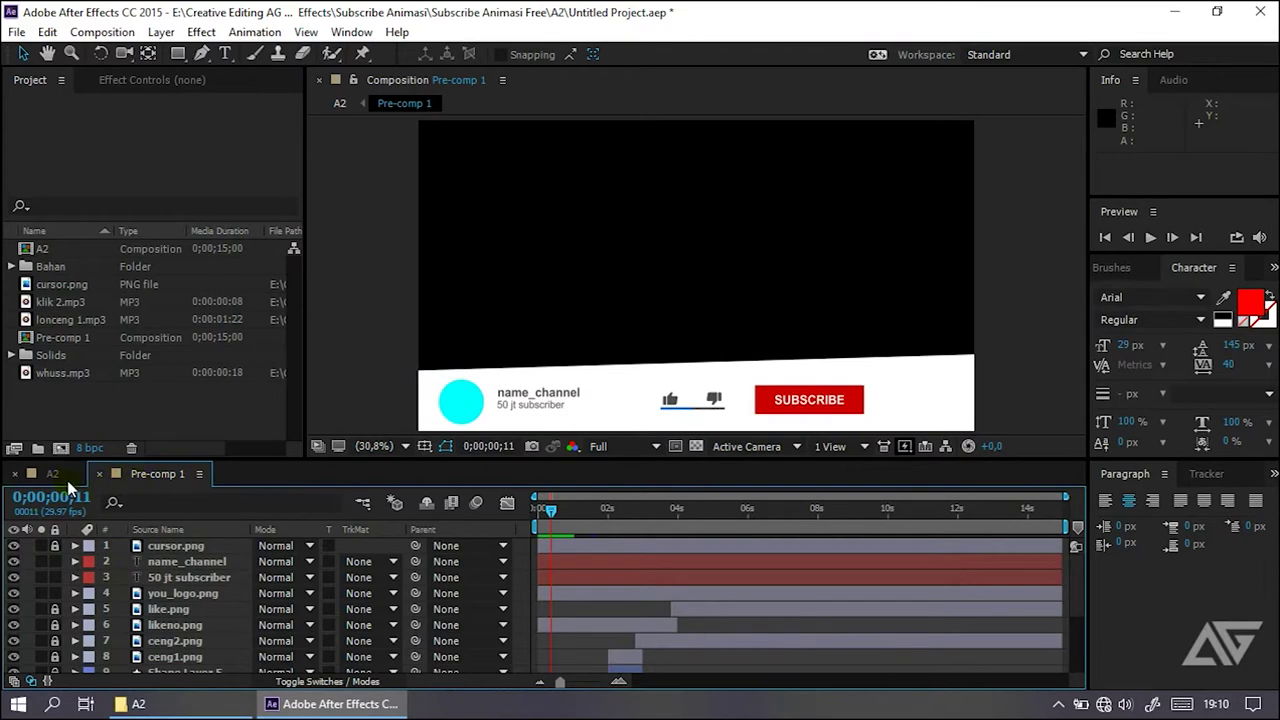
pyautogui.click(60, 475)
pyautogui.click(150, 474)
pyautogui.click(195, 566)
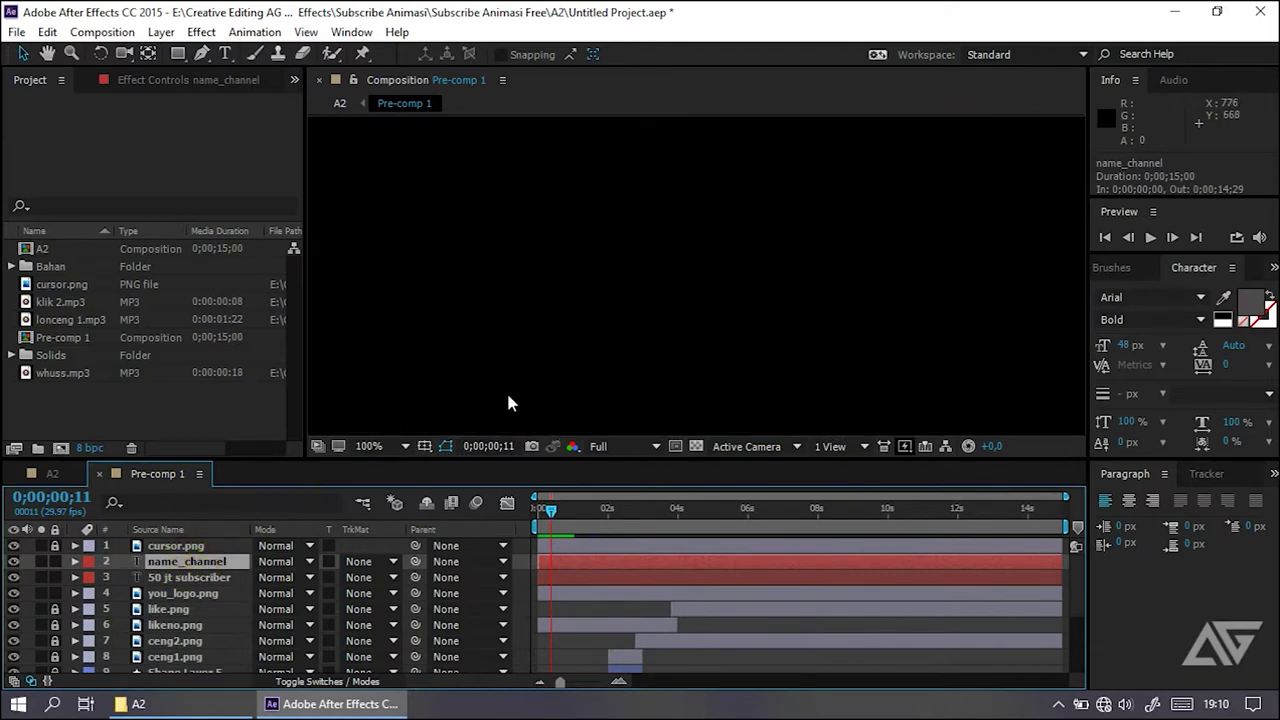
# Step: Zoom in on the banner and inspect the name_channel, 50 jt subscriber and you_logo.png layers
pyautogui.moveTo(629, 223); pyautogui.dragTo(659, 245)
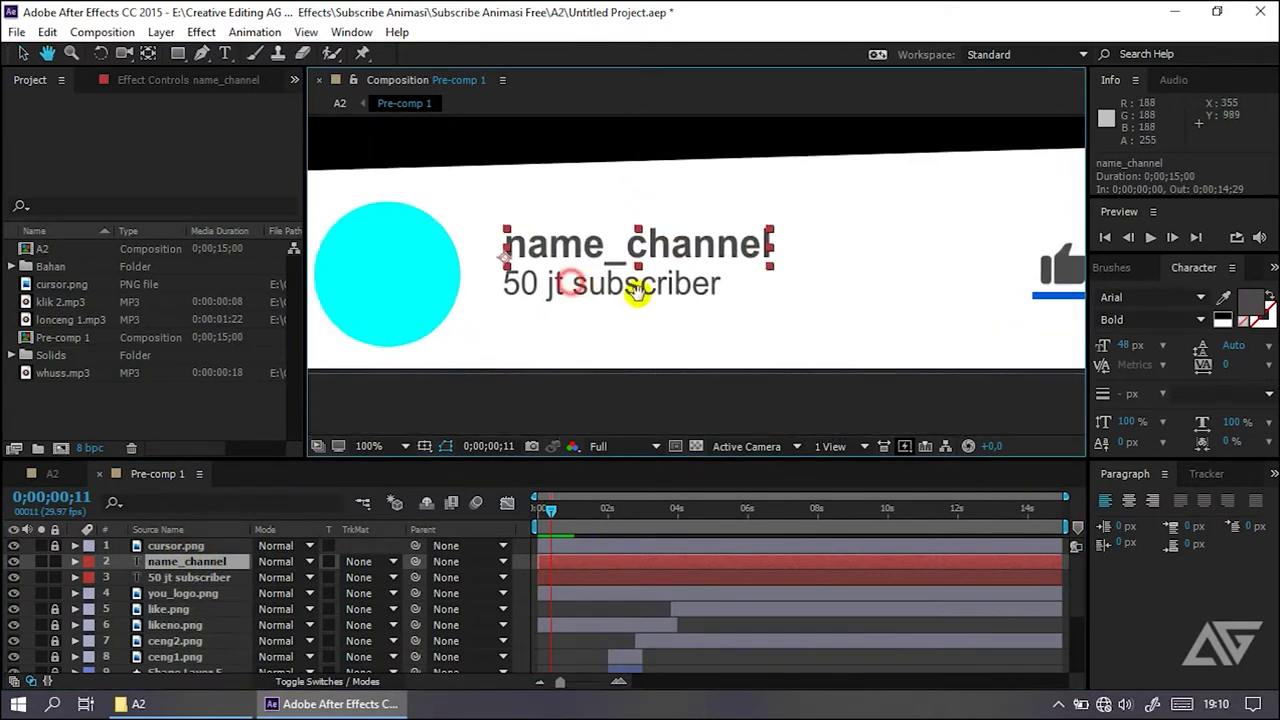
pyautogui.click(188, 580)
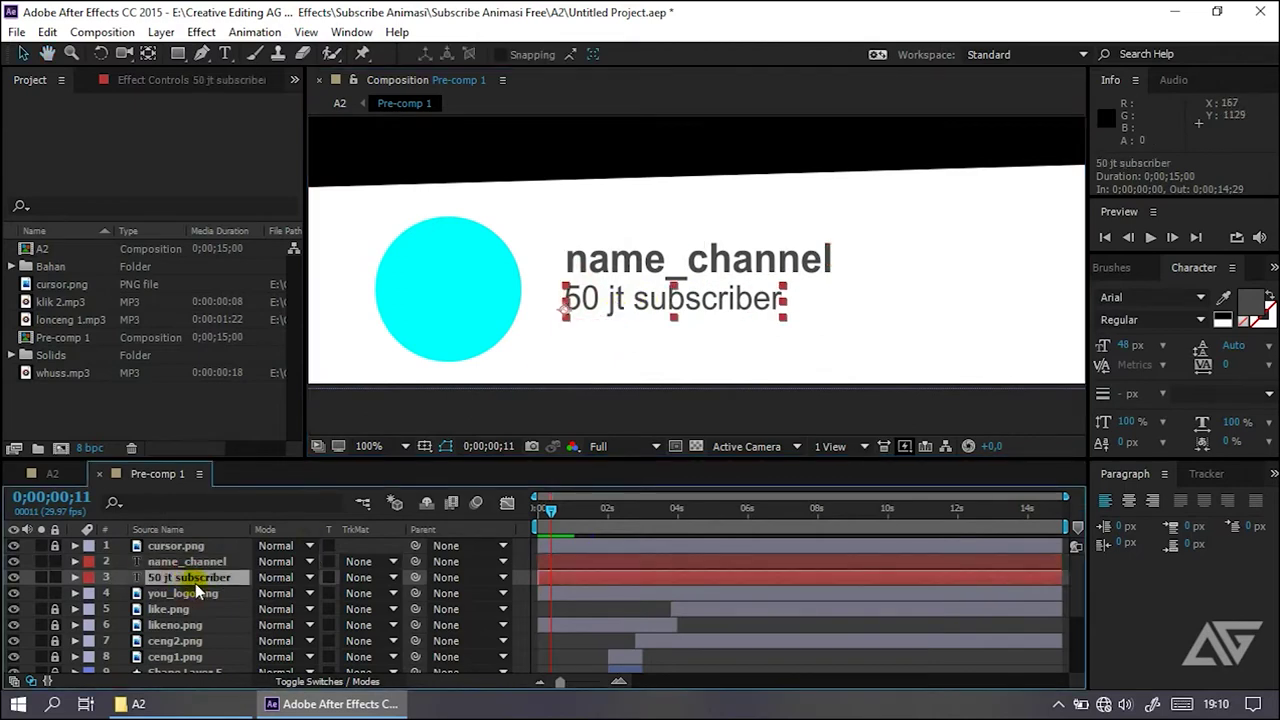
pyautogui.click(195, 597)
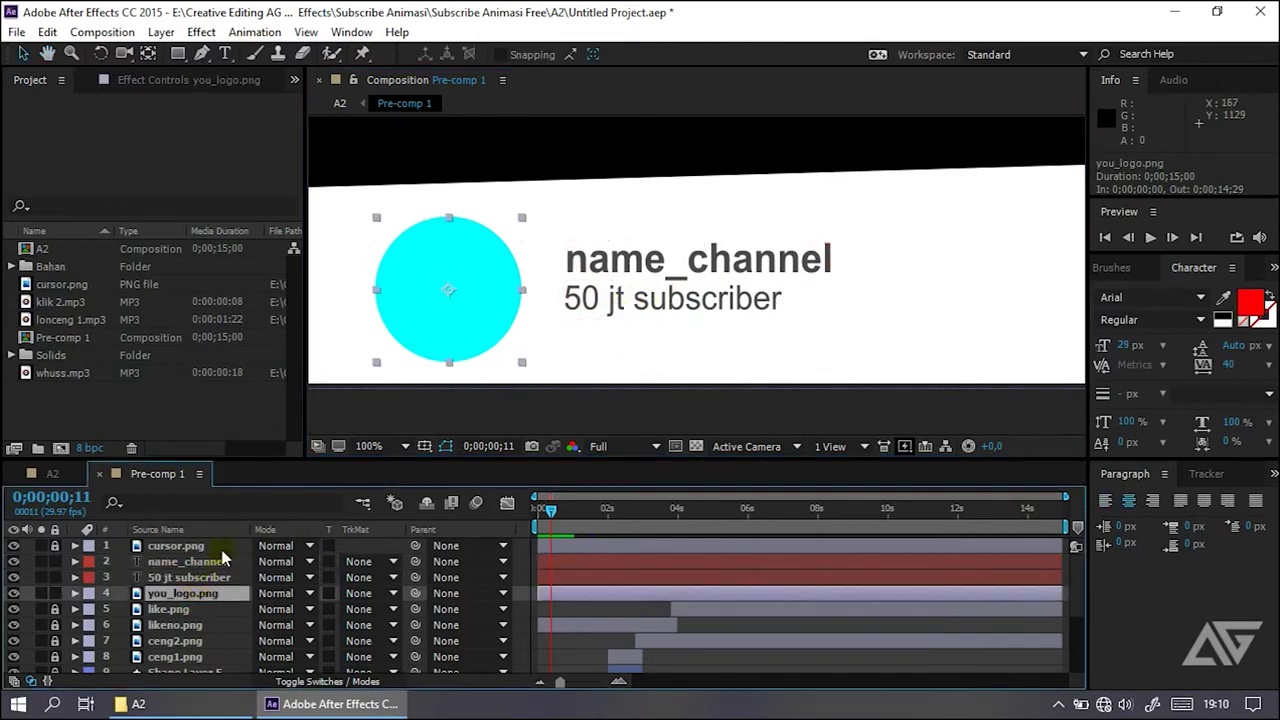
pyautogui.click(220, 563)
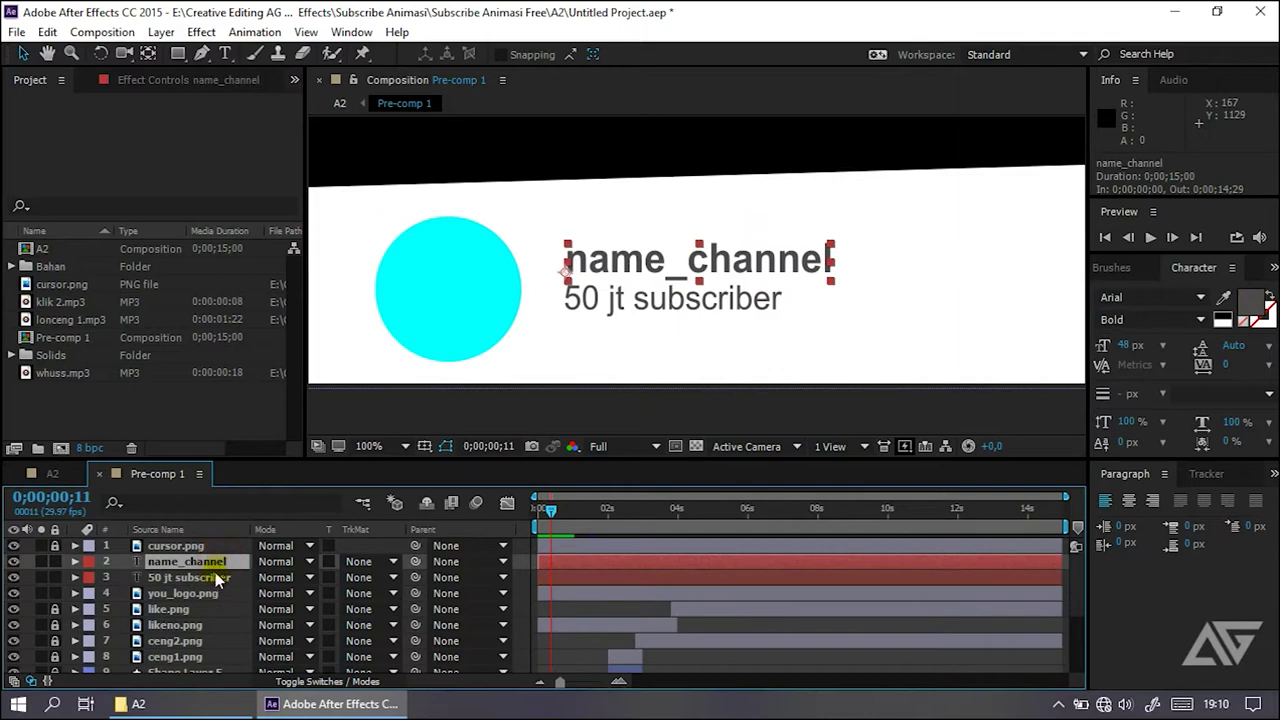
pyautogui.click(214, 579)
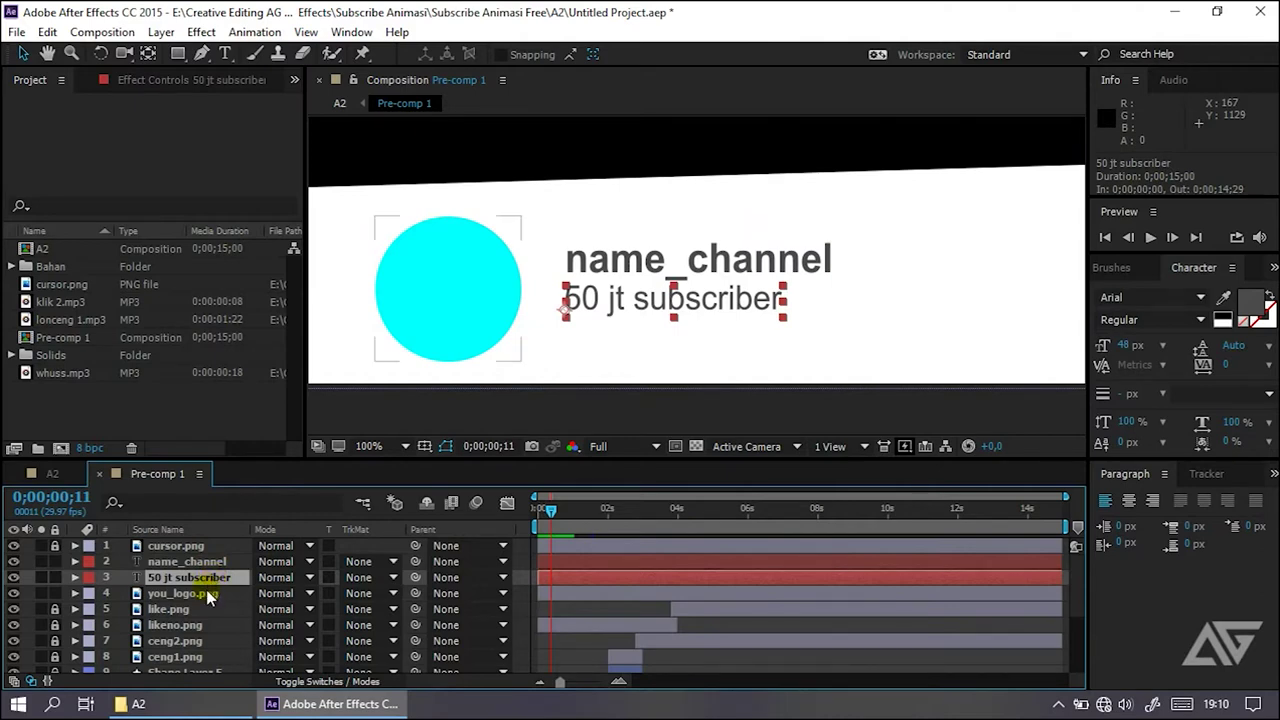
pyautogui.click(200, 594)
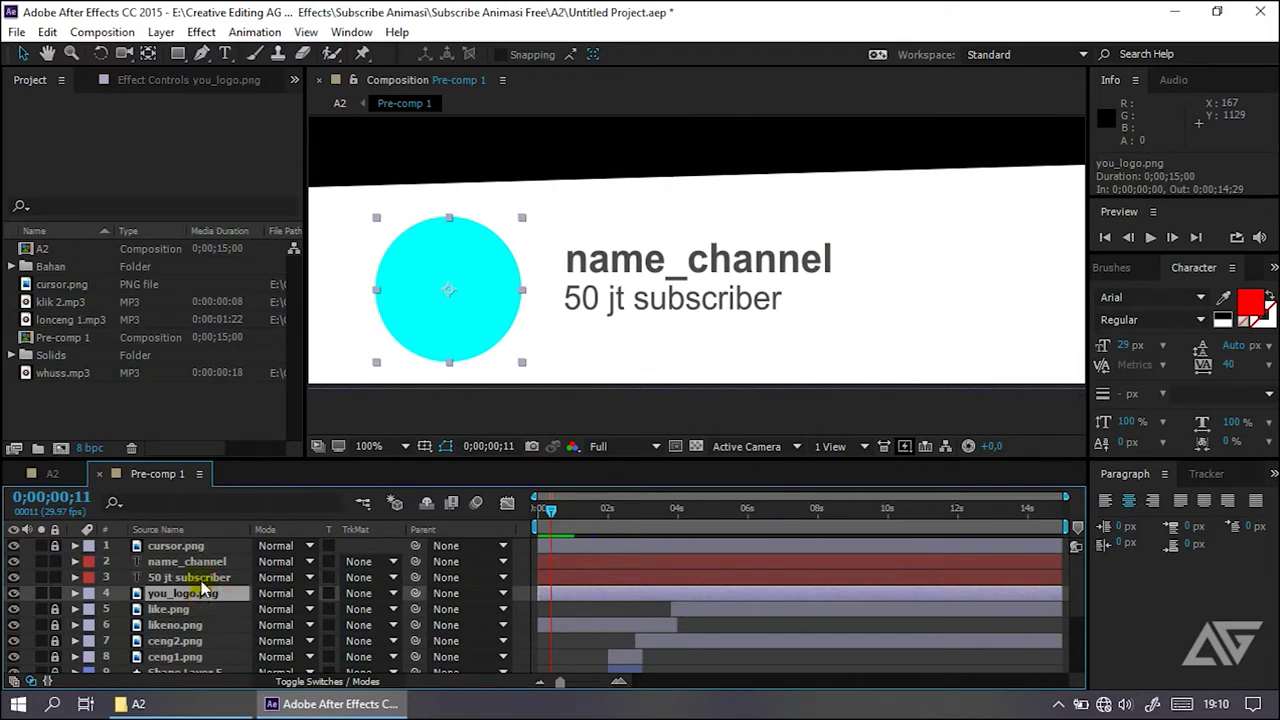
pyautogui.click(190, 562)
pyautogui.click(585, 268)
# Step: Retype the channel name as 'Creative Editing AG'
pyautogui.doubleClick(600, 262)
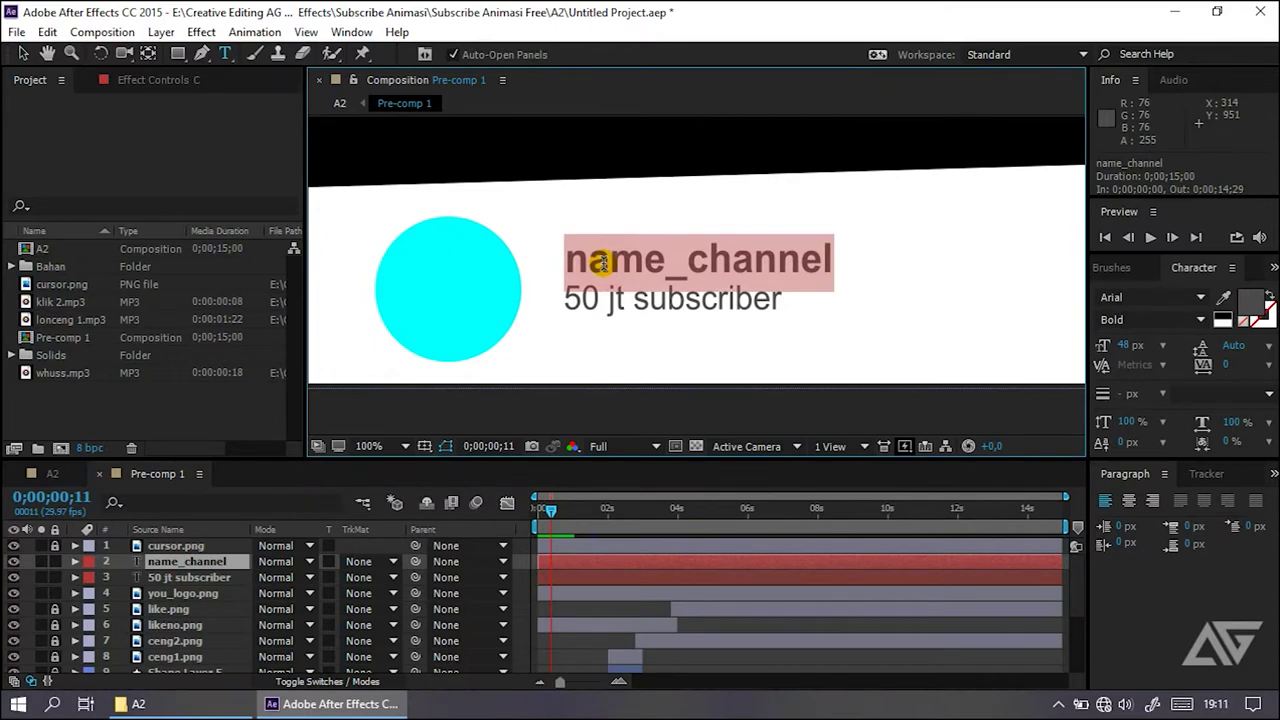
pyautogui.click(602, 261)
pyautogui.hotkey('ctrl', 'a')
pyautogui.write('C')
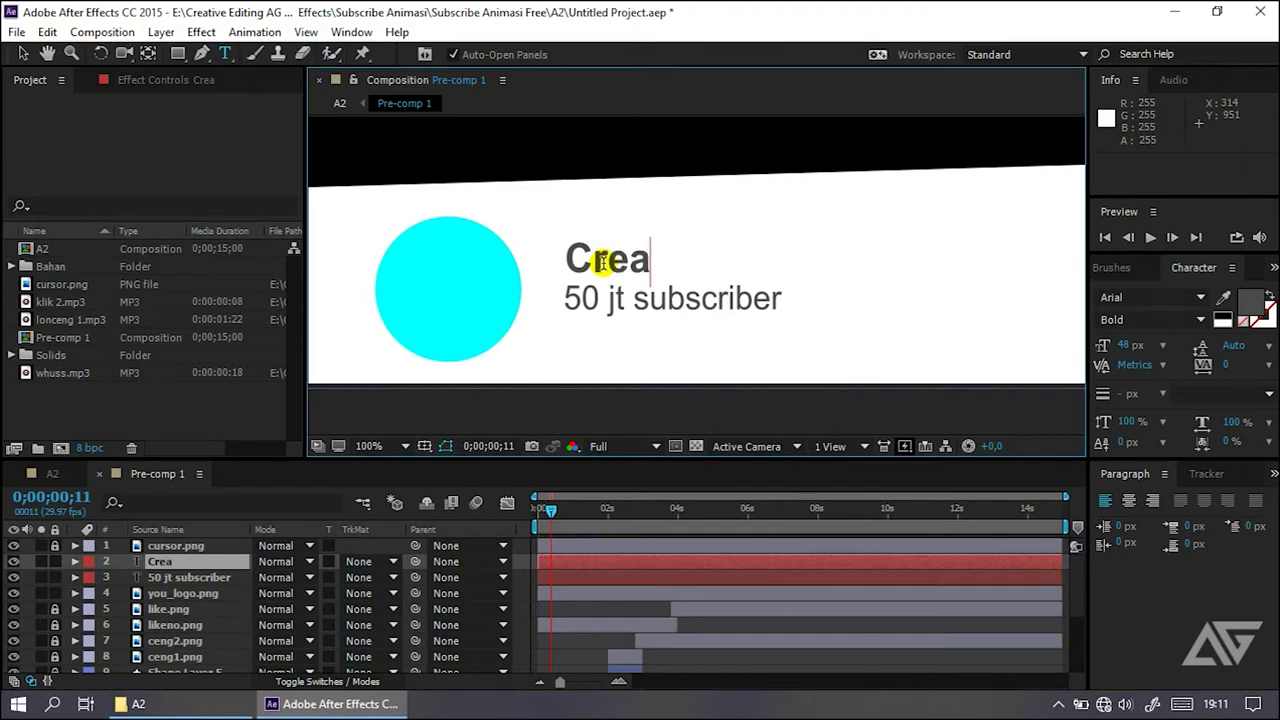
pyautogui.write('ve E')
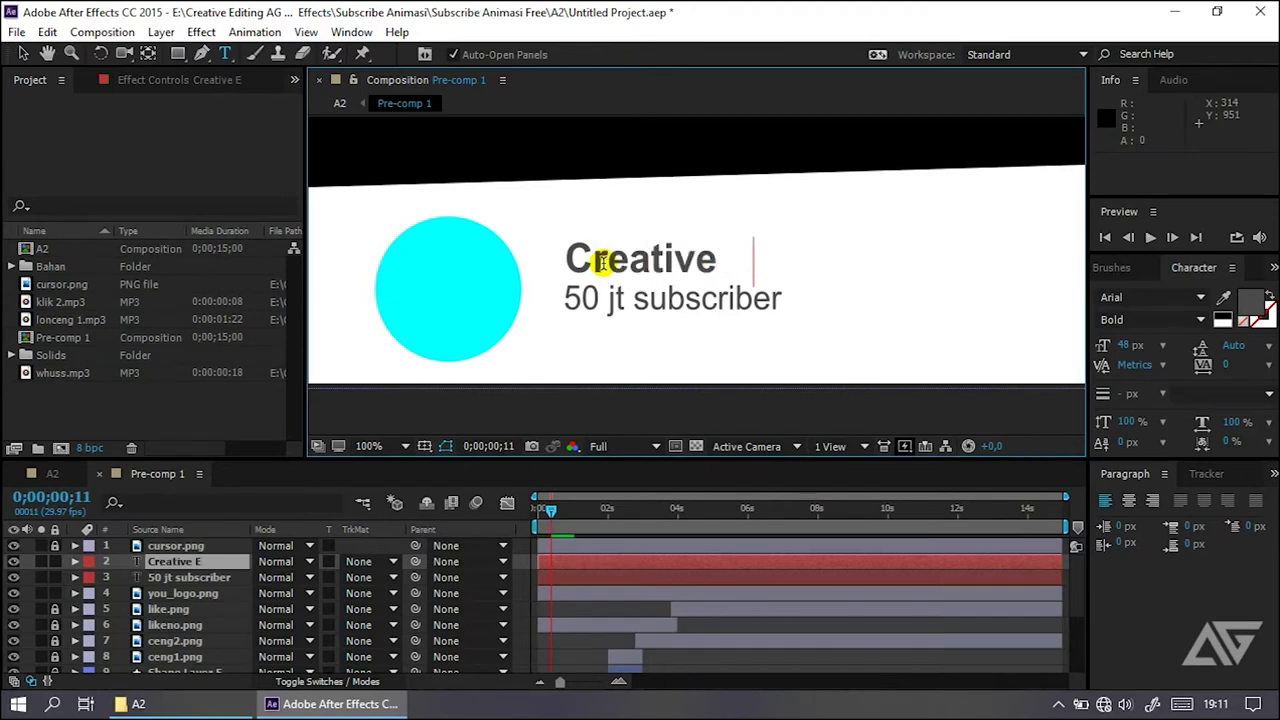
pyautogui.write('diting')
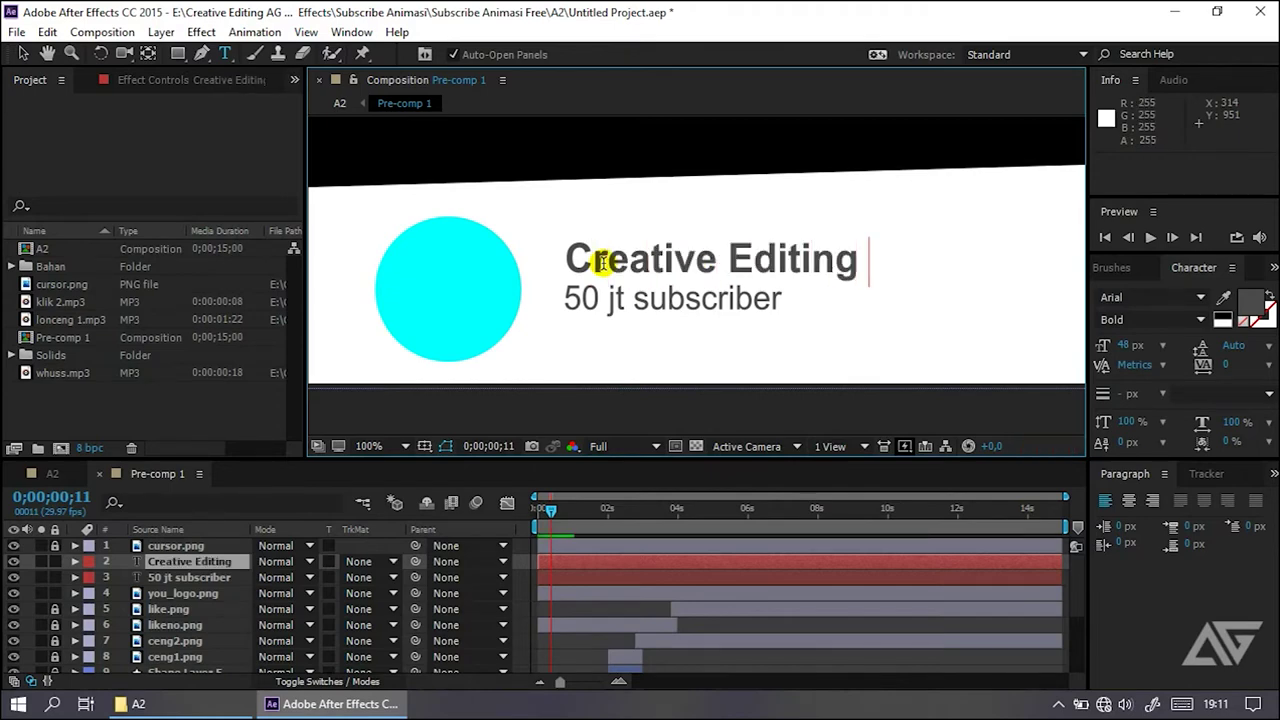
pyautogui.write('G')
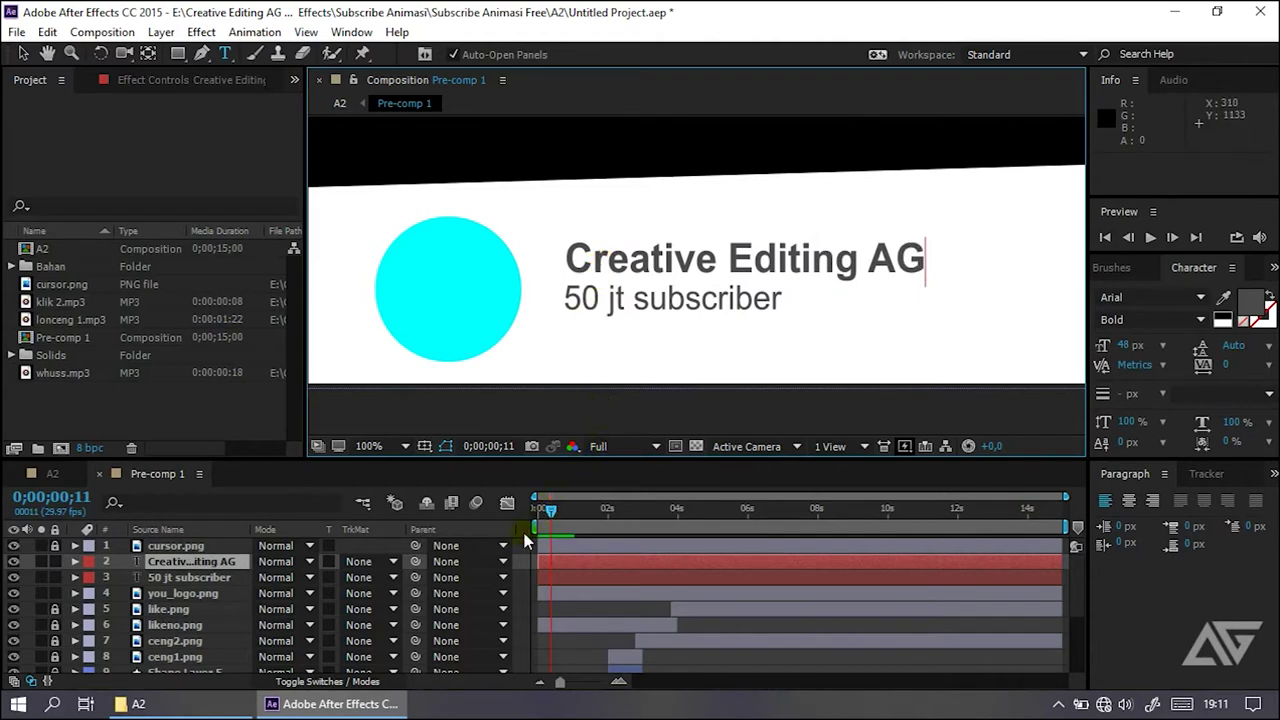
pyautogui.click(528, 540)
# Step: Change the subscriber count from 50 to 25 and save the project
pyautogui.click(640, 300)
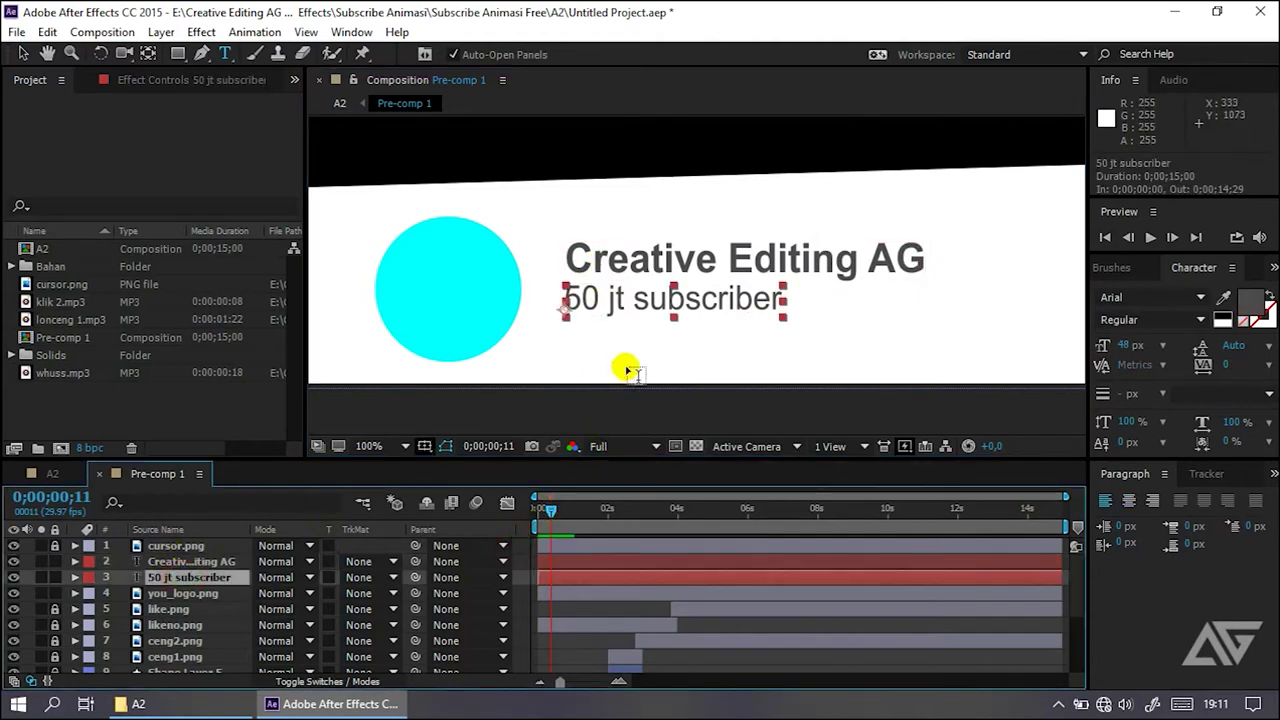
pyautogui.click(596, 305)
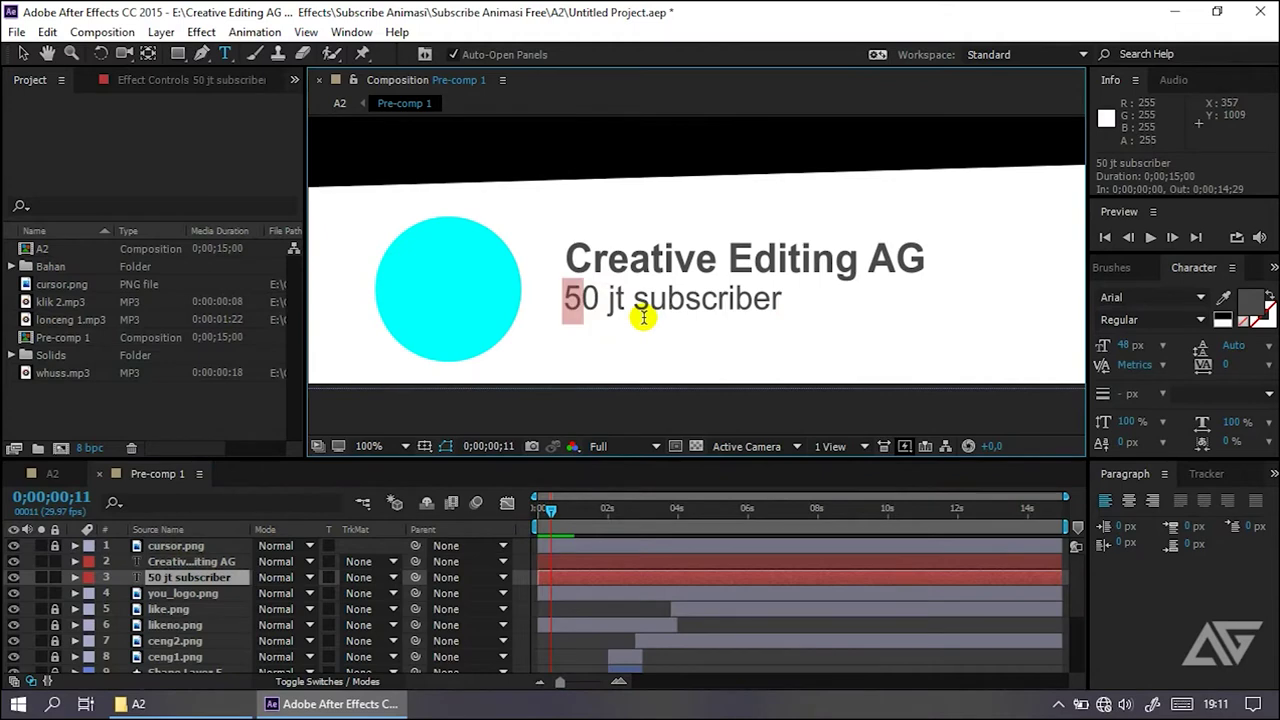
pyautogui.write('2')
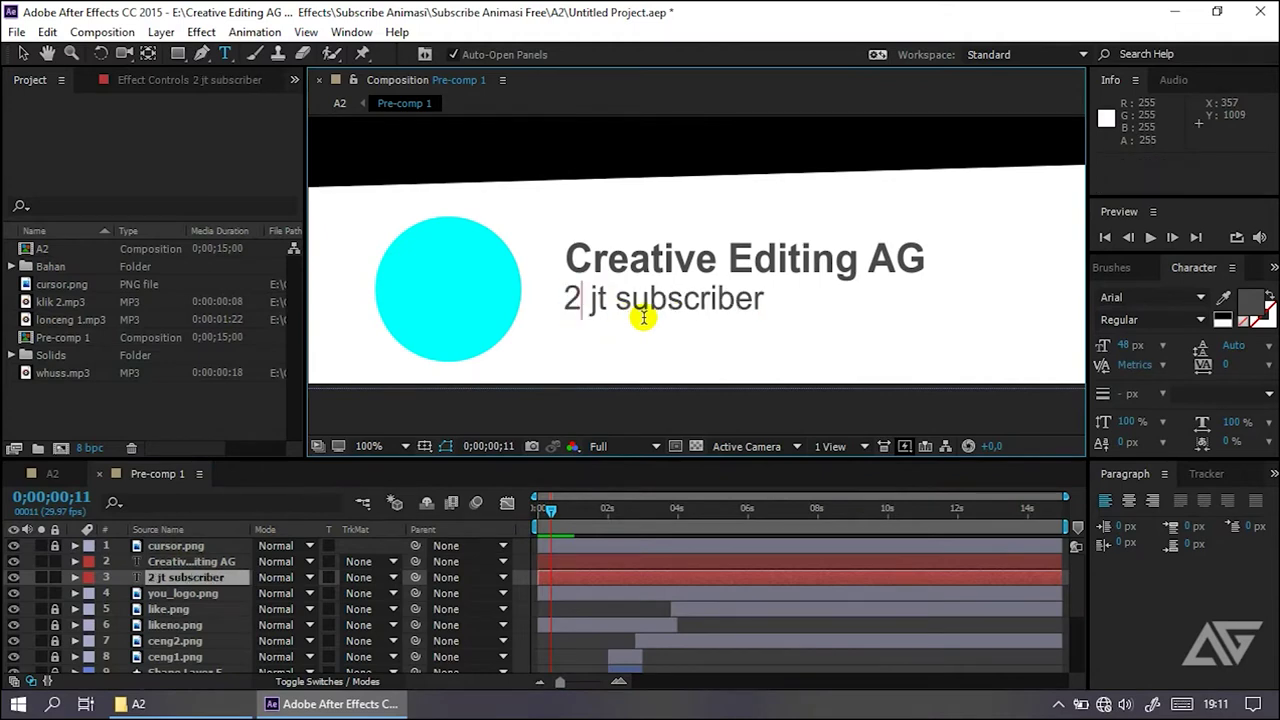
pyautogui.write('5')
pyautogui.click(517, 565)
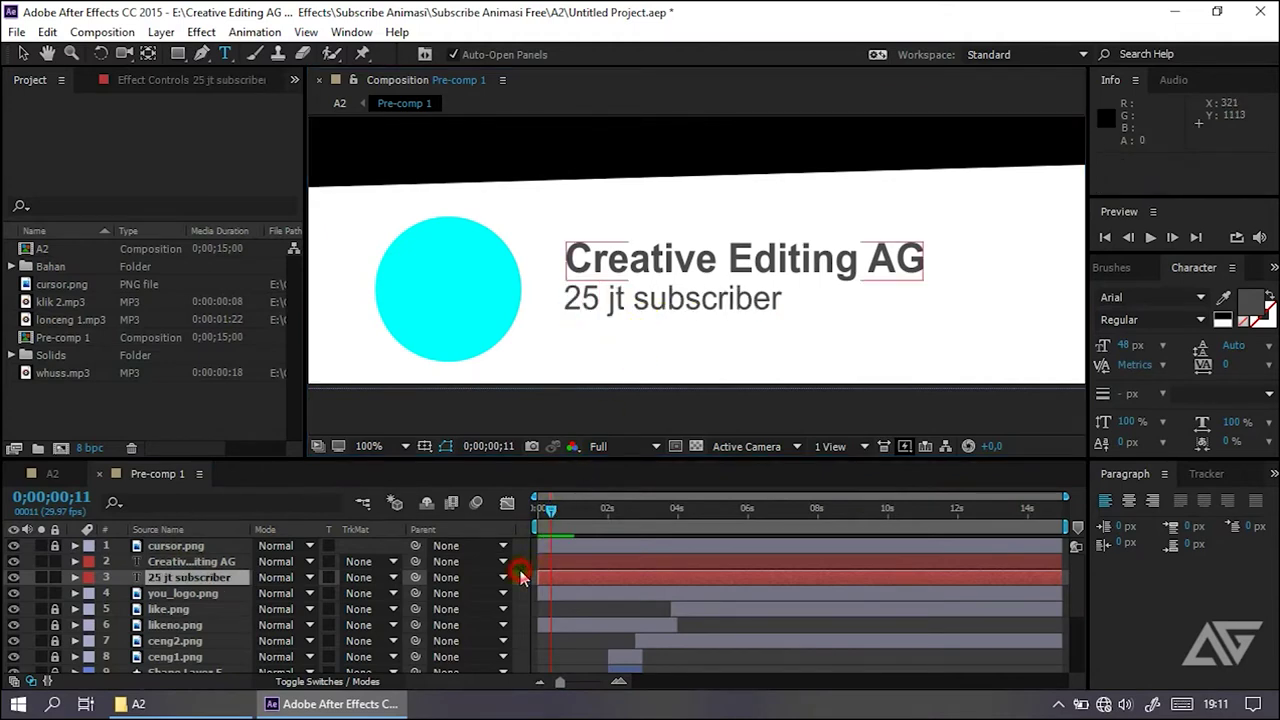
pyautogui.hotkey('ctrl', 's')
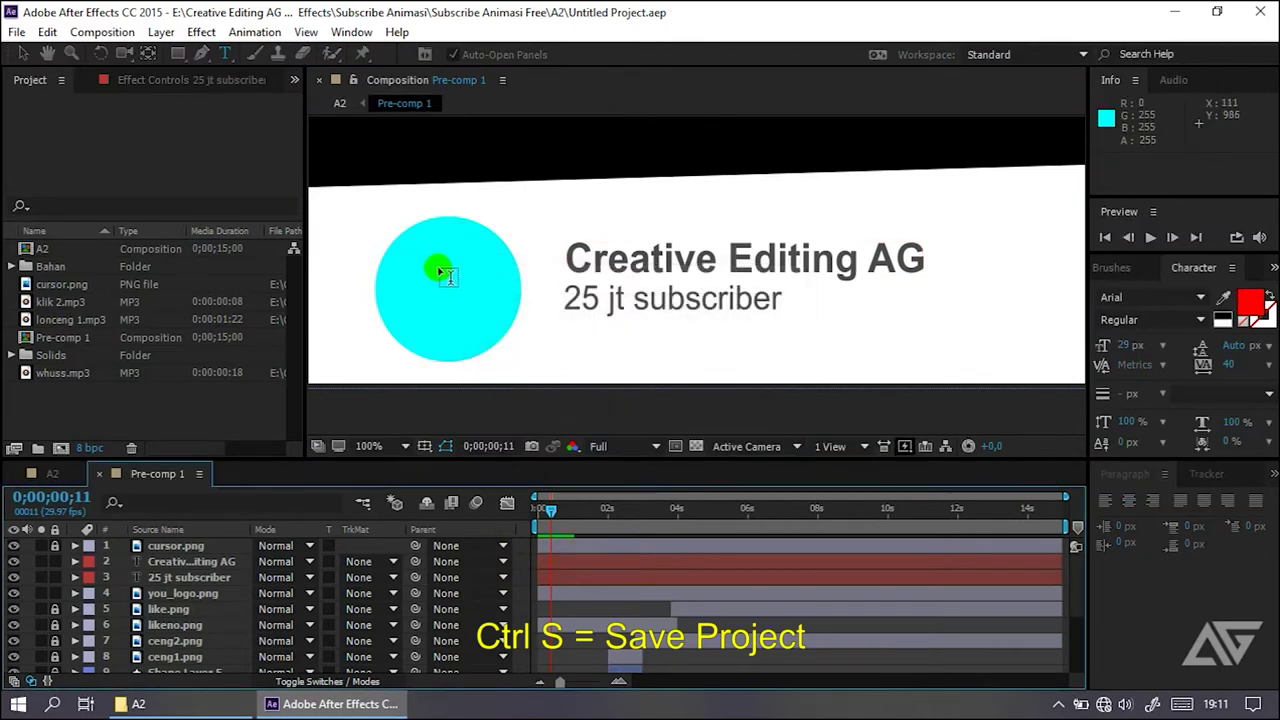
pyautogui.click(23, 53)
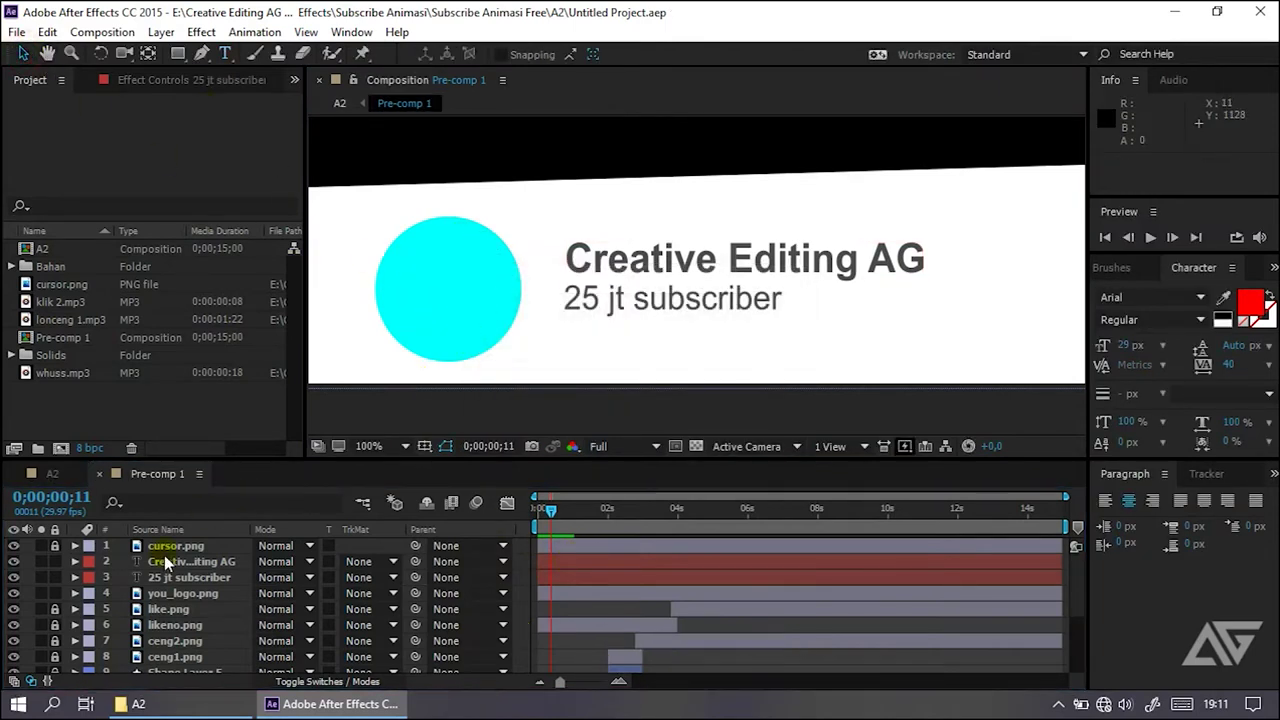
pyautogui.click(194, 596)
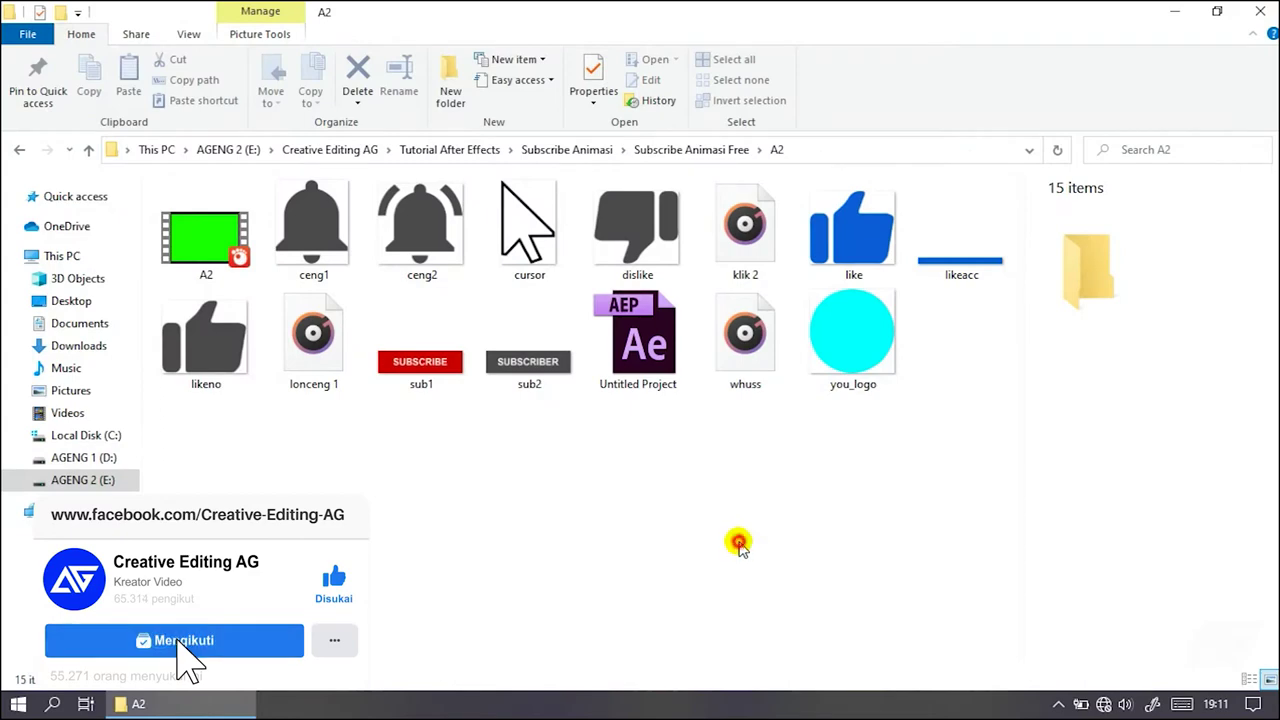
# Step: Select you_logo in the A2 folder and launch Photoshop CC 2015 from the Start menu
pyautogui.click(771, 531)
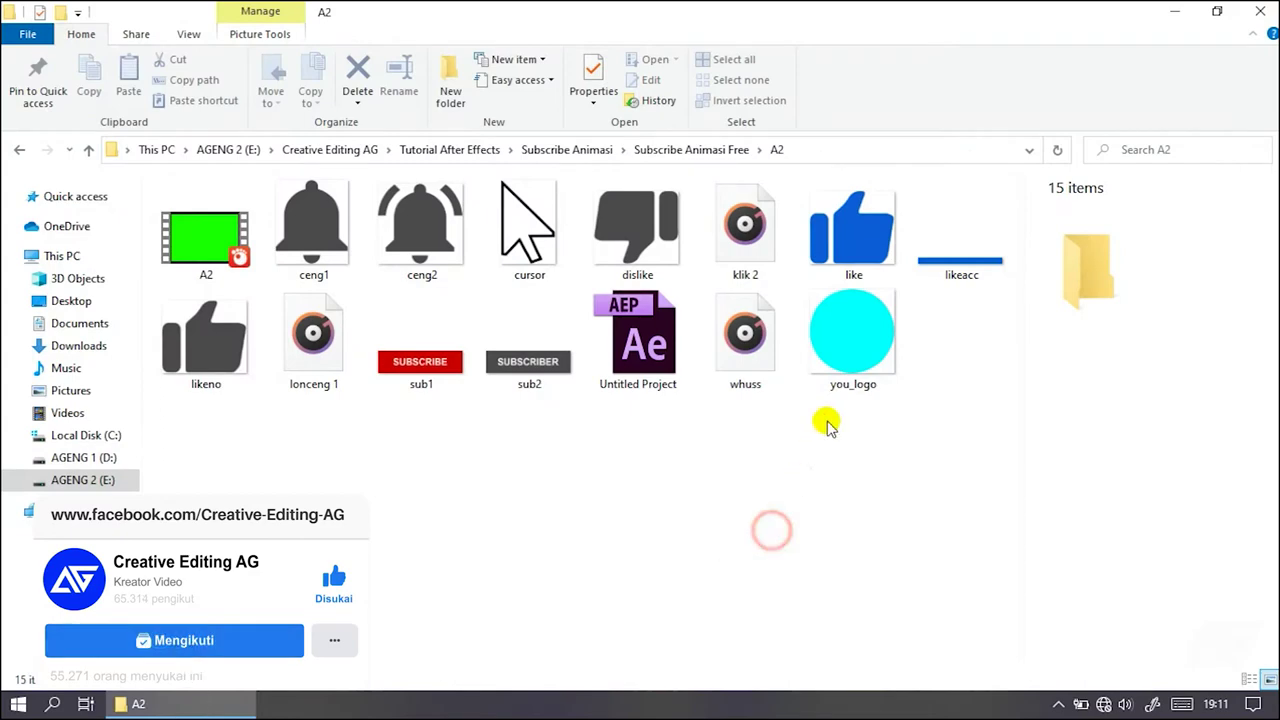
pyautogui.click(862, 352)
pyautogui.press('super')
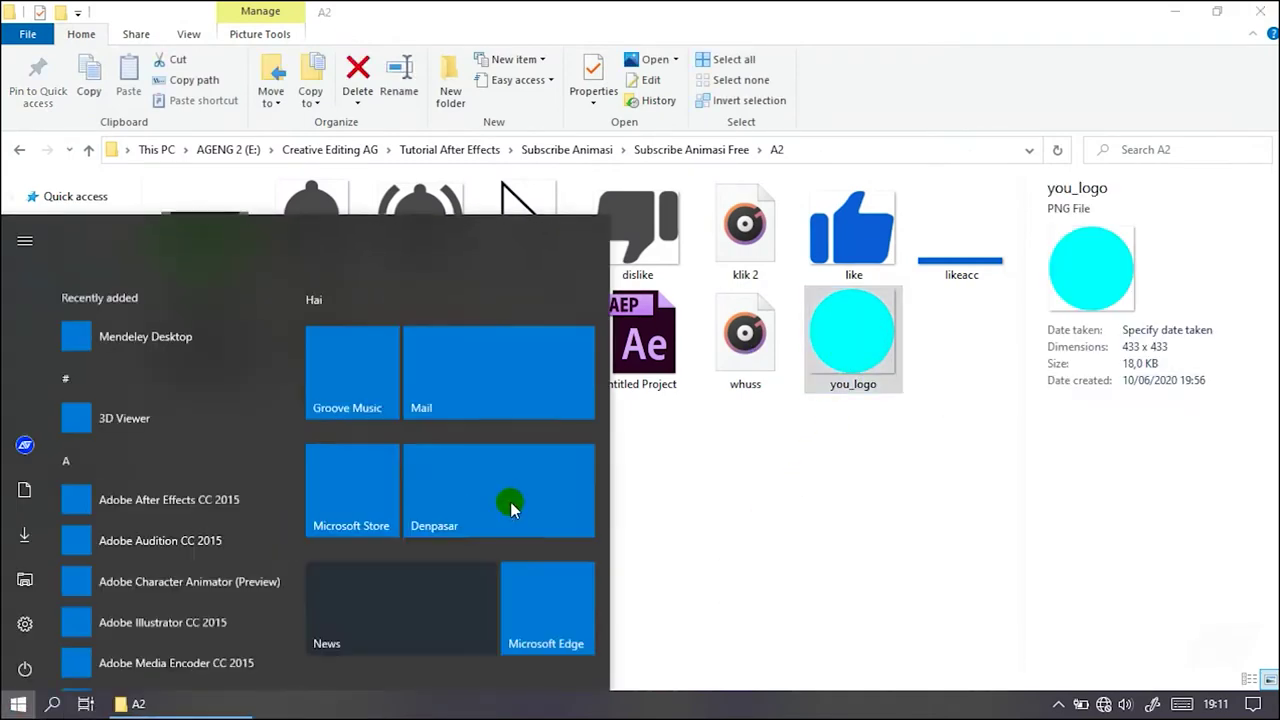
pyautogui.scroll(-3, 565, 590)
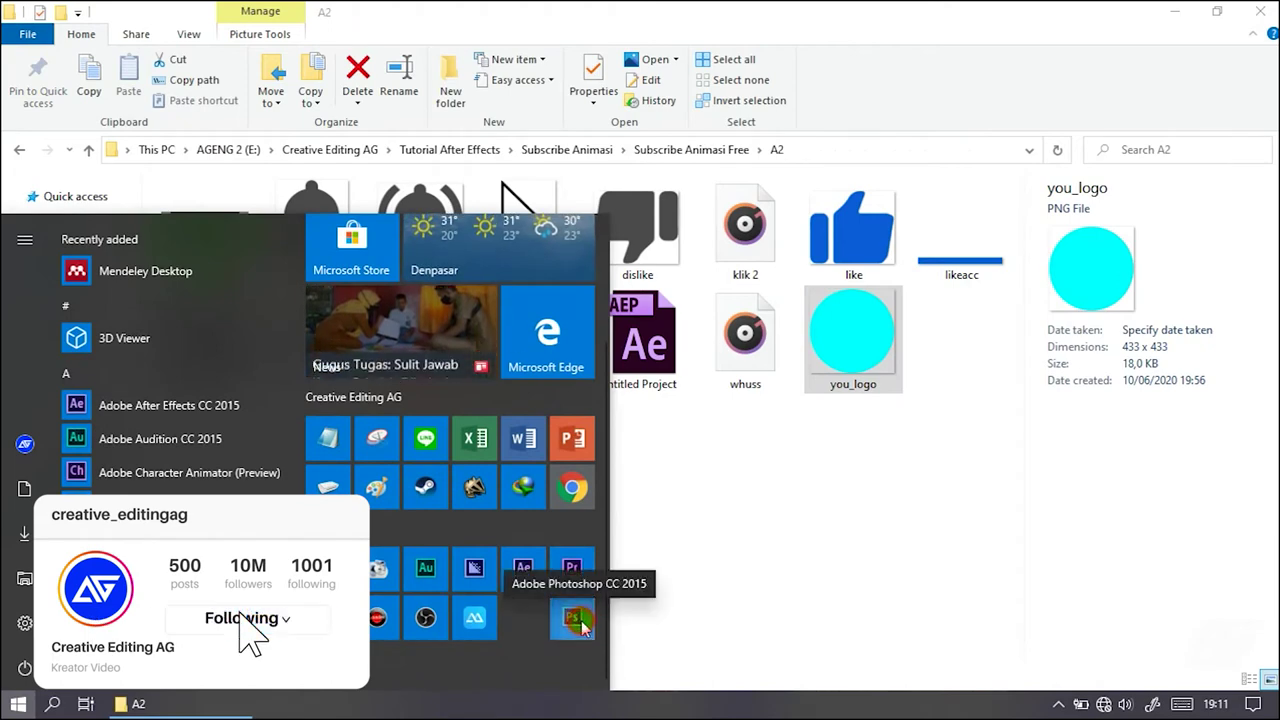
pyautogui.click(572, 618)
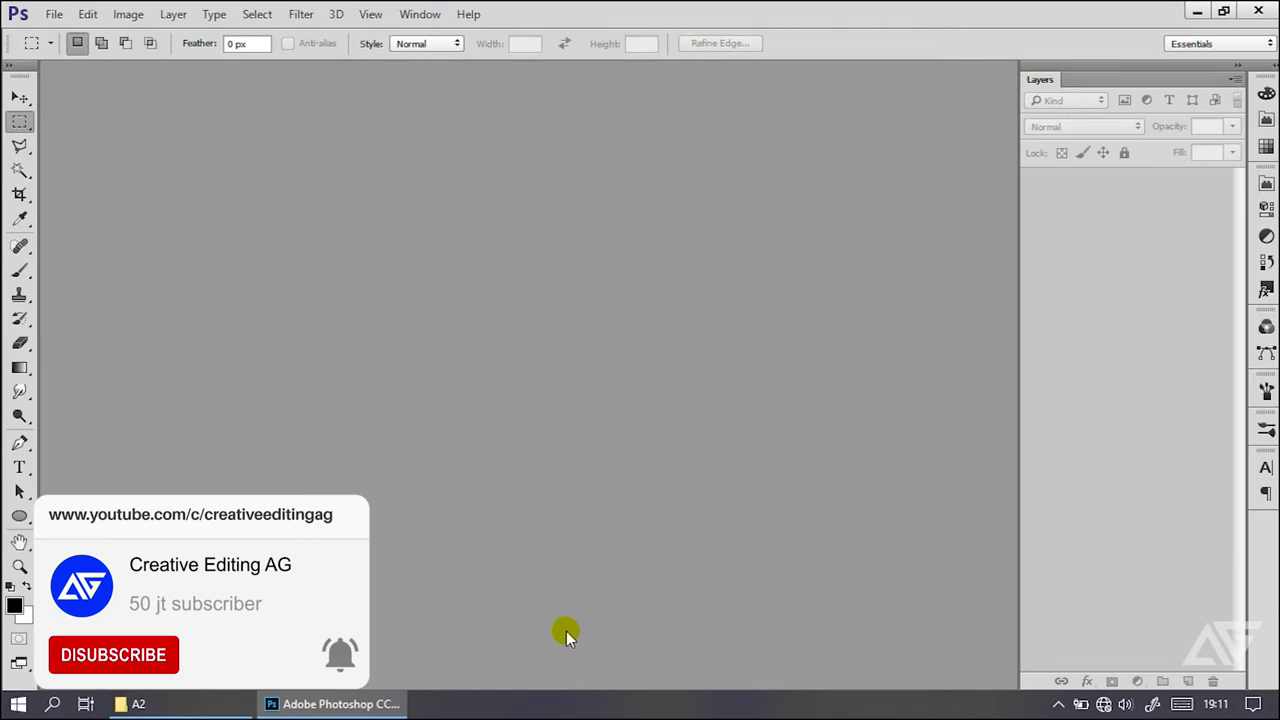
# Step: Bring the A2 folder and then Photoshop's empty workspace to the front
pyautogui.click(19, 97)
pyautogui.moveTo(138, 704)
pyautogui.click(125, 624)
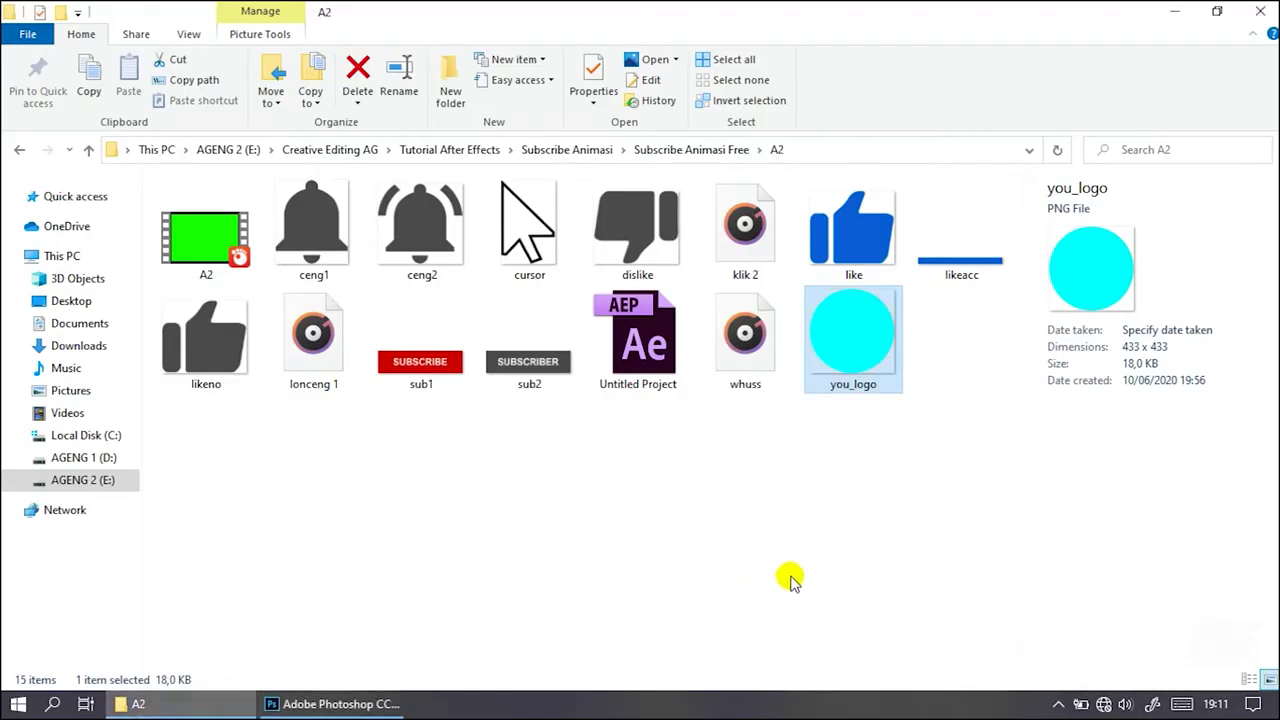
pyautogui.click(355, 704)
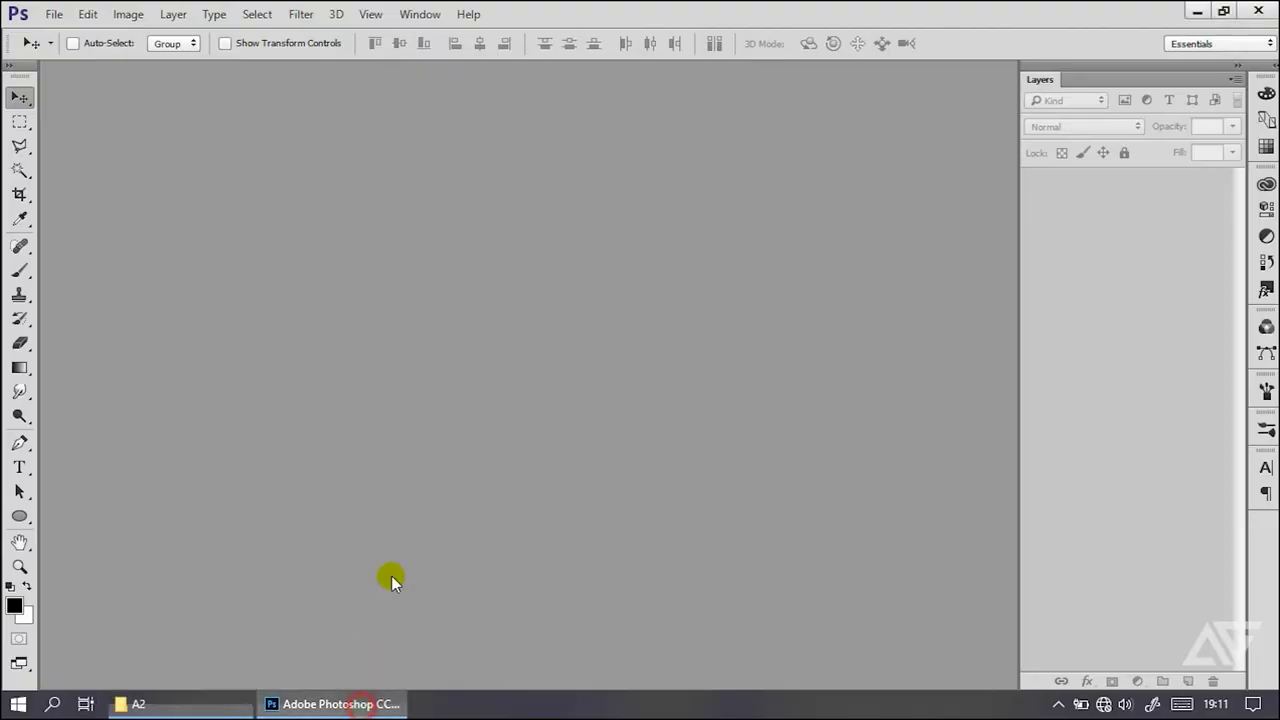
# Step: Open you_logo.png in Photoshop, place the AG BP logo from Pictures over it, and begin saving
pyautogui.click(205, 706)
pyautogui.moveTo(812, 395)
pyautogui.mouseDown()
pyautogui.moveTo(377, 499)
pyautogui.moveTo(386, 429)
pyautogui.mouseUp()
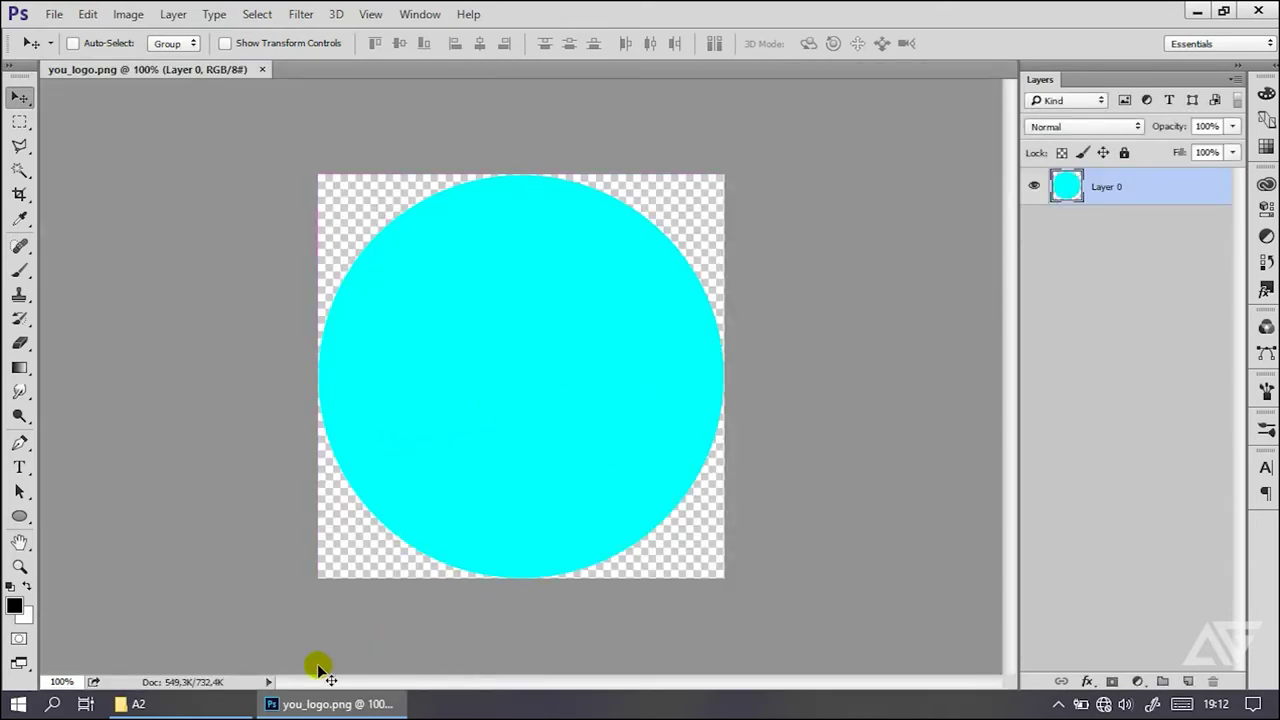
pyautogui.click(195, 704)
pyautogui.click(98, 390)
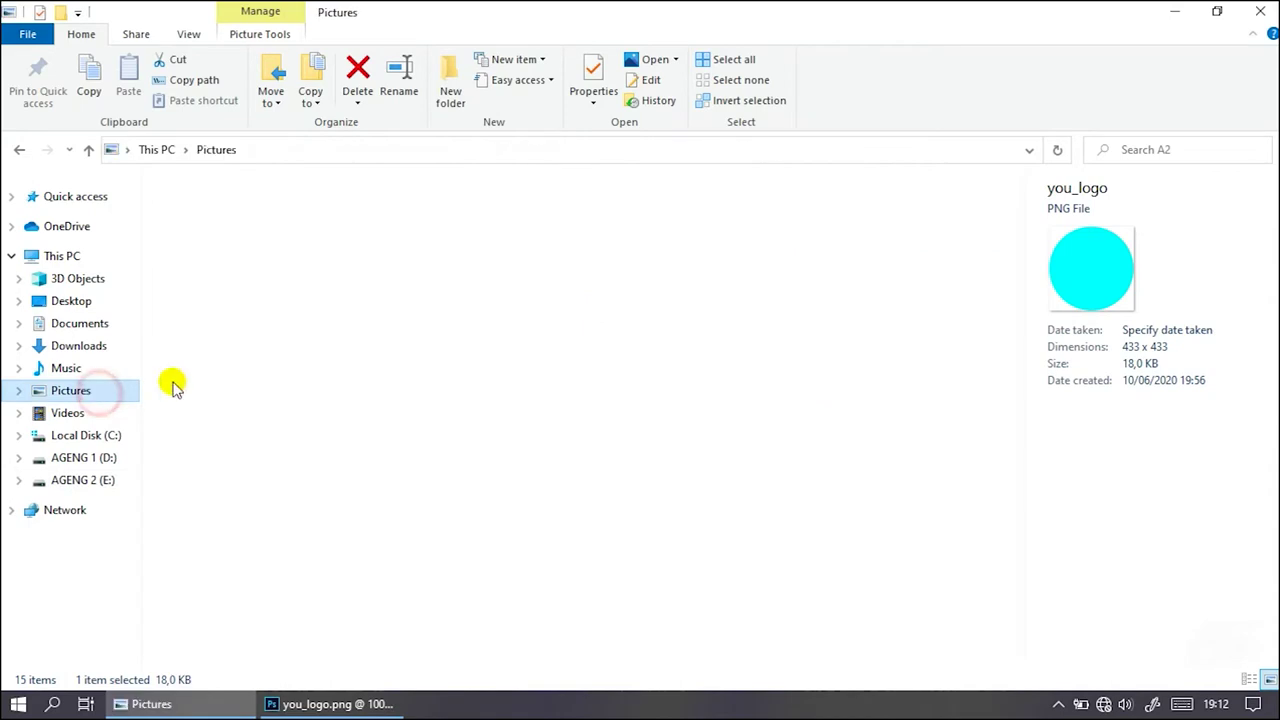
pyautogui.click(843, 252)
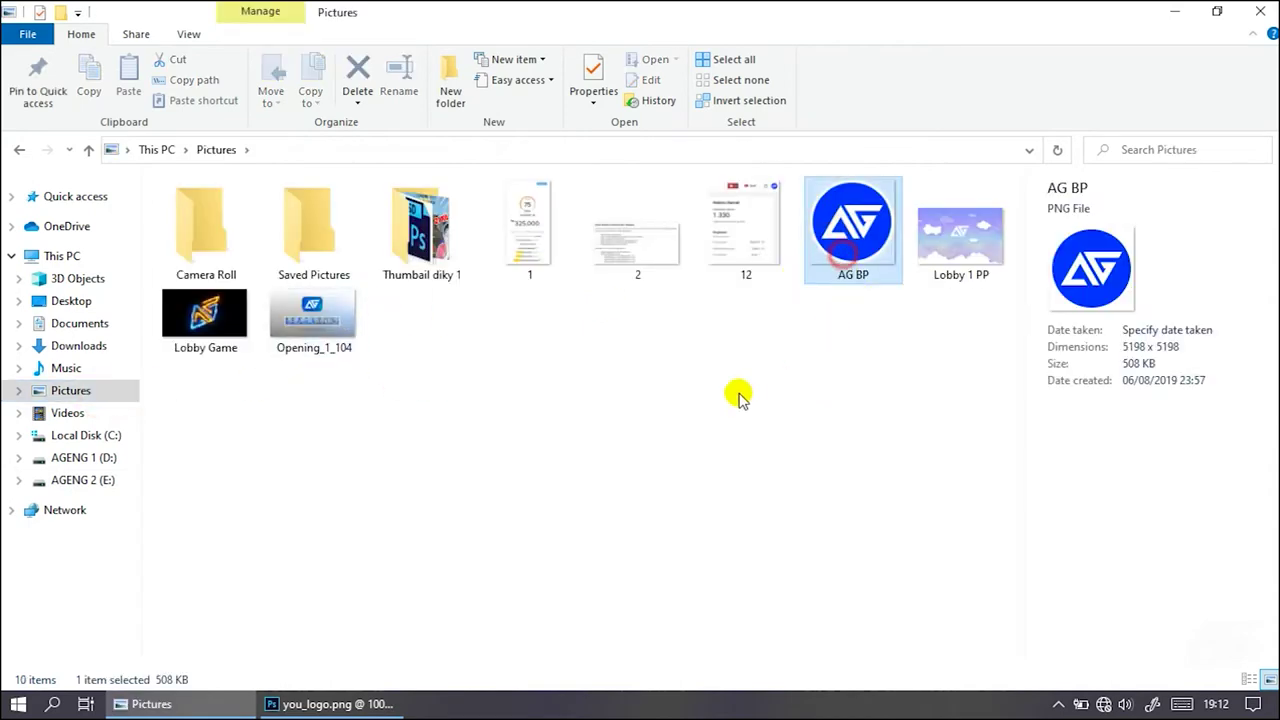
pyautogui.moveTo(738, 398); pyautogui.dragTo(505, 428)
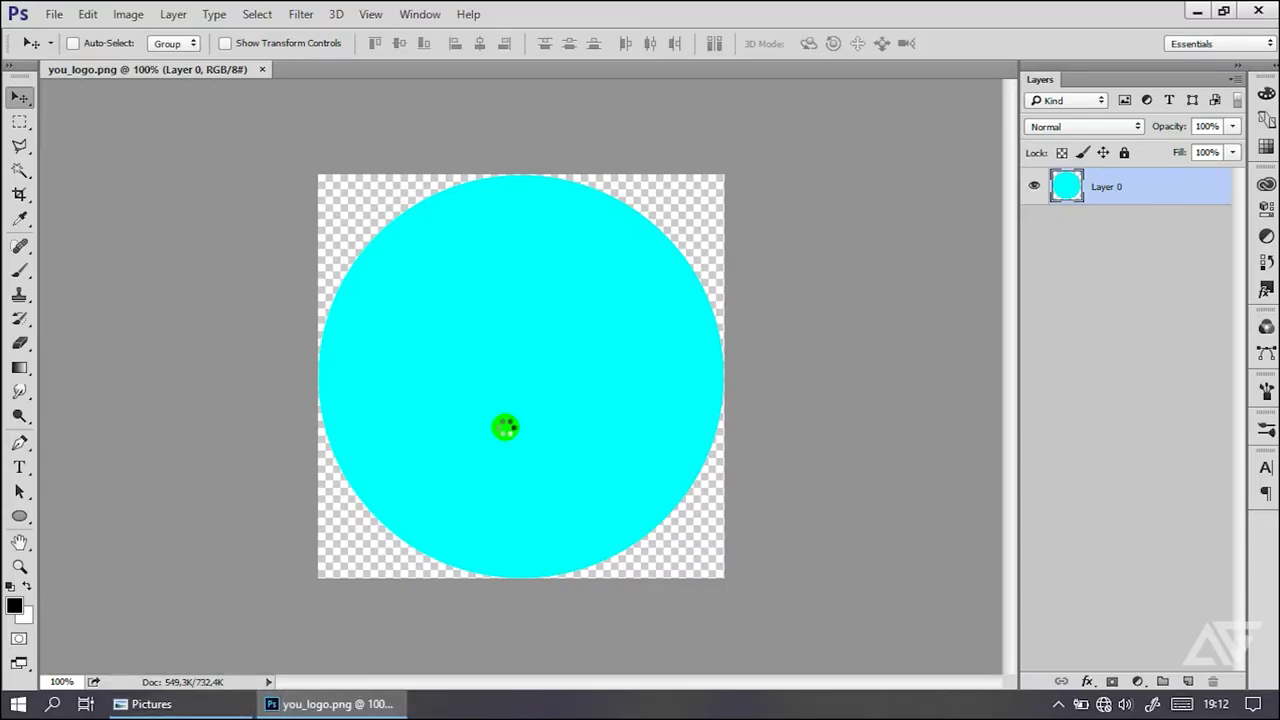
pyautogui.moveTo(505, 428); pyautogui.dragTo(505, 426)
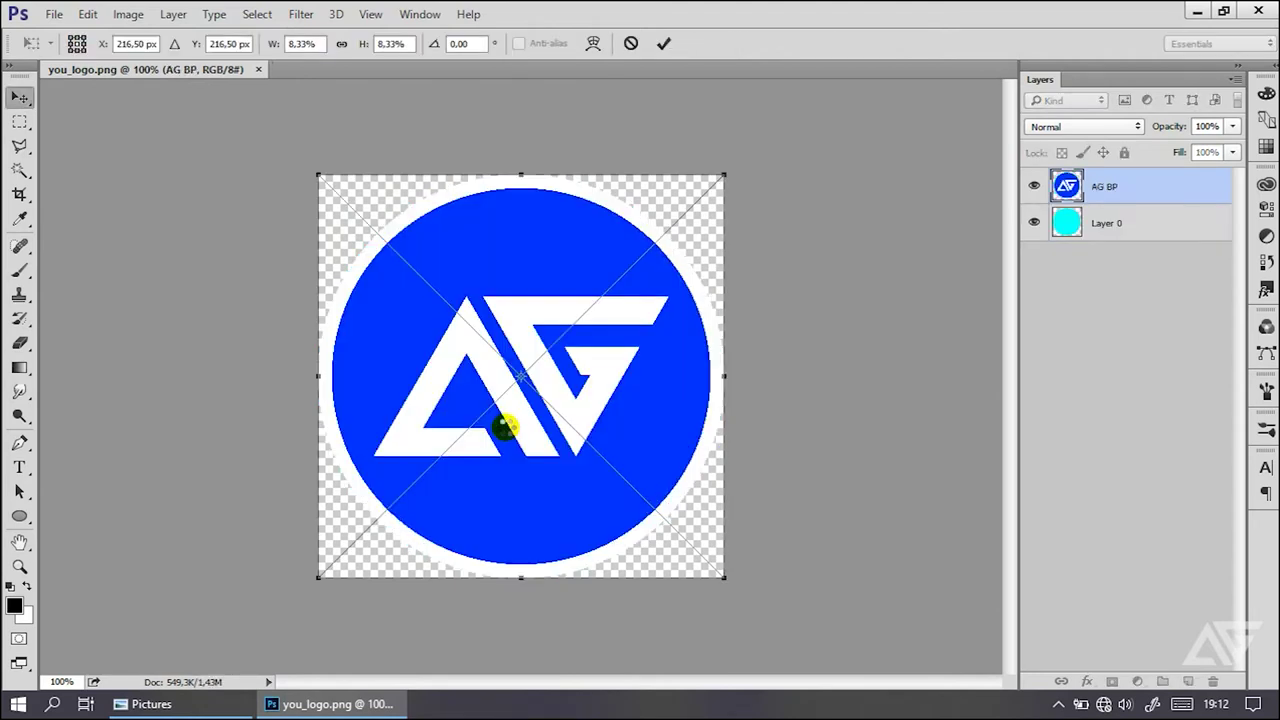
pyautogui.press('Return')
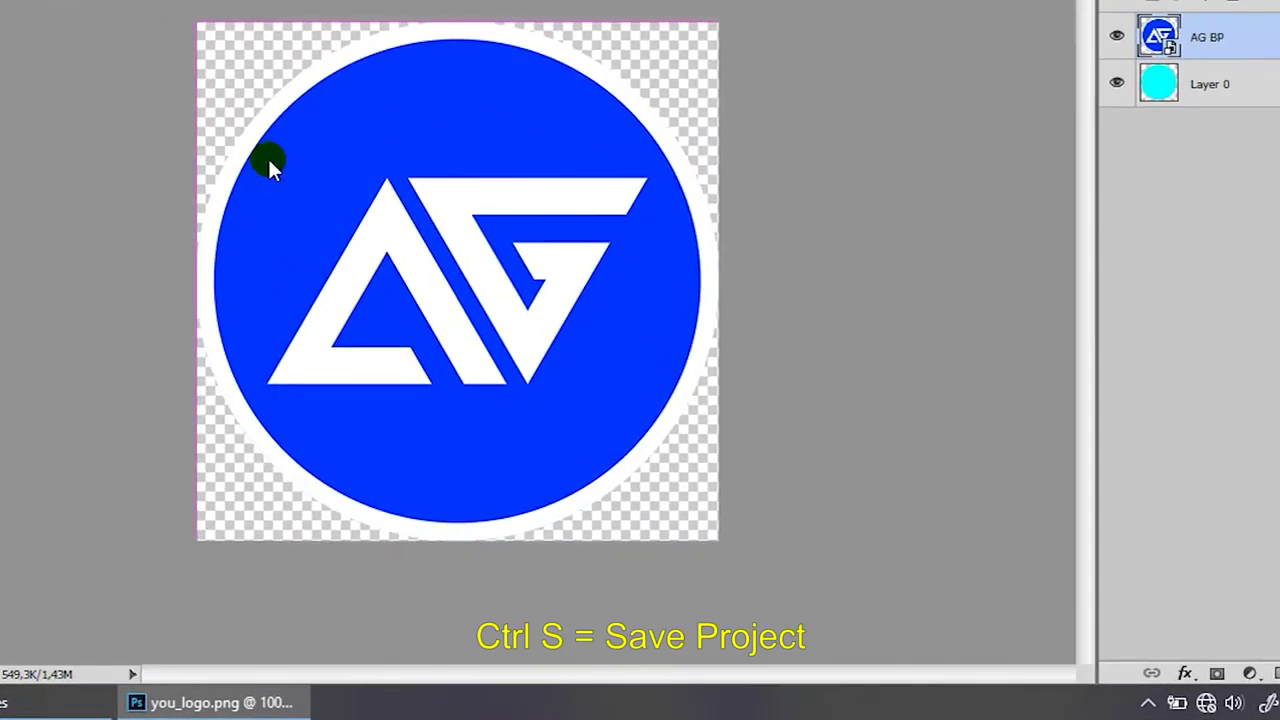
pyautogui.hotkey('ctrl', 's')
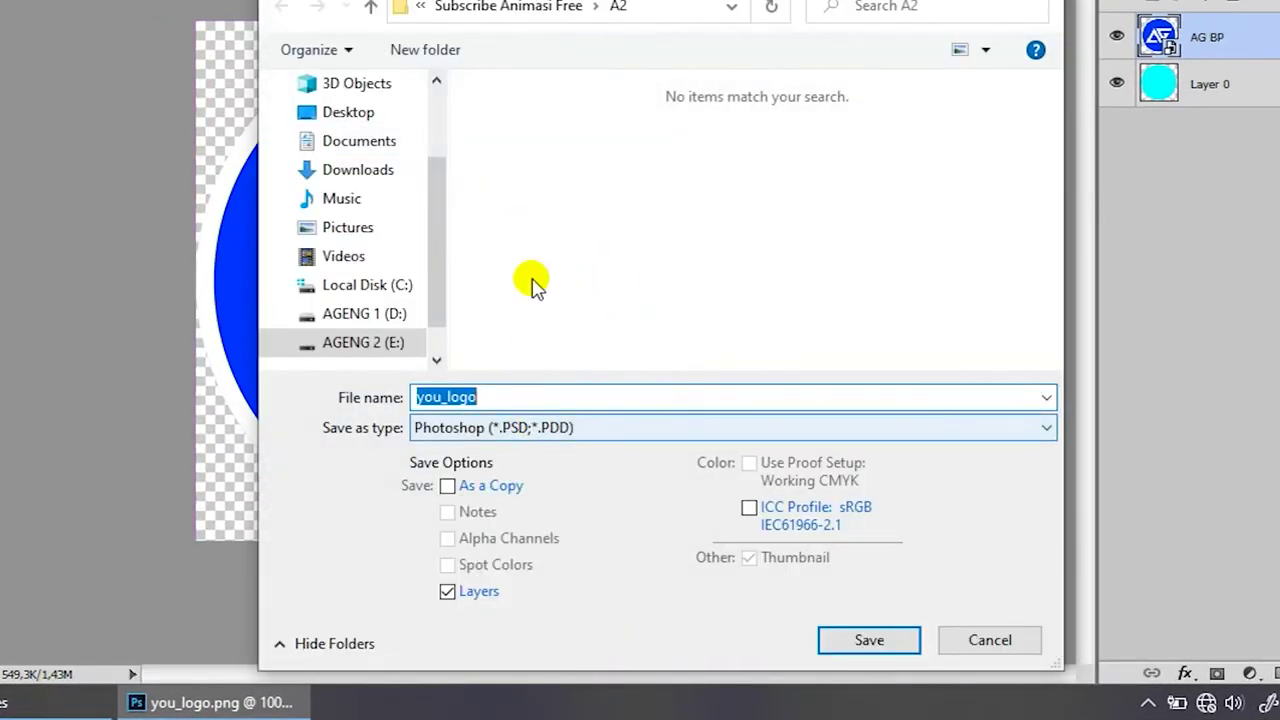
# Step: Save as PNG over the existing you_logo.png, confirming replacement and default PNG options
pyautogui.click(535, 430)
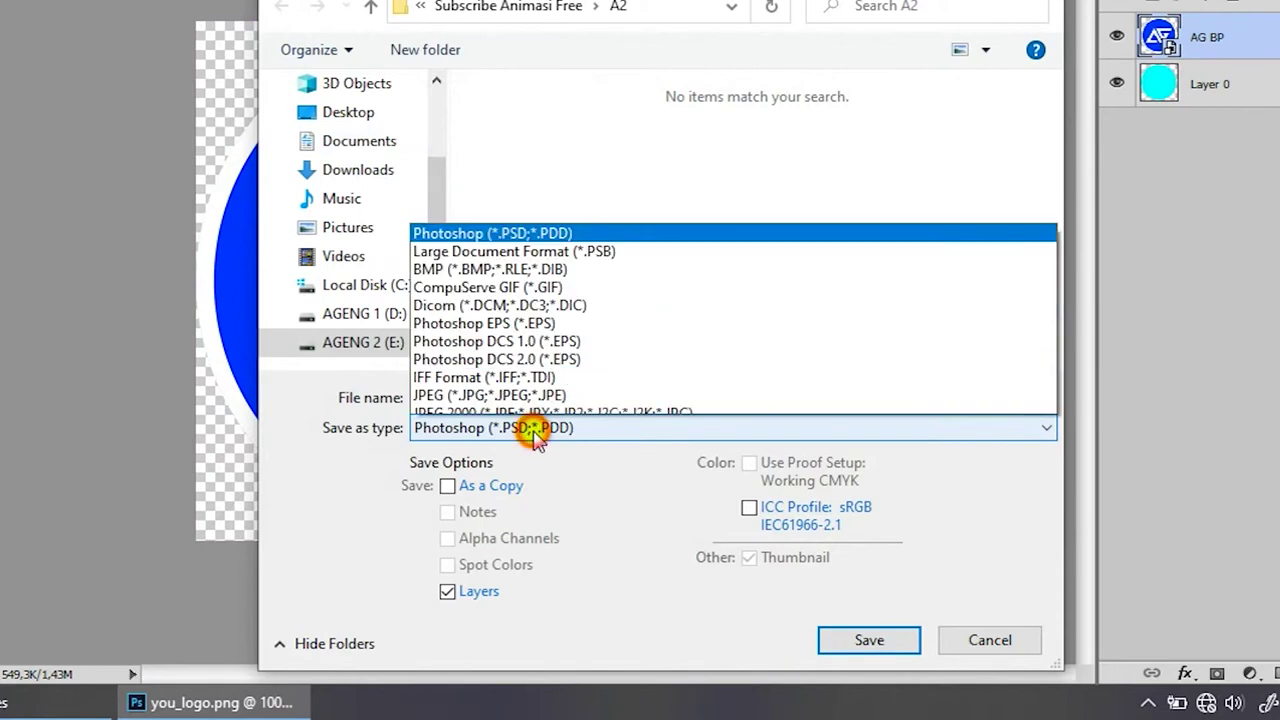
pyautogui.click(519, 333)
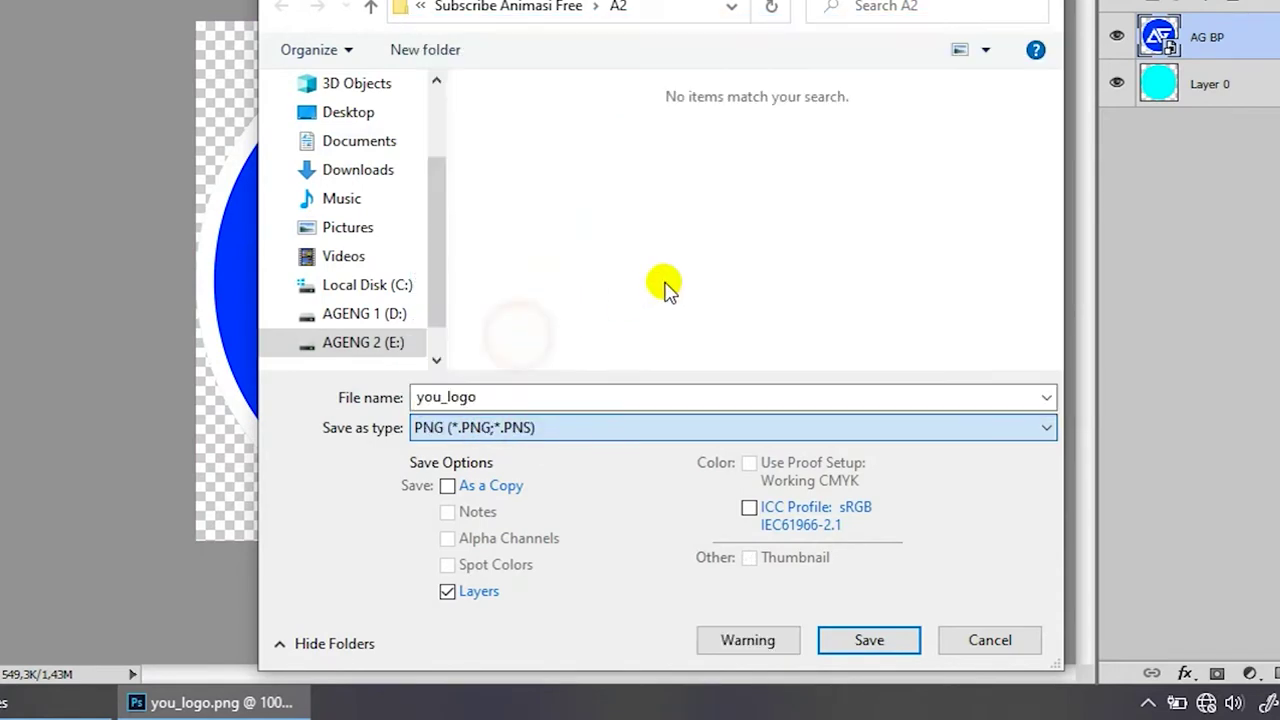
pyautogui.click(668, 318)
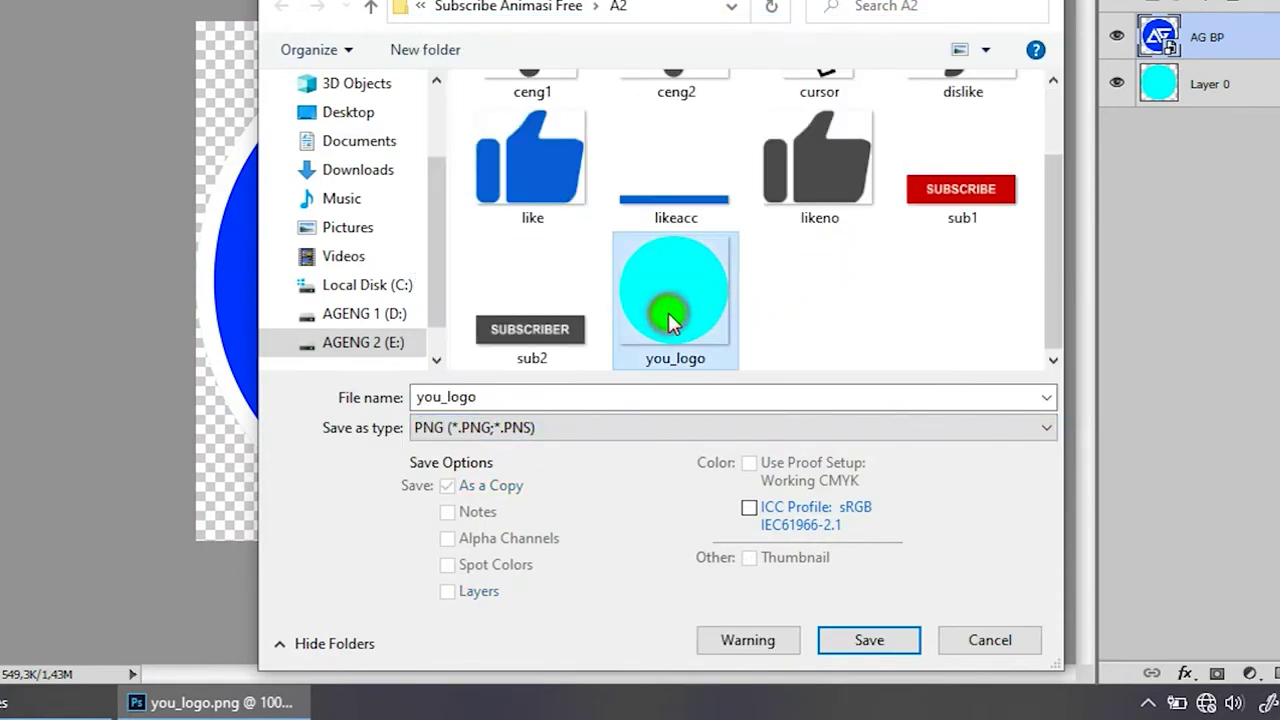
pyautogui.click(850, 625)
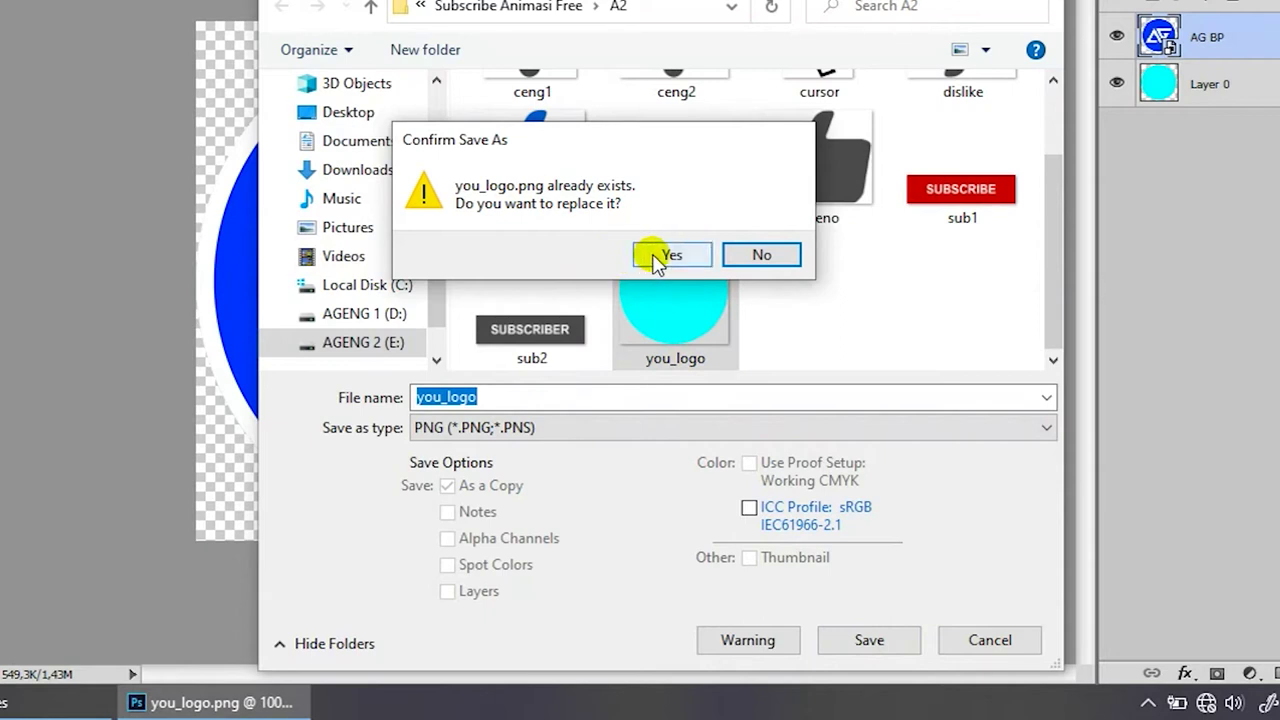
pyautogui.click(660, 256)
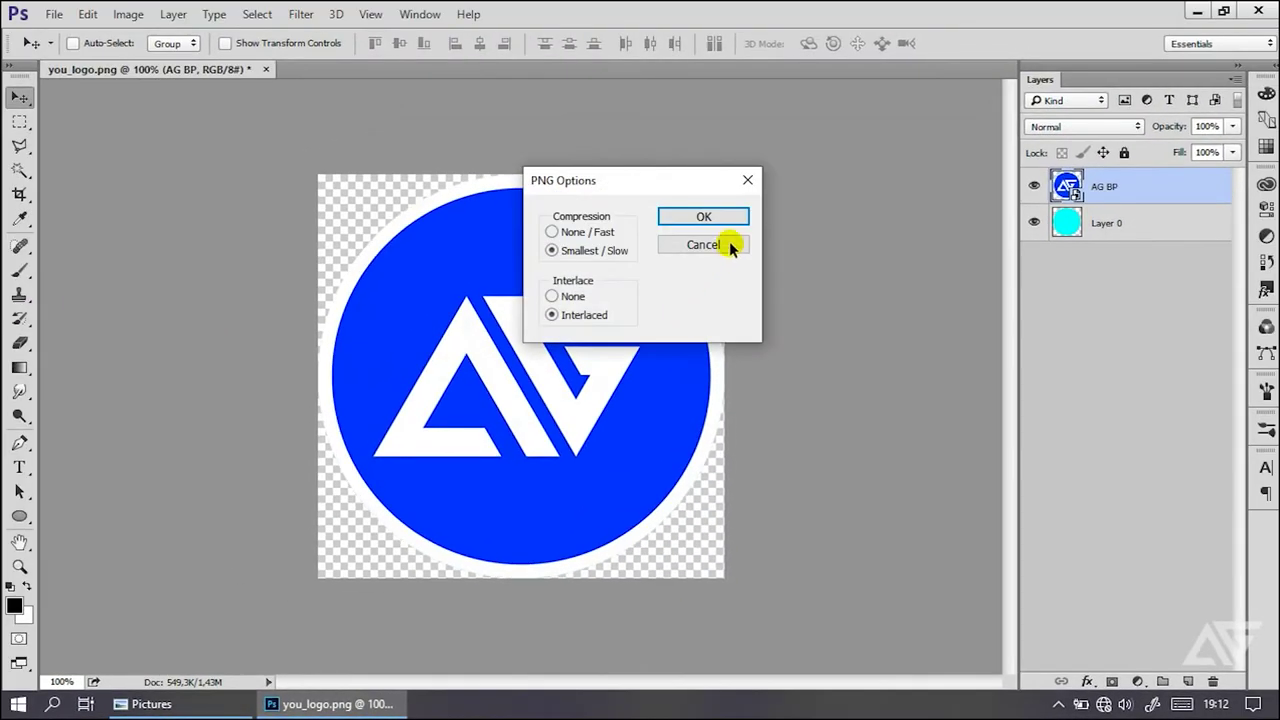
pyautogui.click(717, 222)
# Step: Close Photoshop without saving further document changes
pyautogui.click(1258, 11)
pyautogui.click(660, 283)
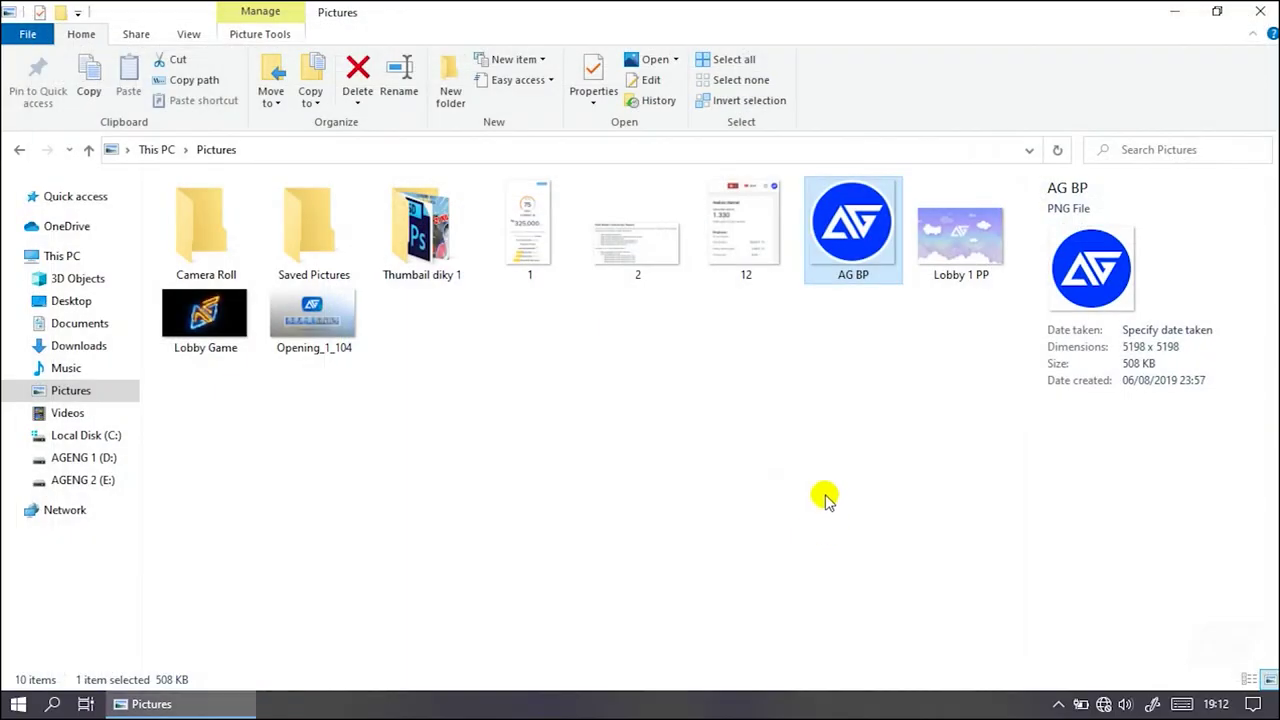
pyautogui.click(824, 495)
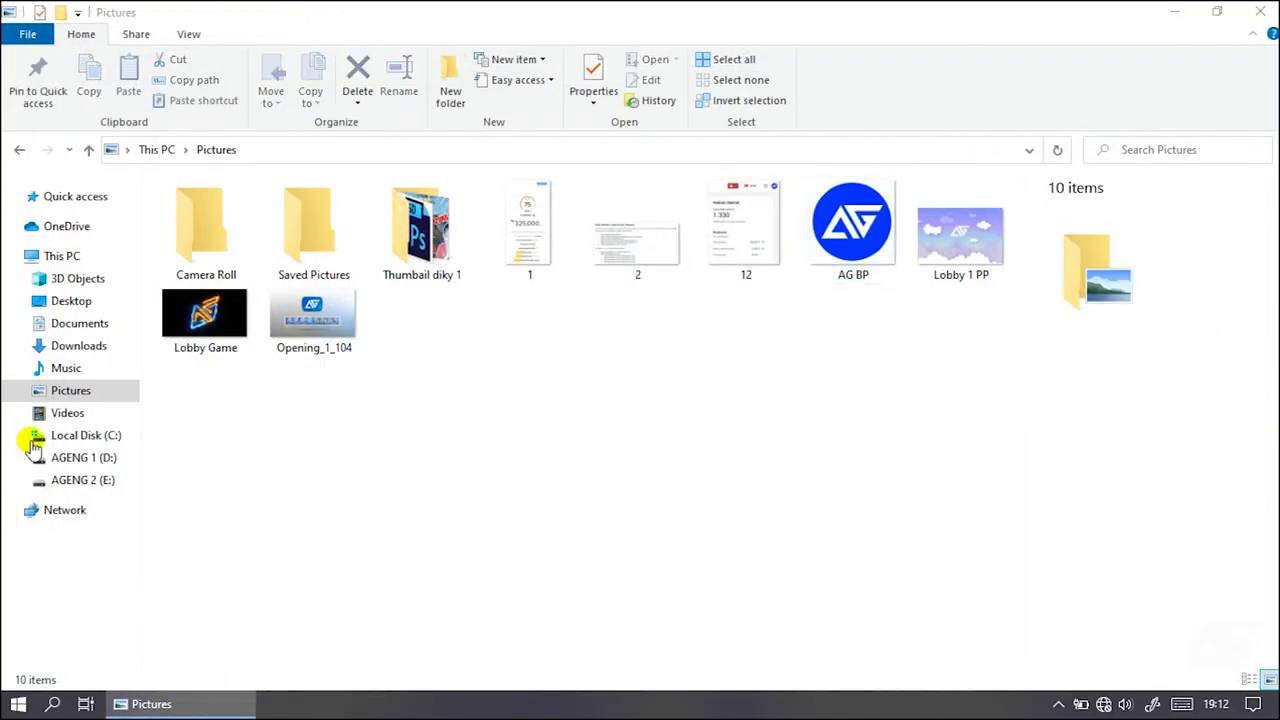
# Step: Back in A2, verify you_logo now shows the AG logo and select Untitled Project
pyautogui.click(17, 150)
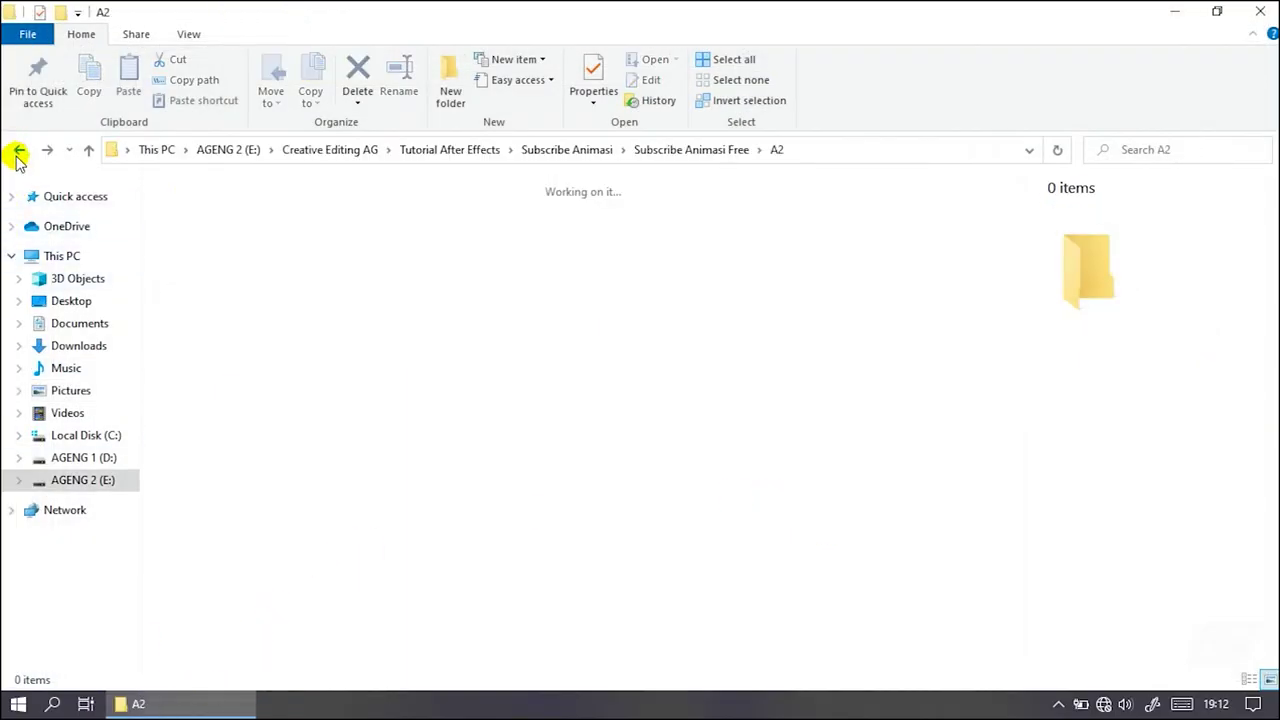
pyautogui.click(705, 441)
pyautogui.click(862, 342)
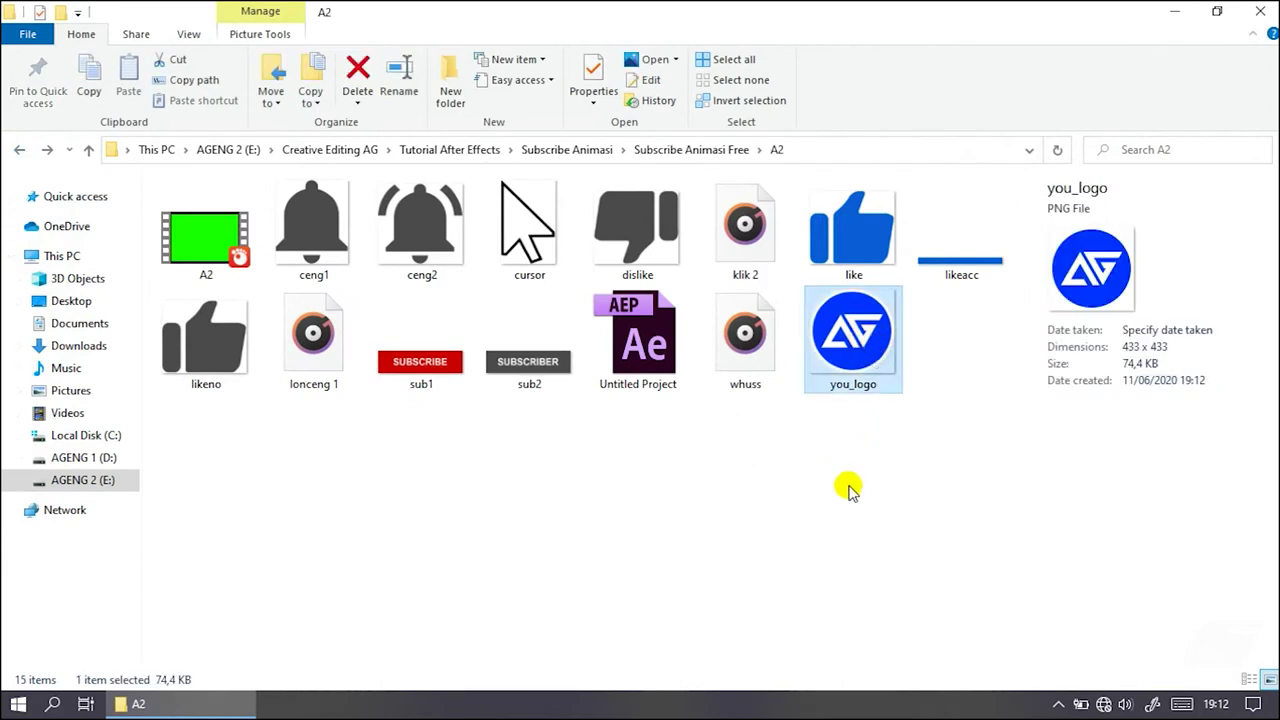
pyautogui.click(728, 478)
pyautogui.click(646, 362)
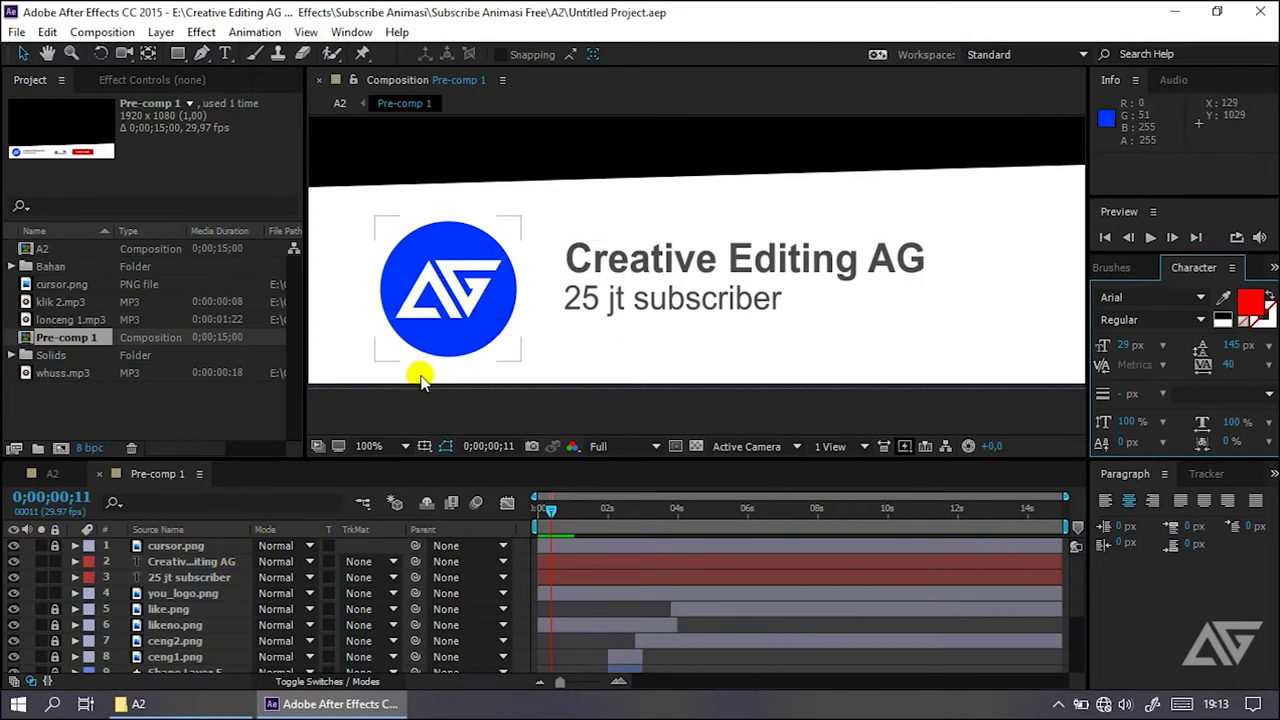
# Step: Check the Creative Editing AG and 25 jt subscriber layers, then switch to the A2 composition
pyautogui.click(208, 563)
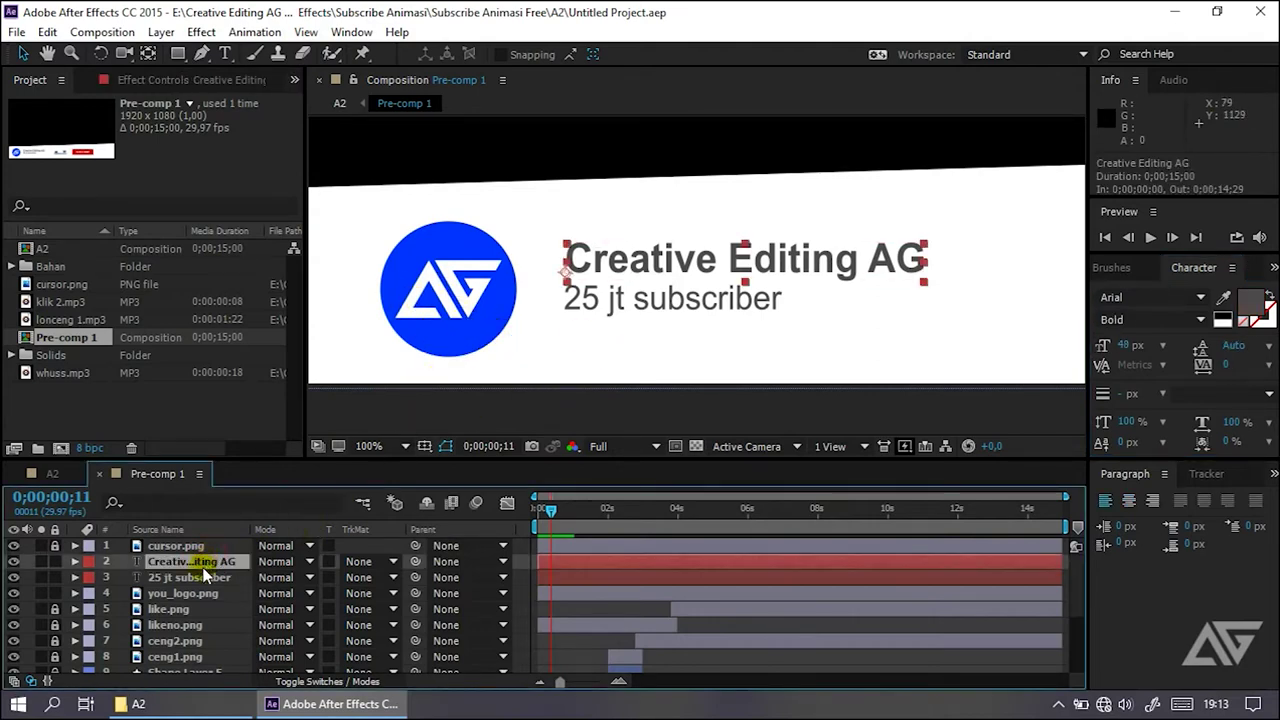
pyautogui.click(205, 580)
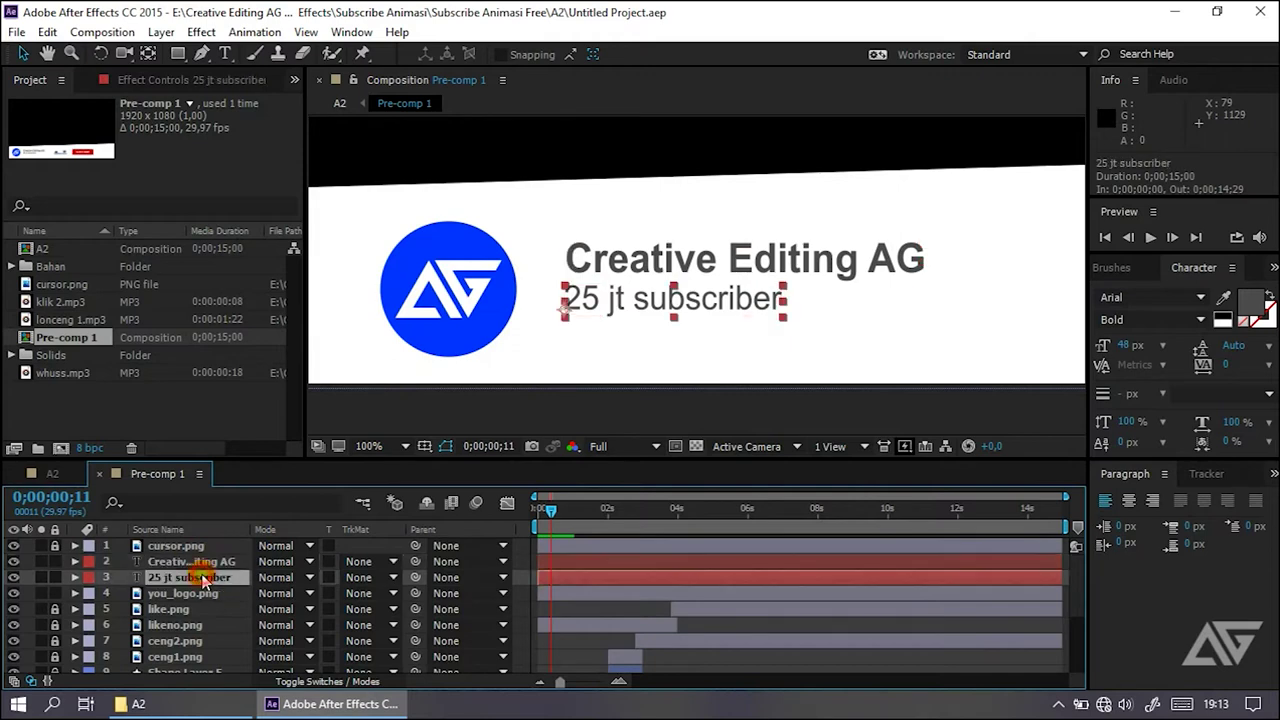
pyautogui.click(117, 404)
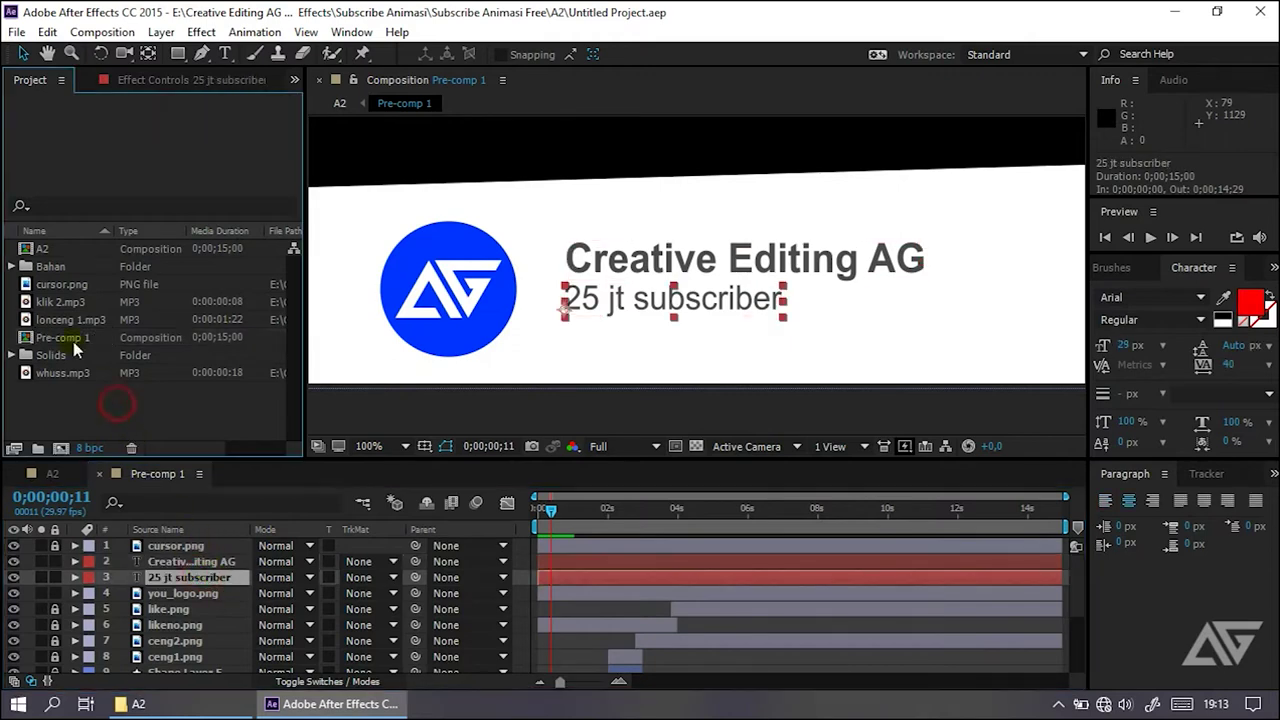
pyautogui.click(60, 476)
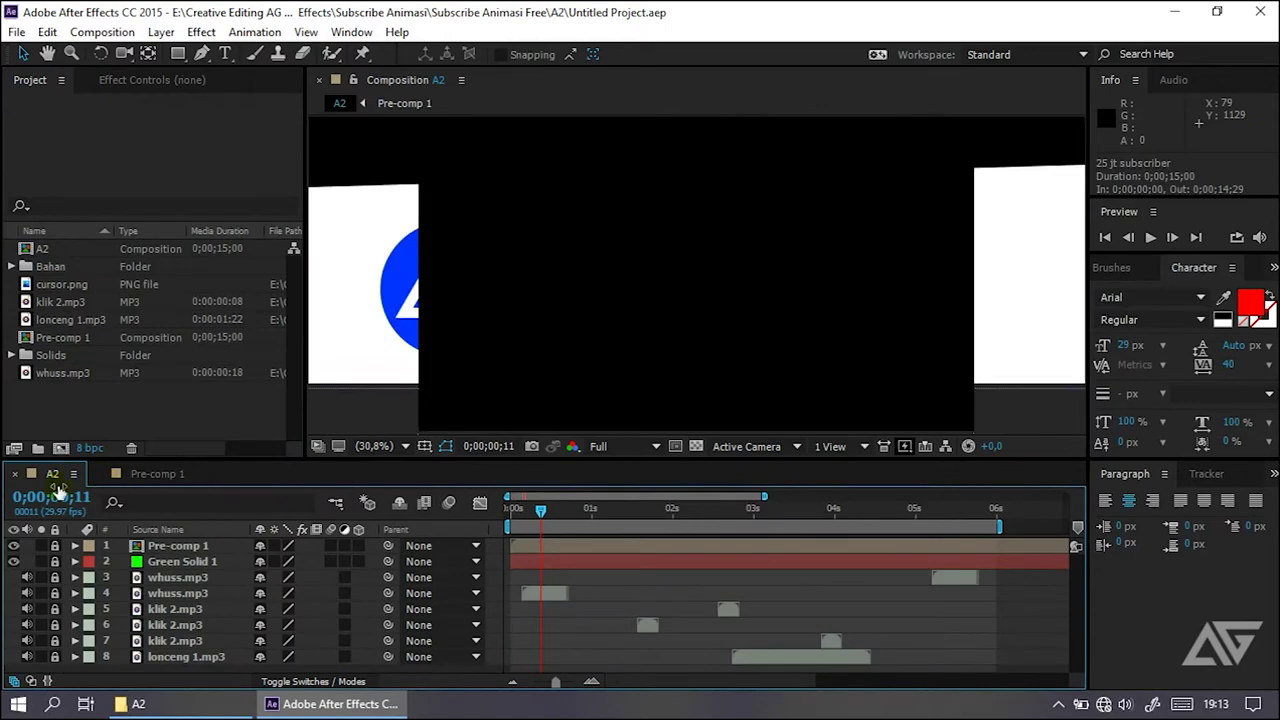
pyautogui.click(155, 478)
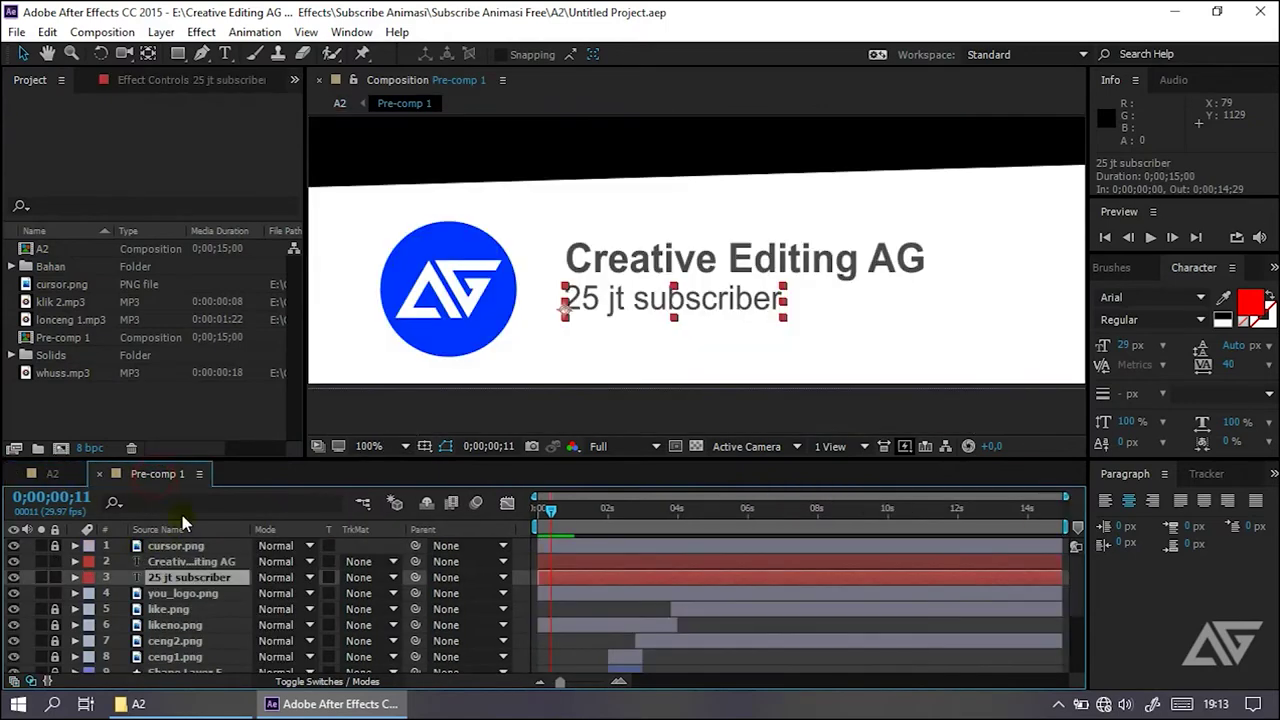
pyautogui.click(55, 475)
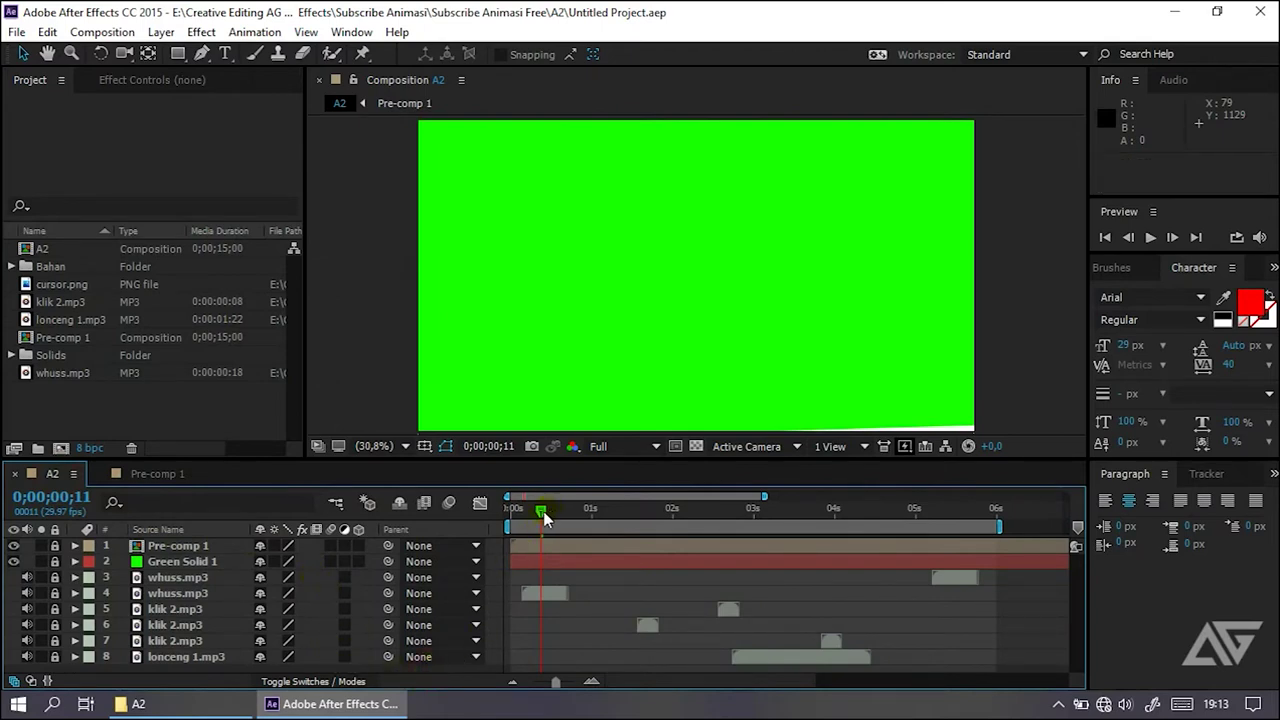
# Step: Preview the subscribe animation and scrub to the SUBSCRIBER button and bell frame
pyautogui.click(1150, 237)
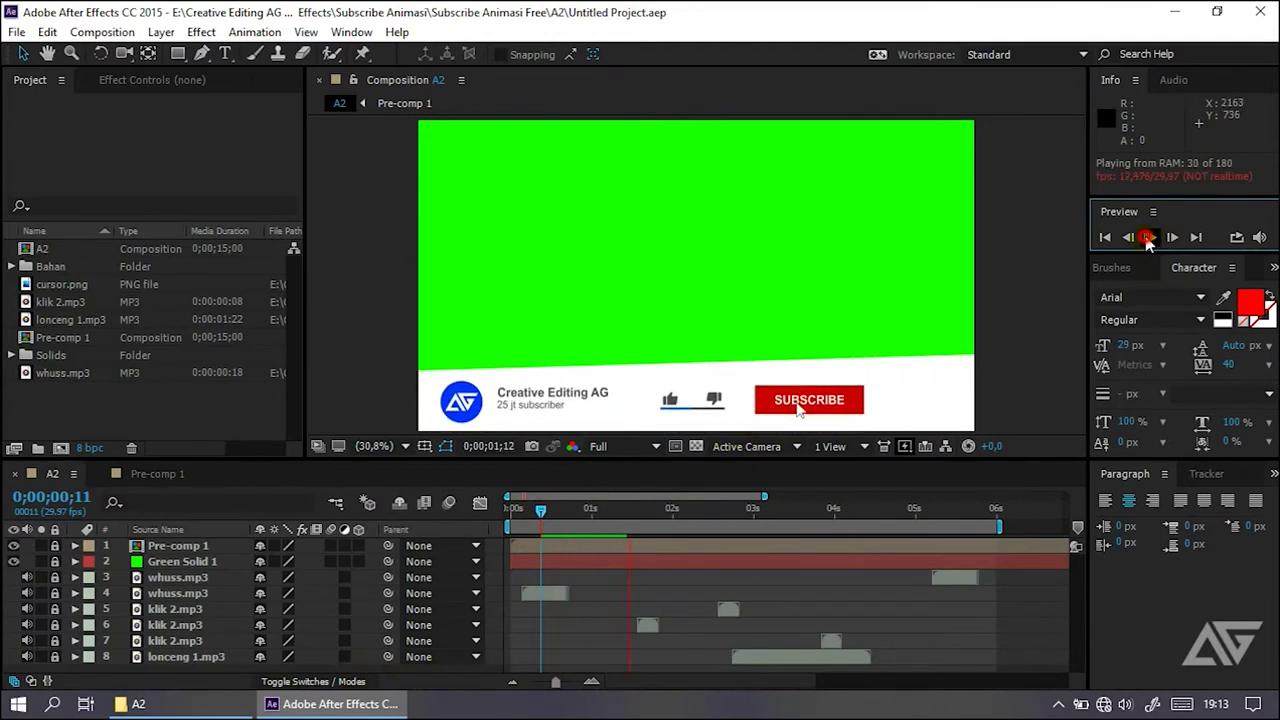
pyautogui.click(570, 512)
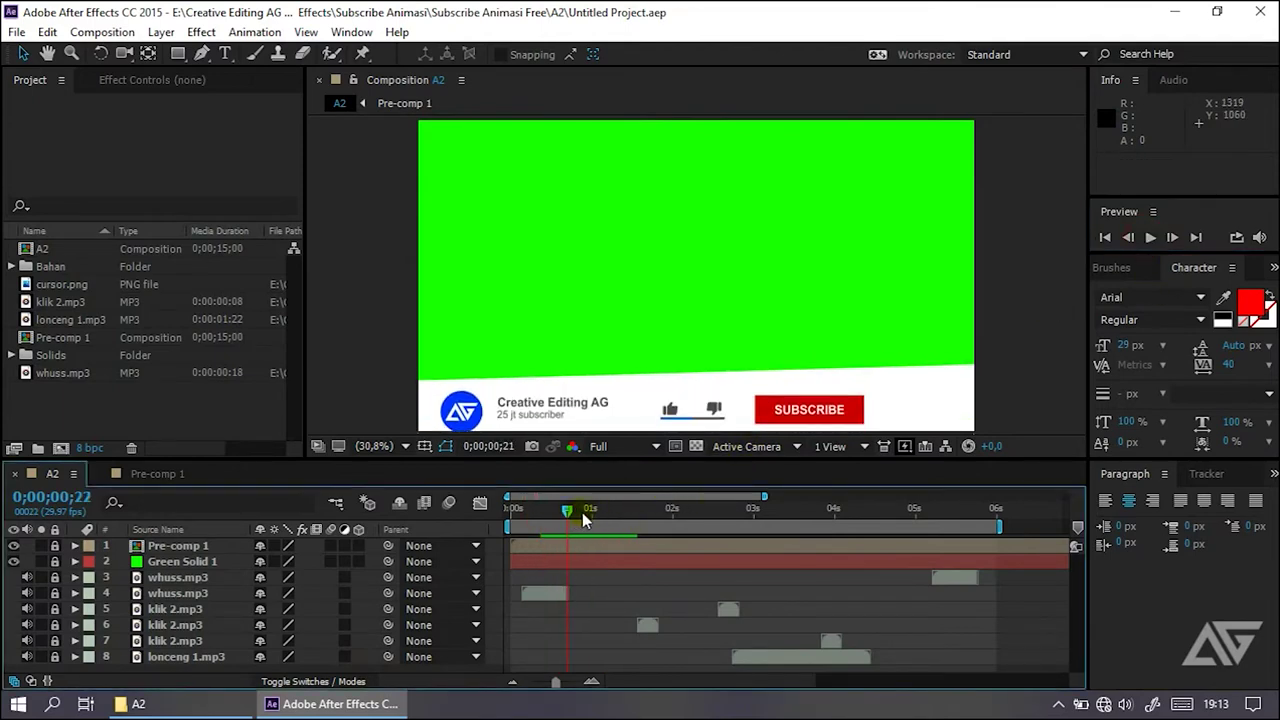
pyautogui.click(594, 513)
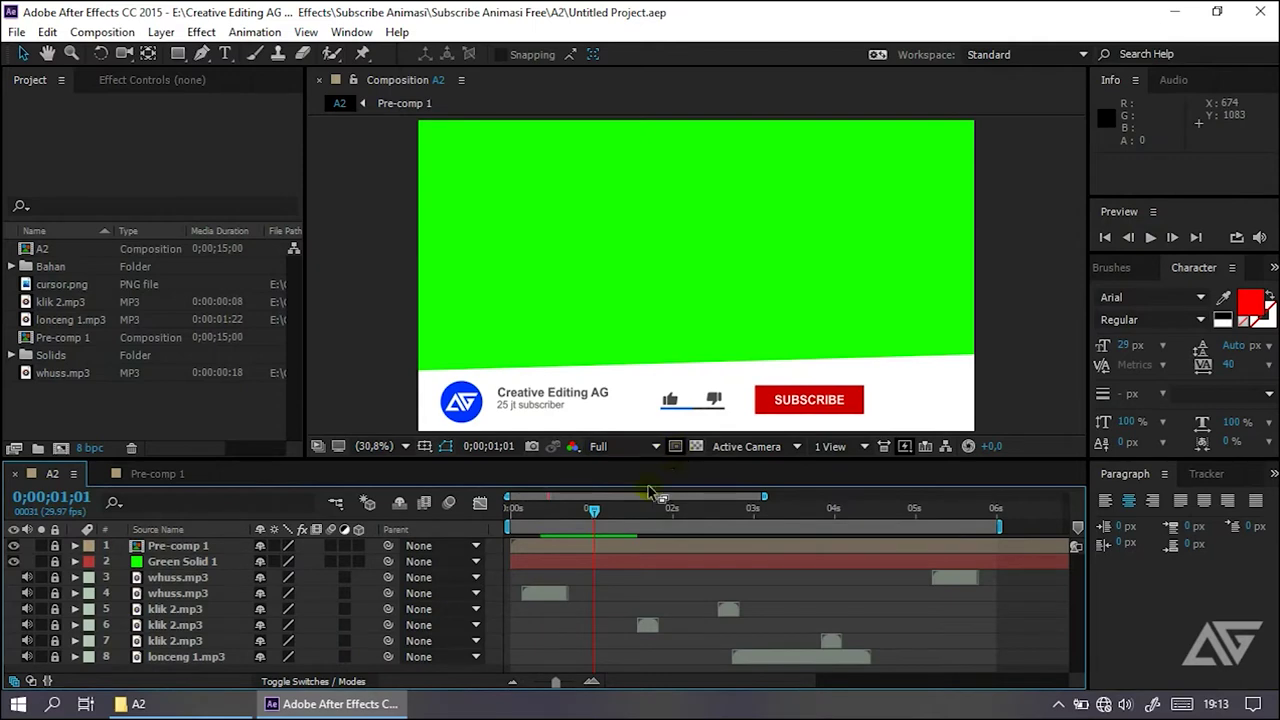
pyautogui.moveTo(782, 530); pyautogui.dragTo(813, 537)
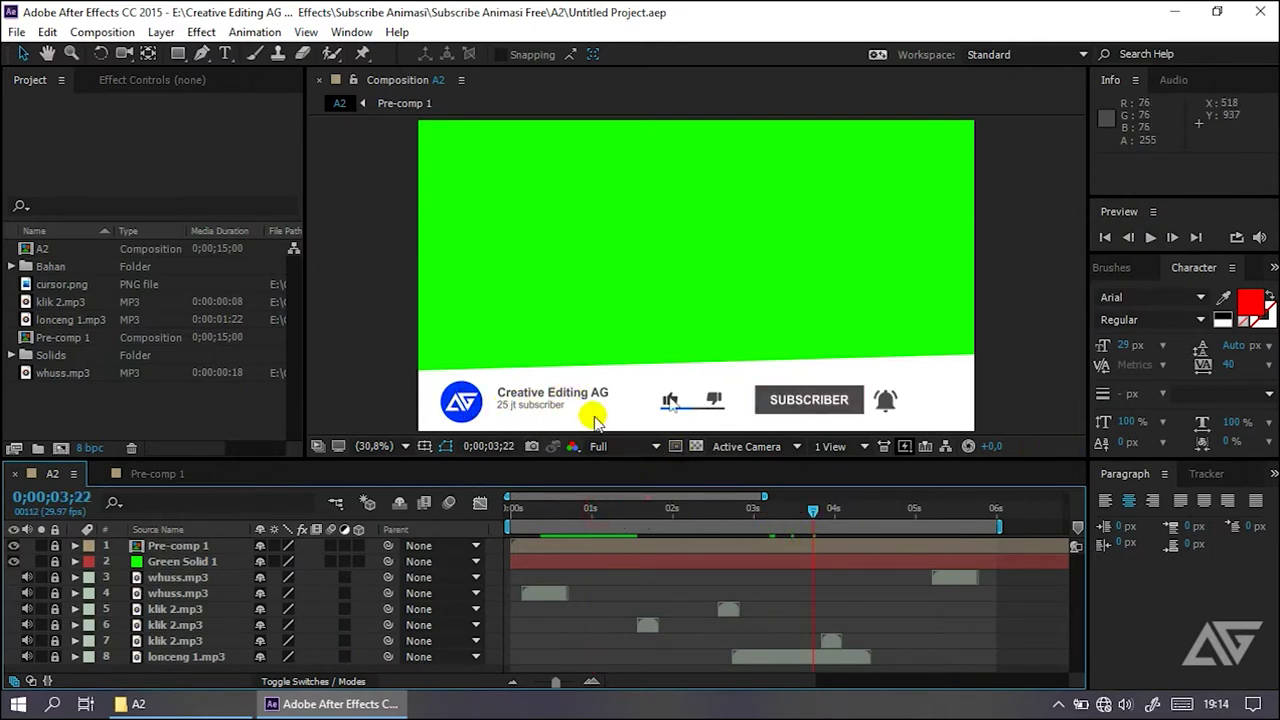
pyautogui.click(67, 257)
pyautogui.click(66, 254)
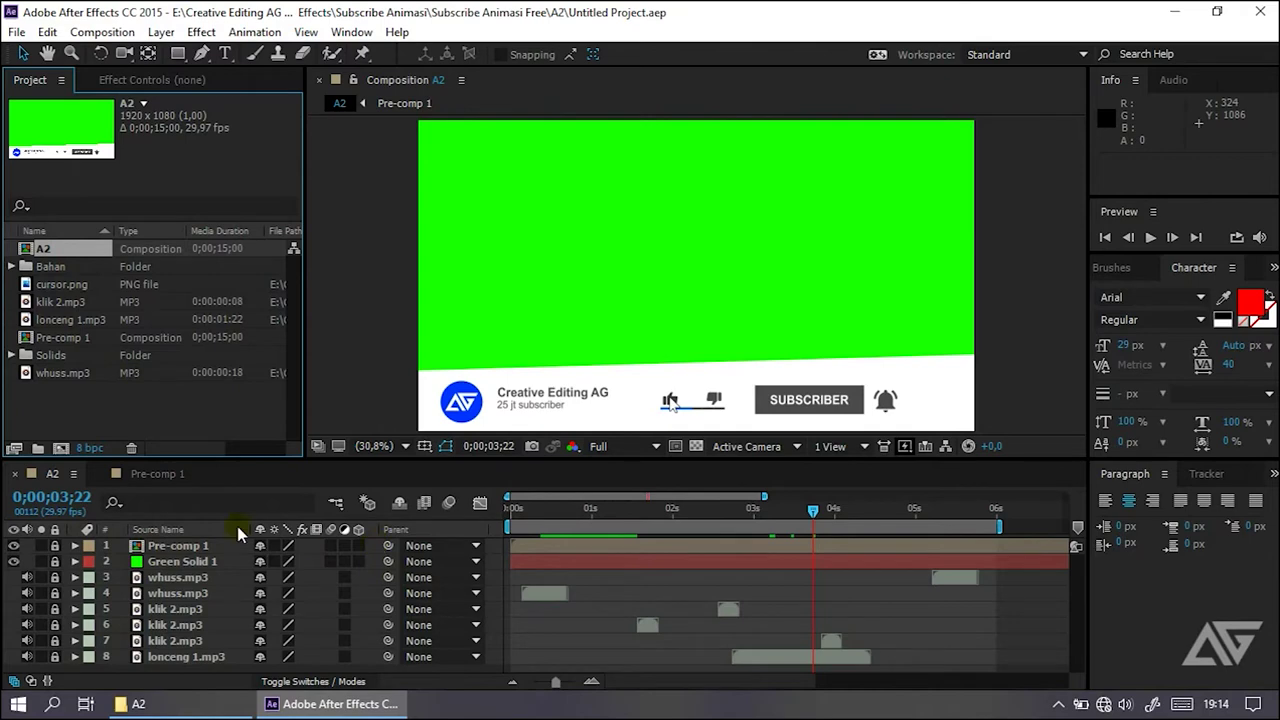
# Step: Return to the red SUBSCRIBE button frame in A2 and play the animation from there
pyautogui.click(157, 476)
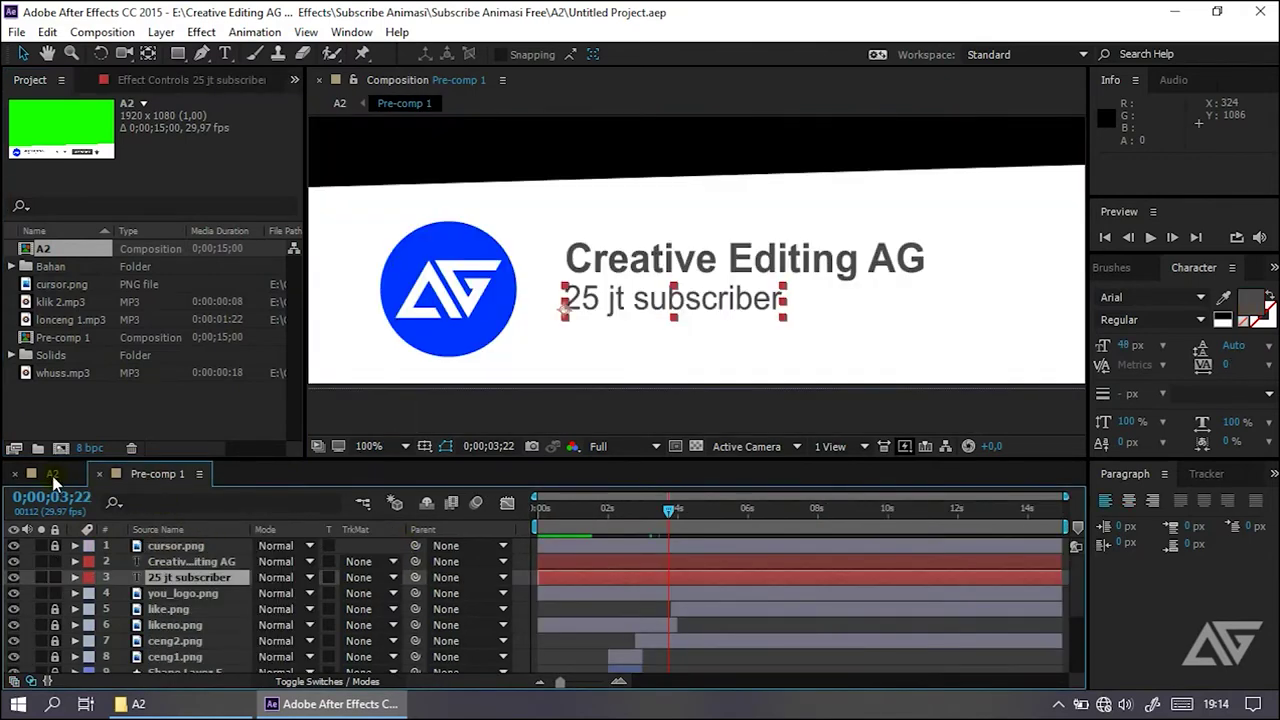
pyautogui.click(53, 475)
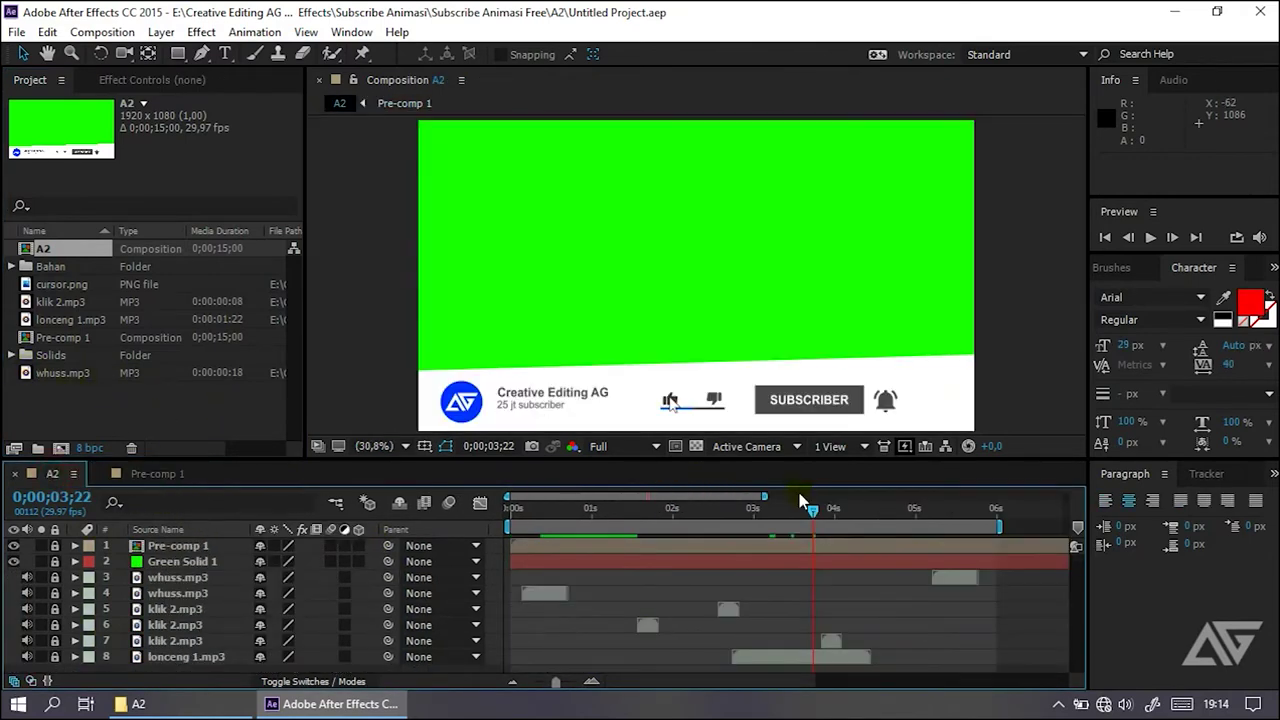
pyautogui.moveTo(810, 518); pyautogui.dragTo(643, 518)
pyautogui.click(60, 252)
pyautogui.click(677, 515)
pyautogui.press('space')
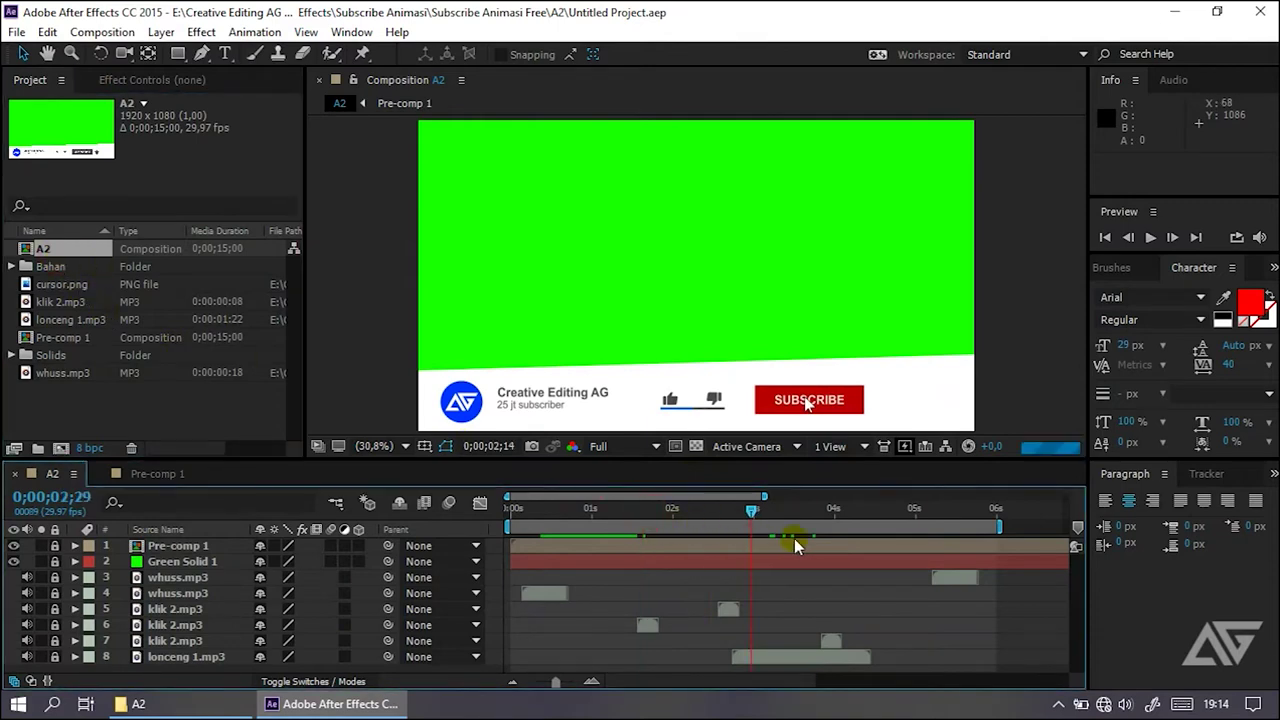
pyautogui.click(73, 255)
pyautogui.click(102, 32)
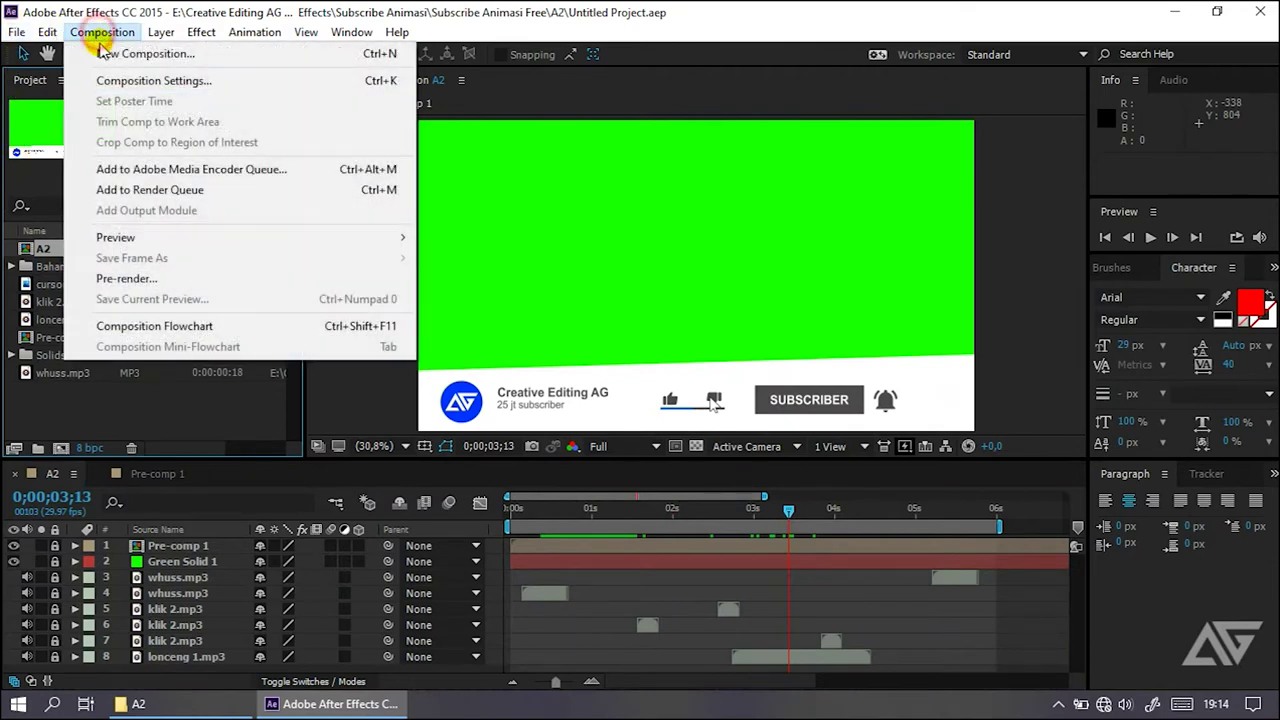
pyautogui.moveTo(17, 32)
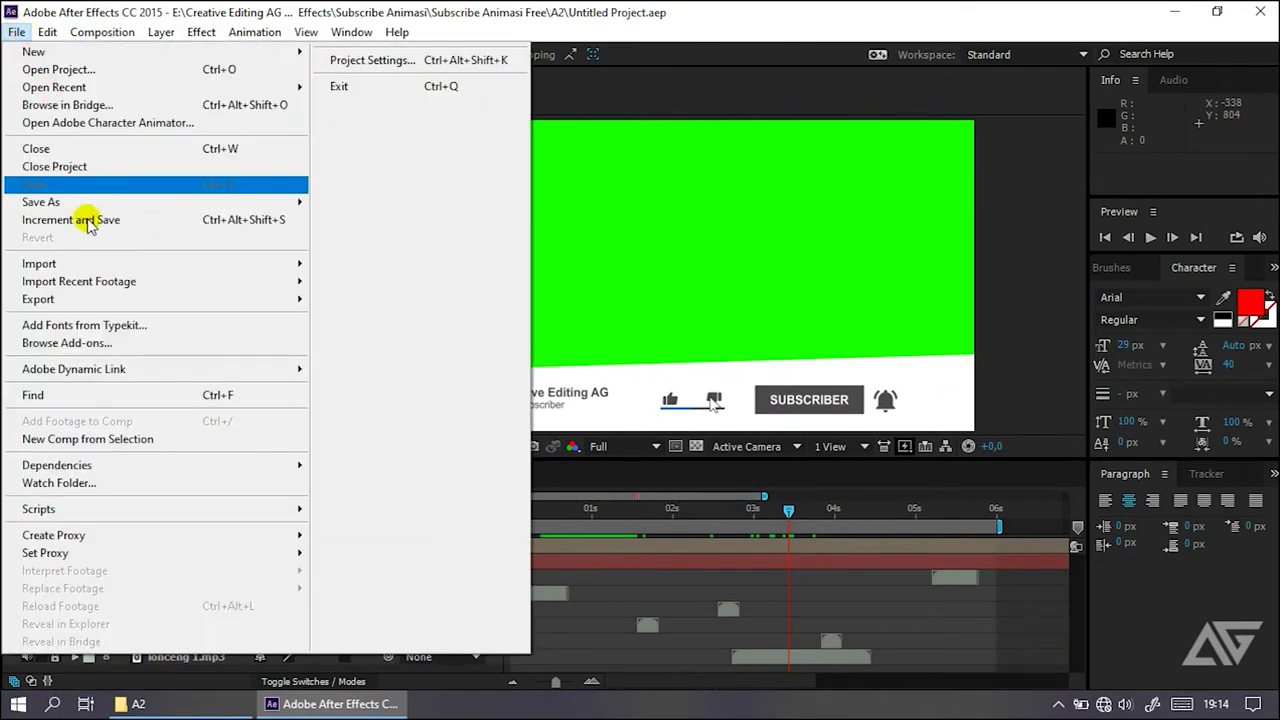
pyautogui.moveTo(234, 300)
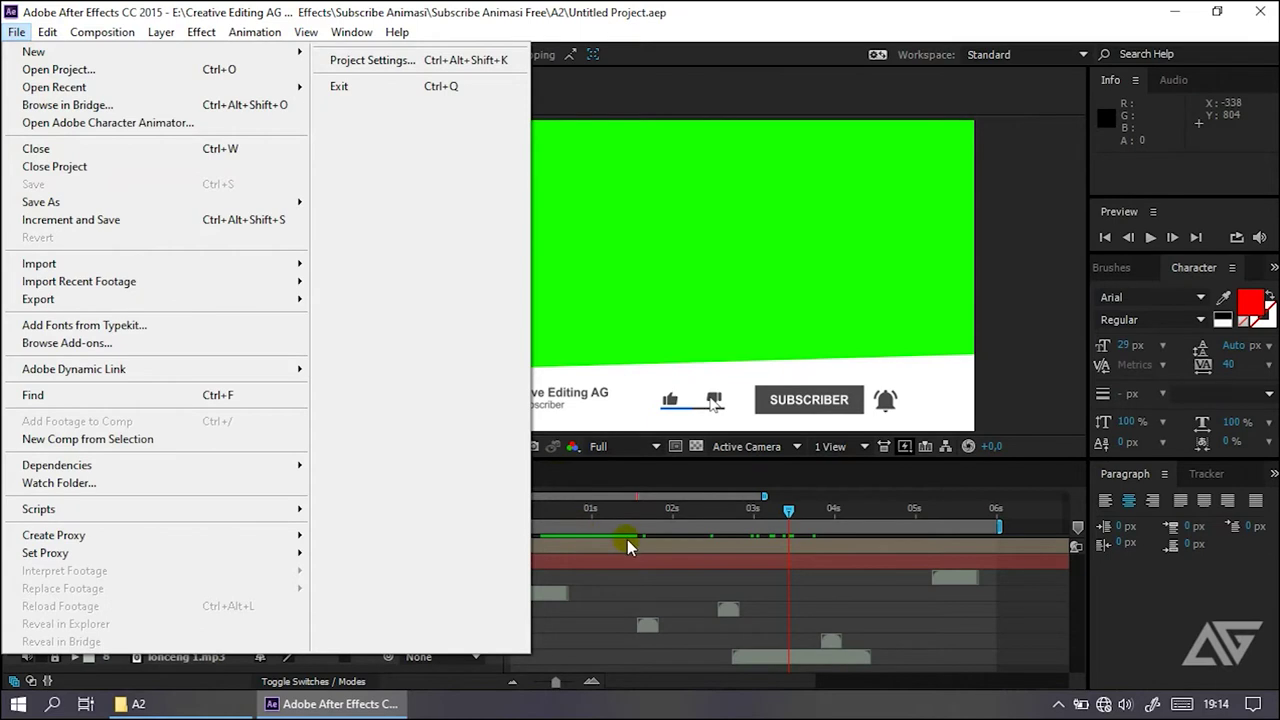
pyautogui.click(640, 568)
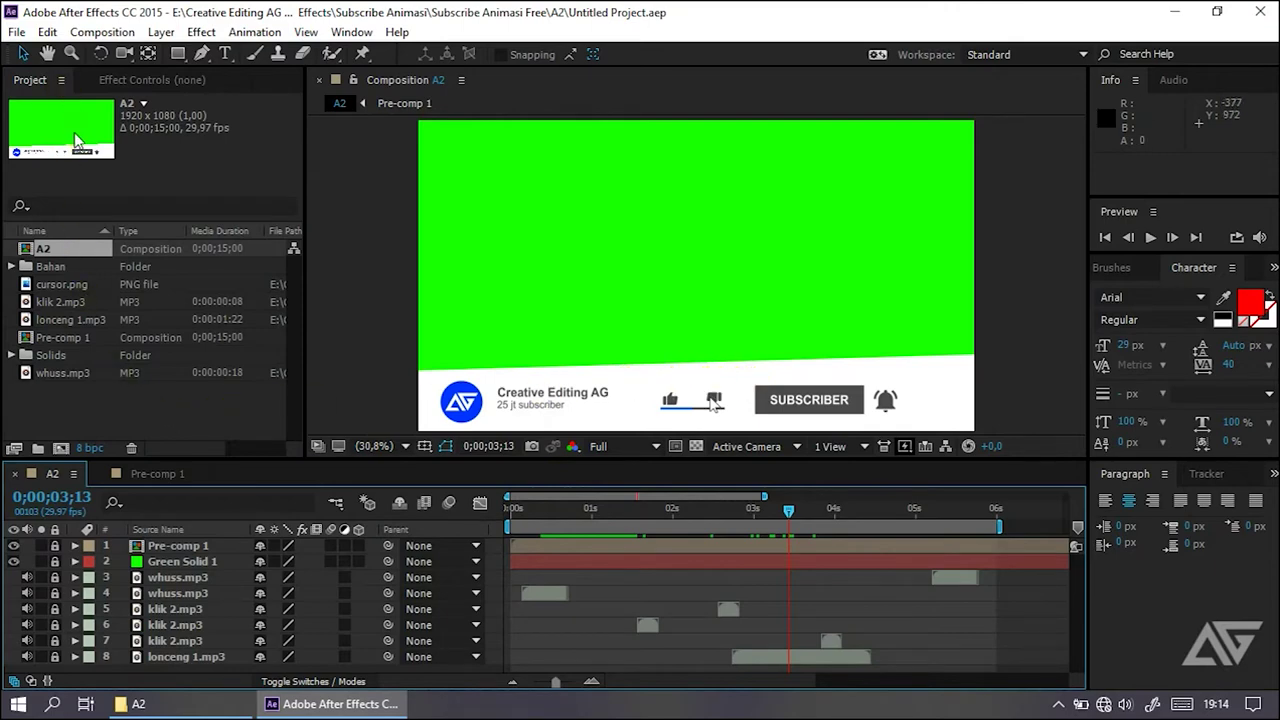
# Step: Quit After Effects, open the A3 folder and select its Untitled Project
pyautogui.hotkey('ctrl', 'q')
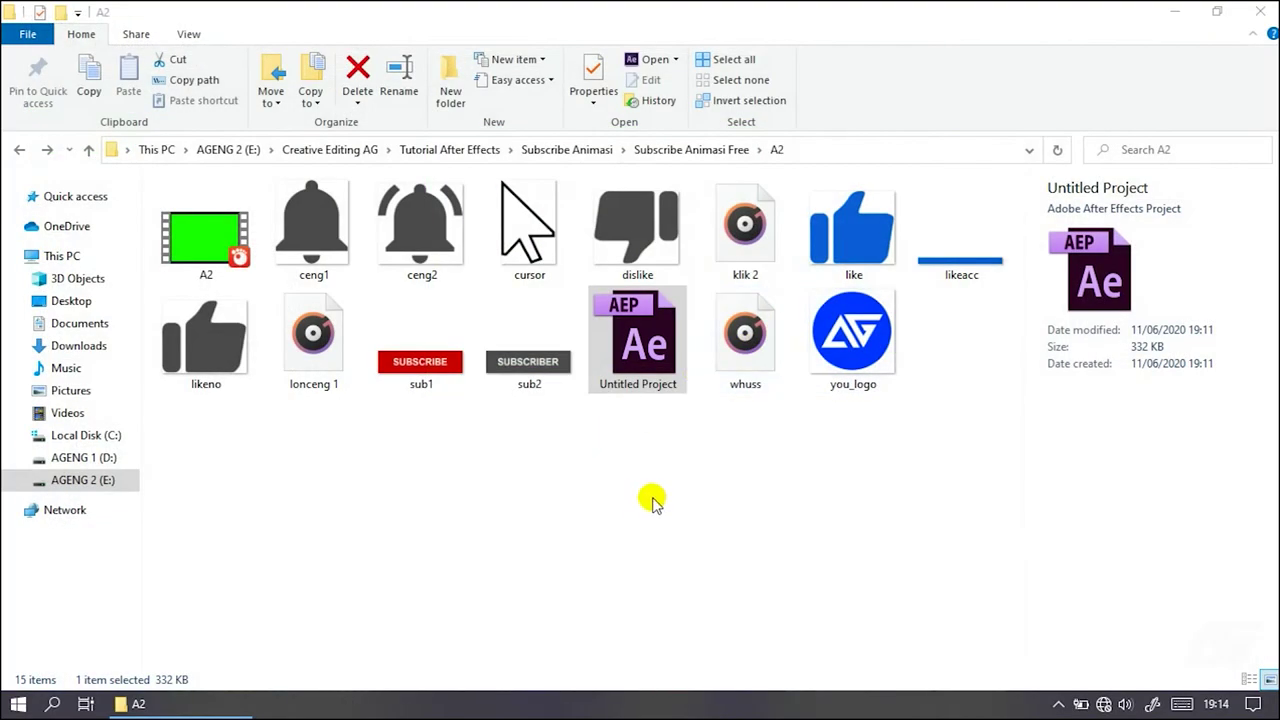
pyautogui.click(680, 150)
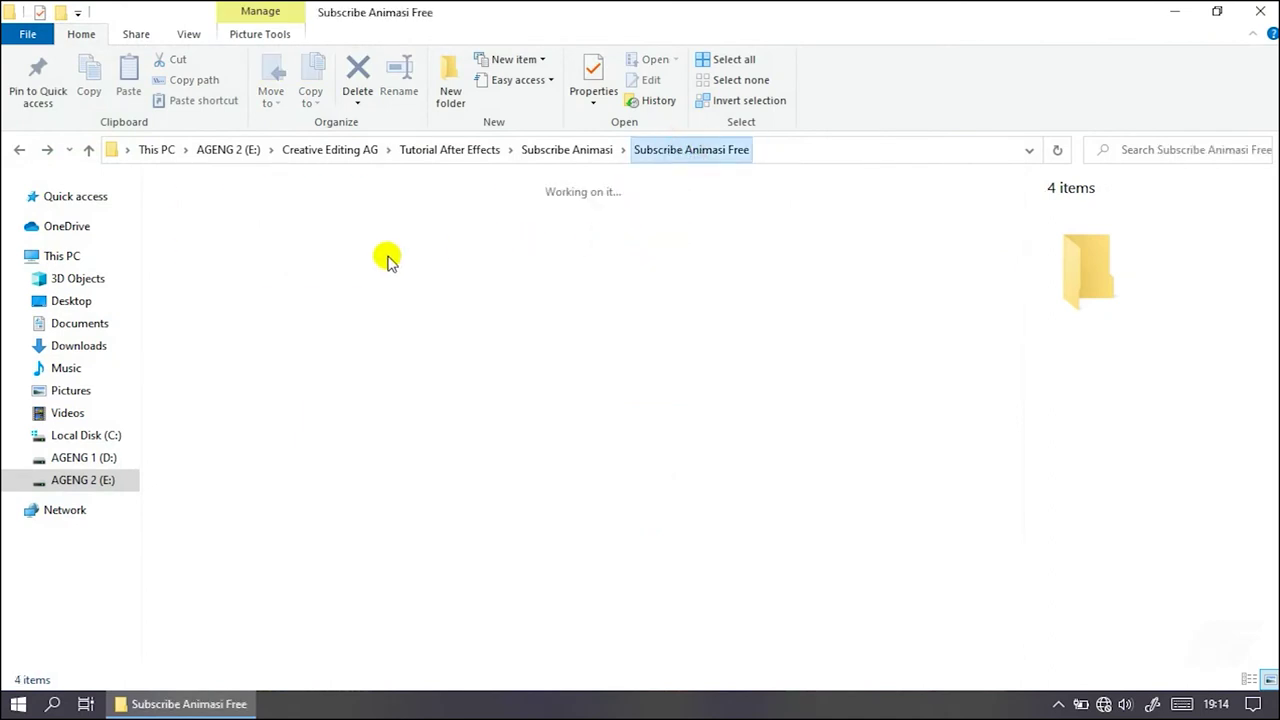
pyautogui.doubleClick(407, 257)
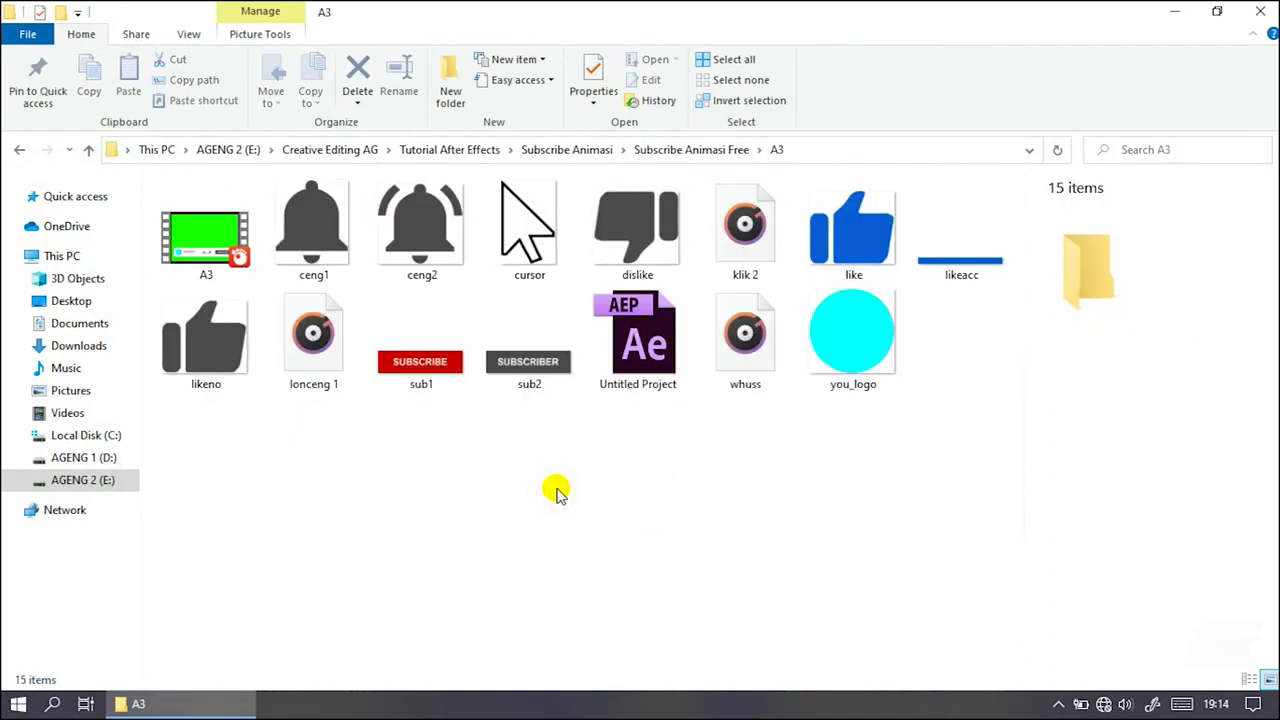
pyautogui.click(645, 347)
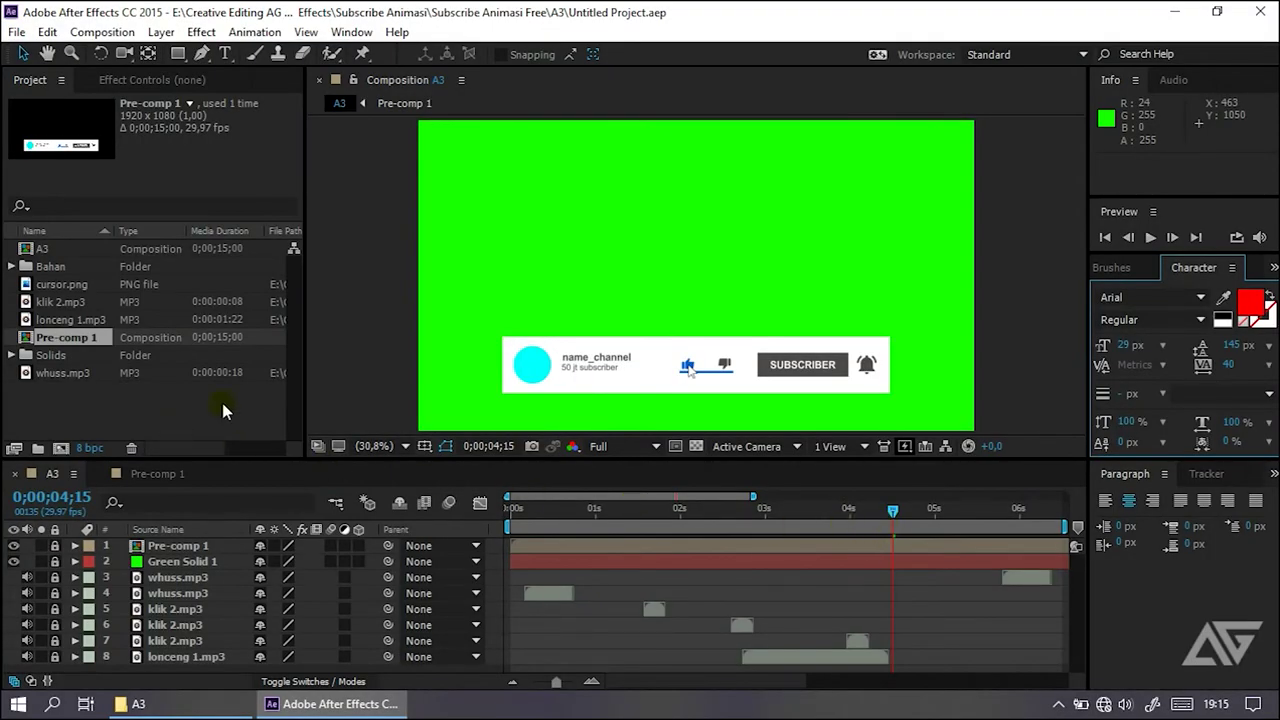
# Step: In Pre-comp 1, zoom in and centre the whole A3 subscribe bar
pyautogui.click(164, 476)
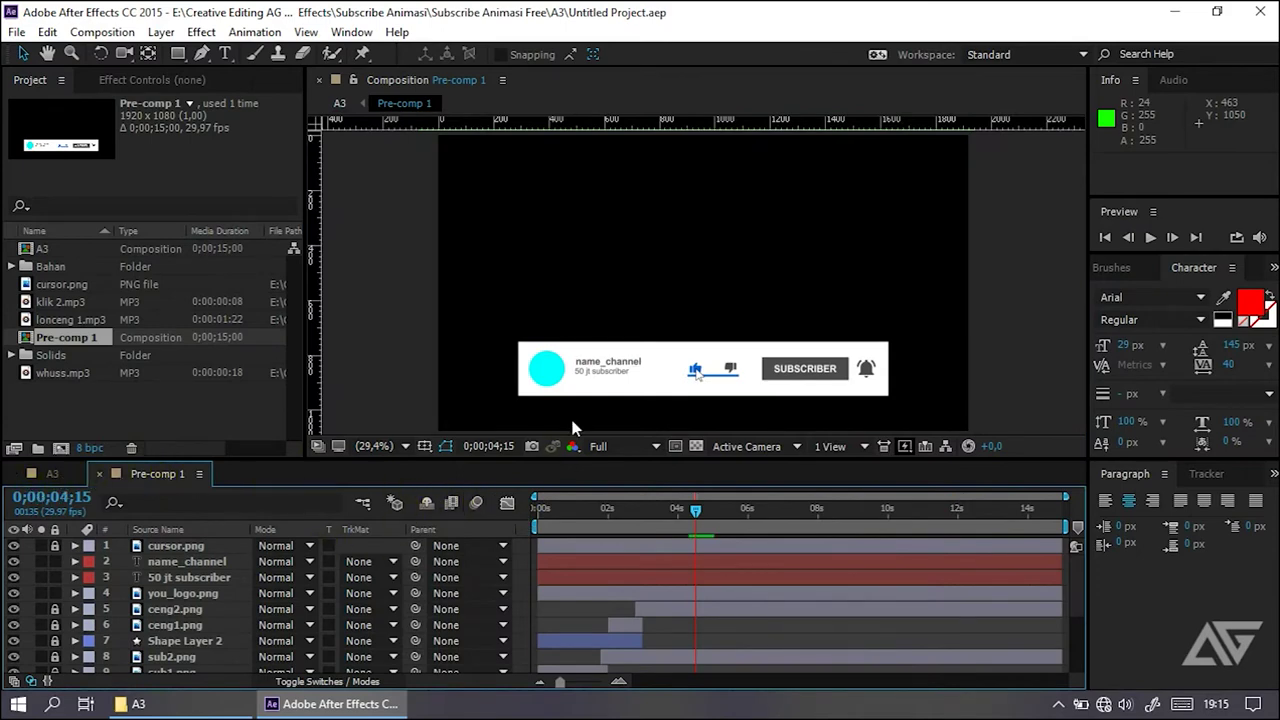
pyautogui.scroll(4, 572, 427)
pyautogui.moveTo(523, 400); pyautogui.dragTo(671, 243)
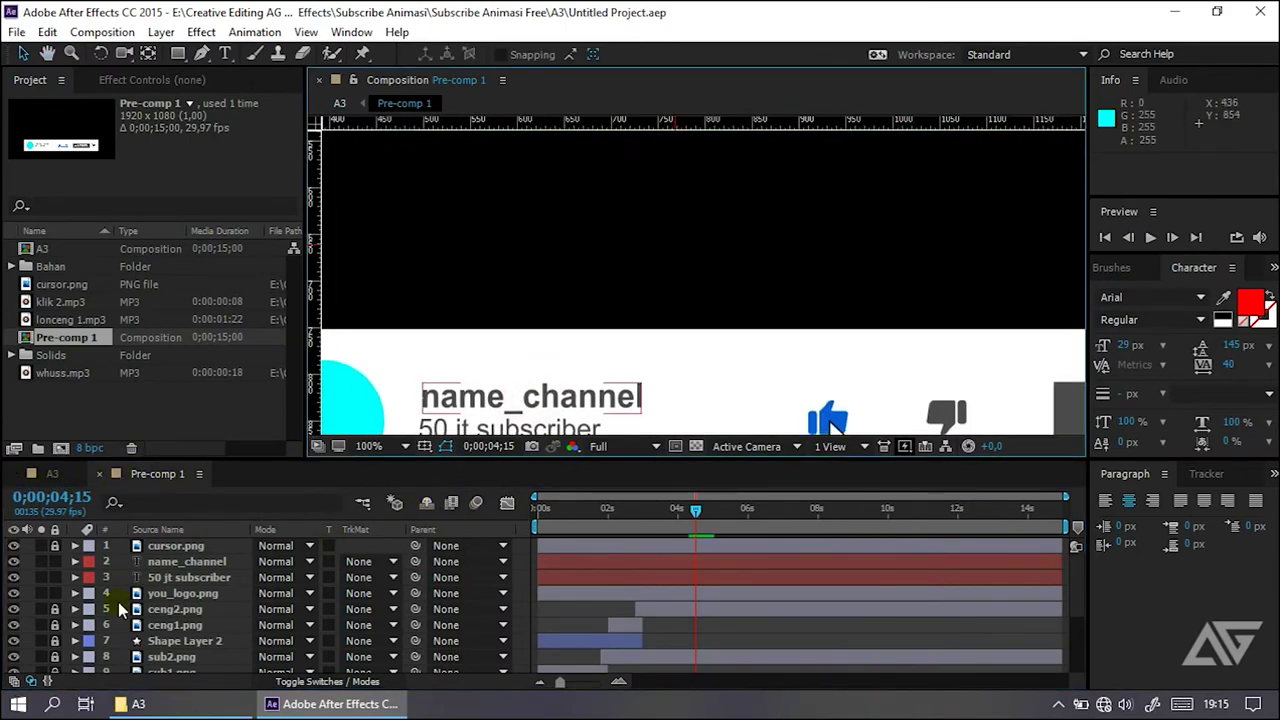
pyautogui.moveTo(500, 343); pyautogui.dragTo(698, 213)
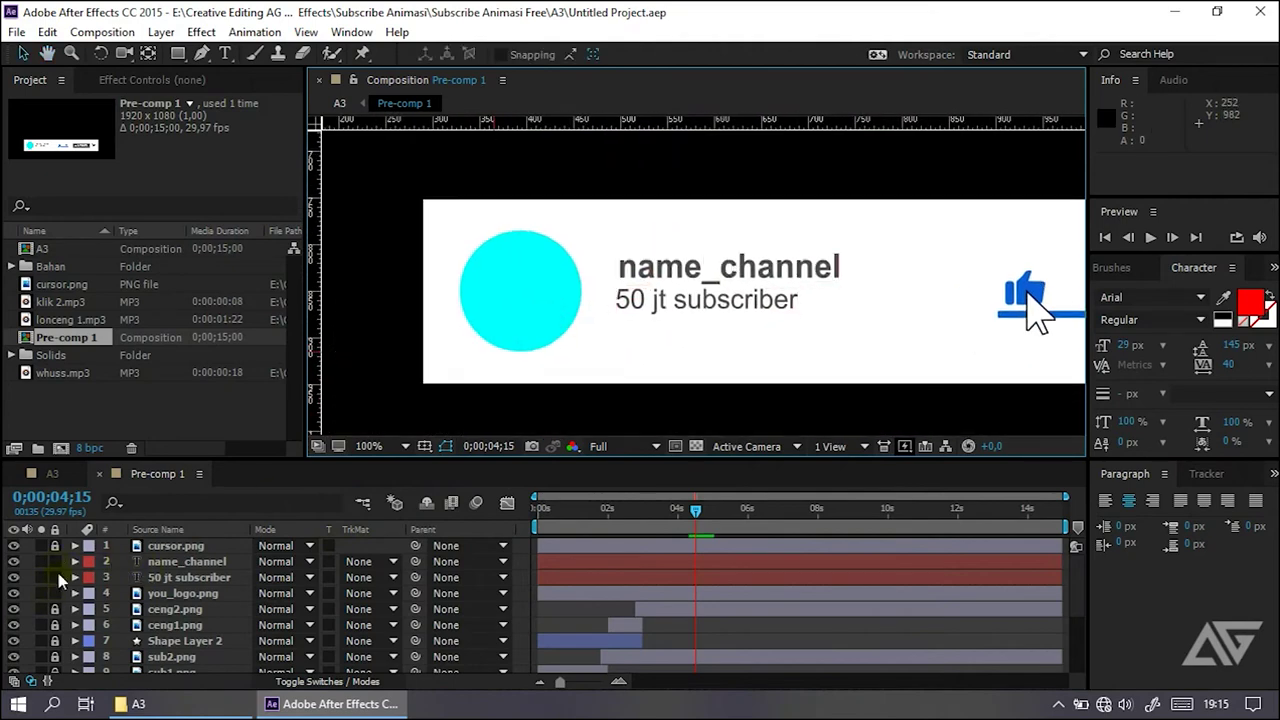
# Step: Inspect the subscriber, name_channel and you_logo.png layers, view the A3 composition, then close After Effects
pyautogui.click(192, 580)
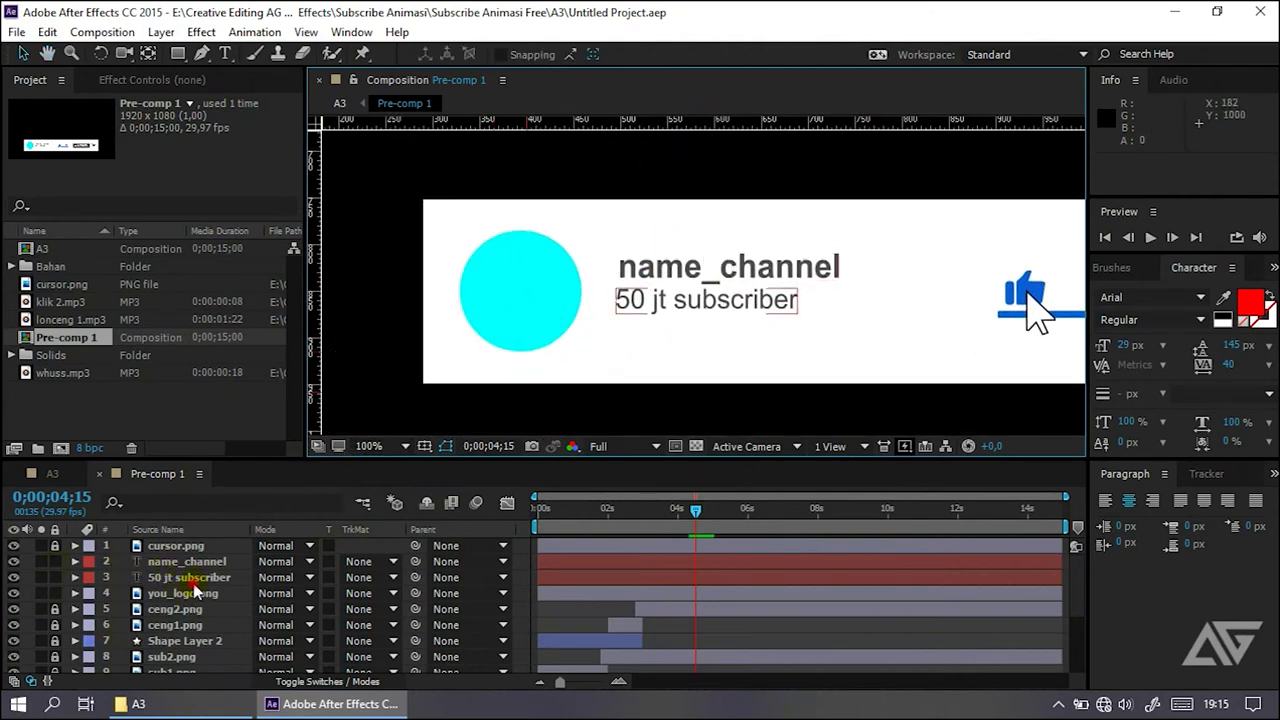
pyautogui.click(187, 562)
pyautogui.click(183, 594)
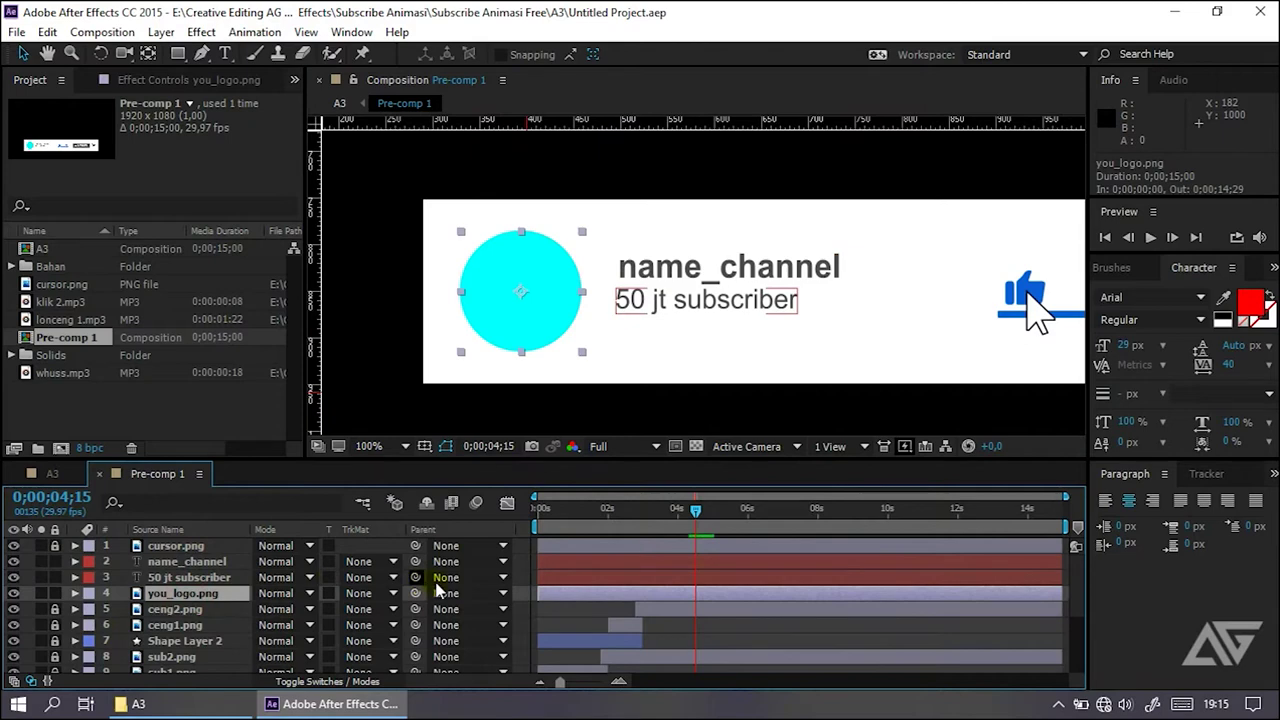
pyautogui.hotkey('ctrl', 'shift', 'a')
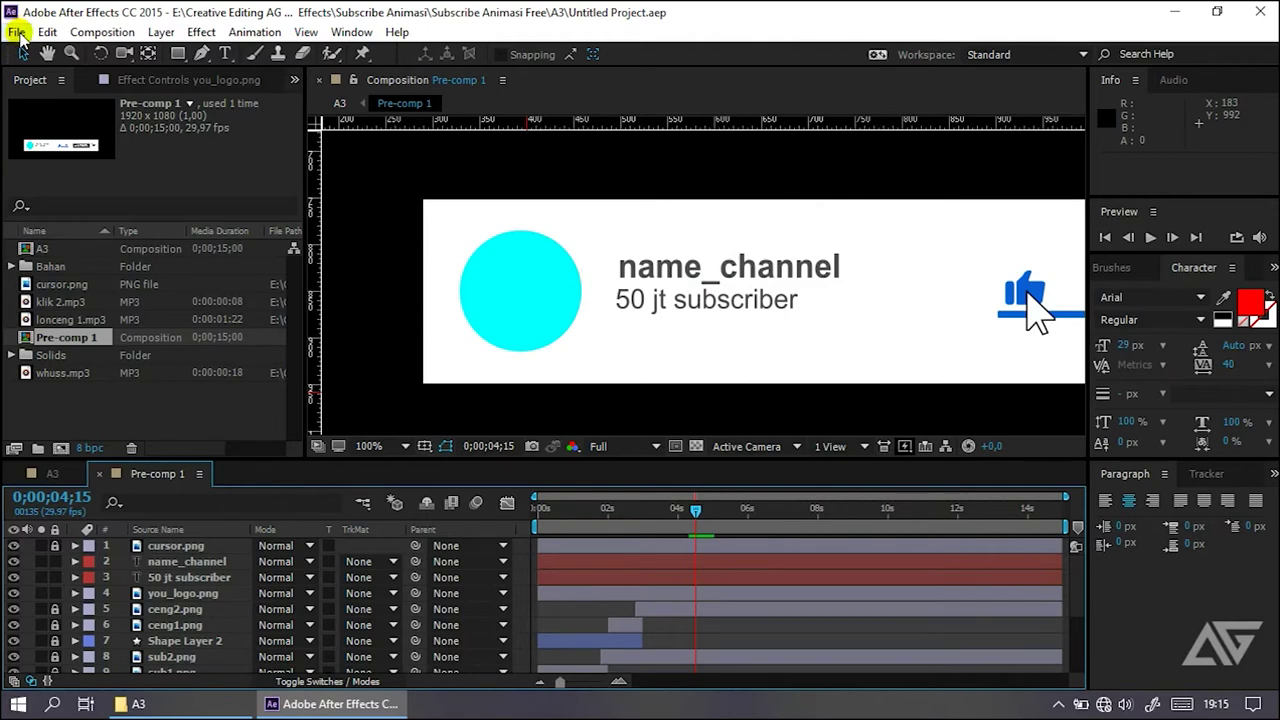
pyautogui.click(98, 338)
pyautogui.click(70, 478)
pyautogui.click(58, 251)
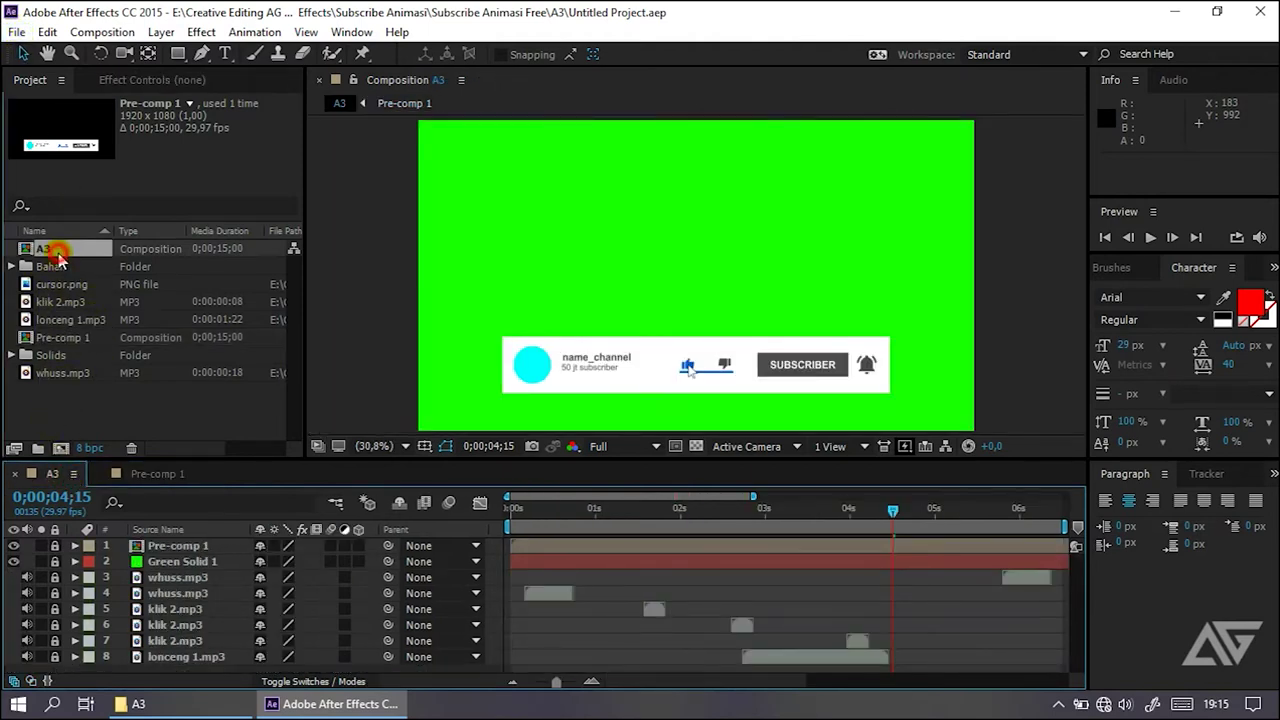
pyautogui.click(1260, 12)
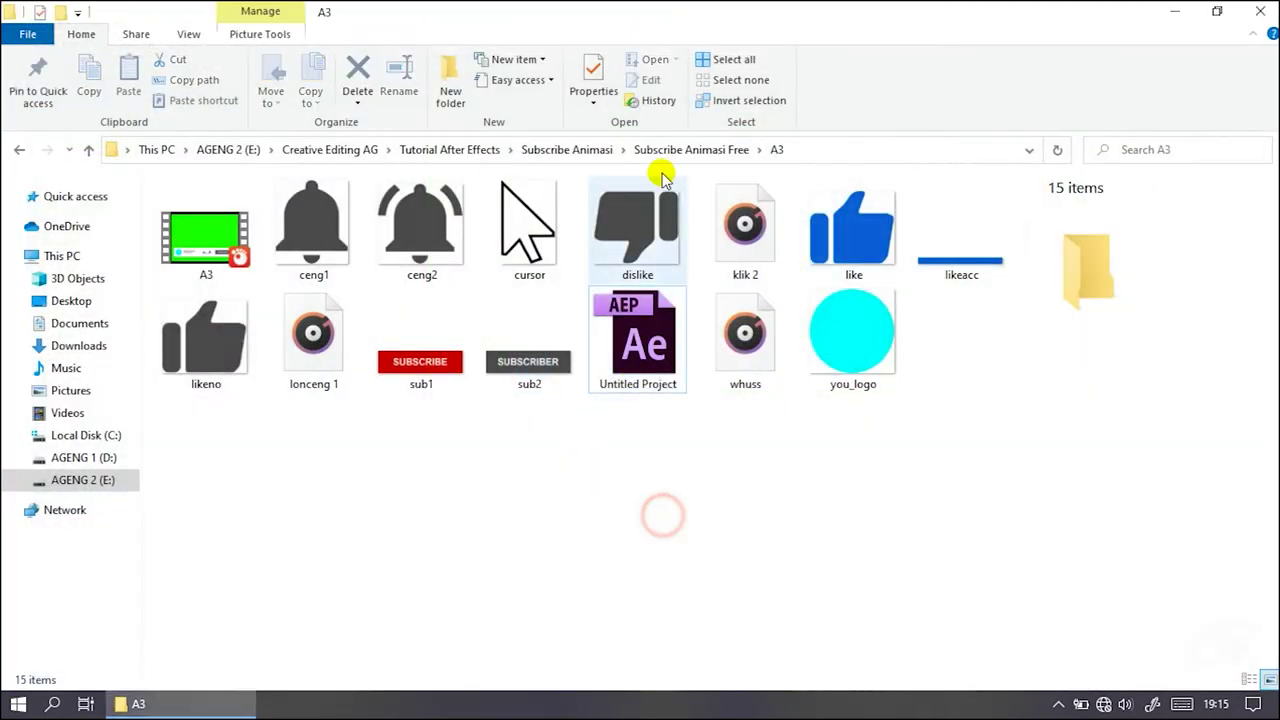
# Step: Open Tanda SS Free.aep from the Sosmed Free folder in After Effects and show the FB final composition
pyautogui.click(685, 149)
pyautogui.click(530, 262)
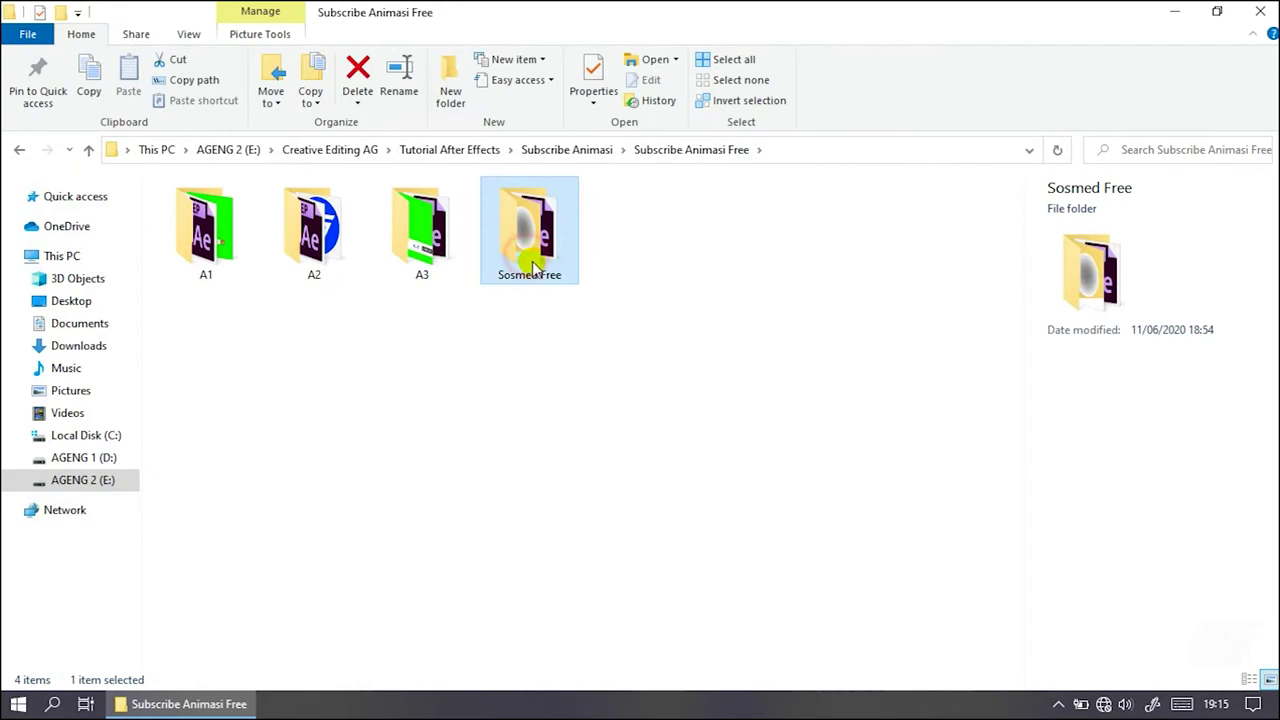
pyautogui.doubleClick(551, 268)
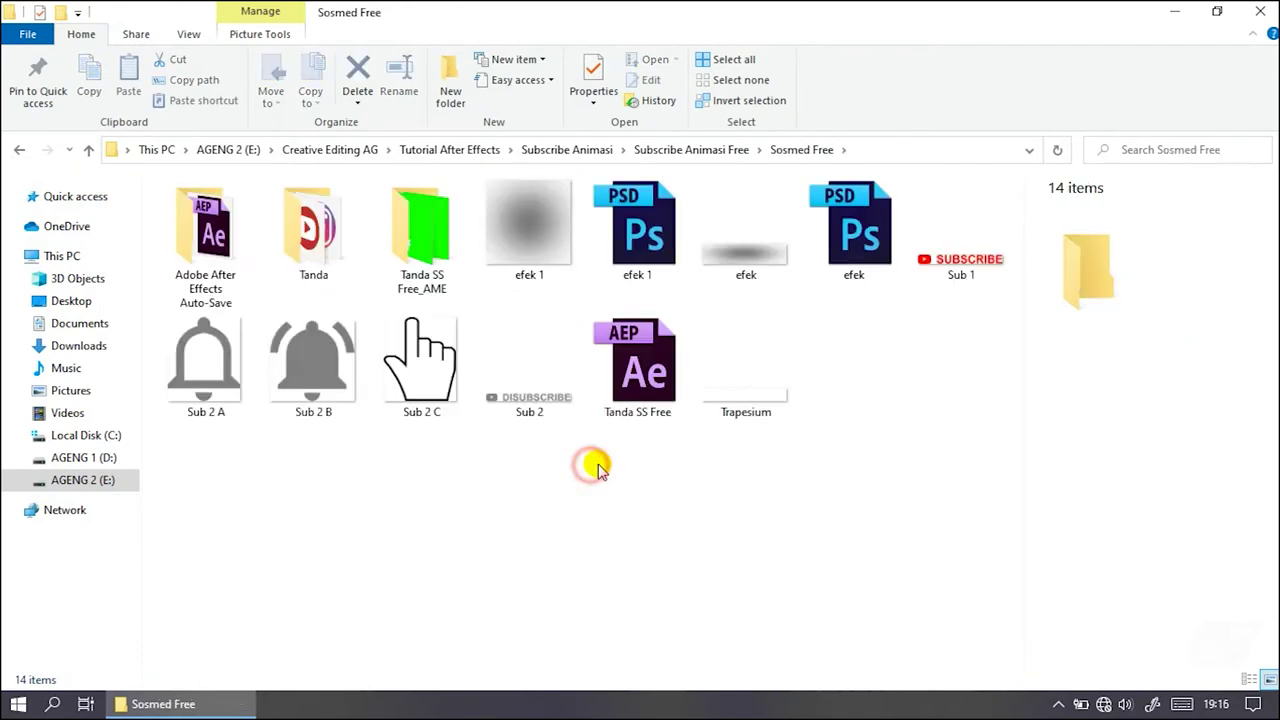
pyautogui.click(641, 386)
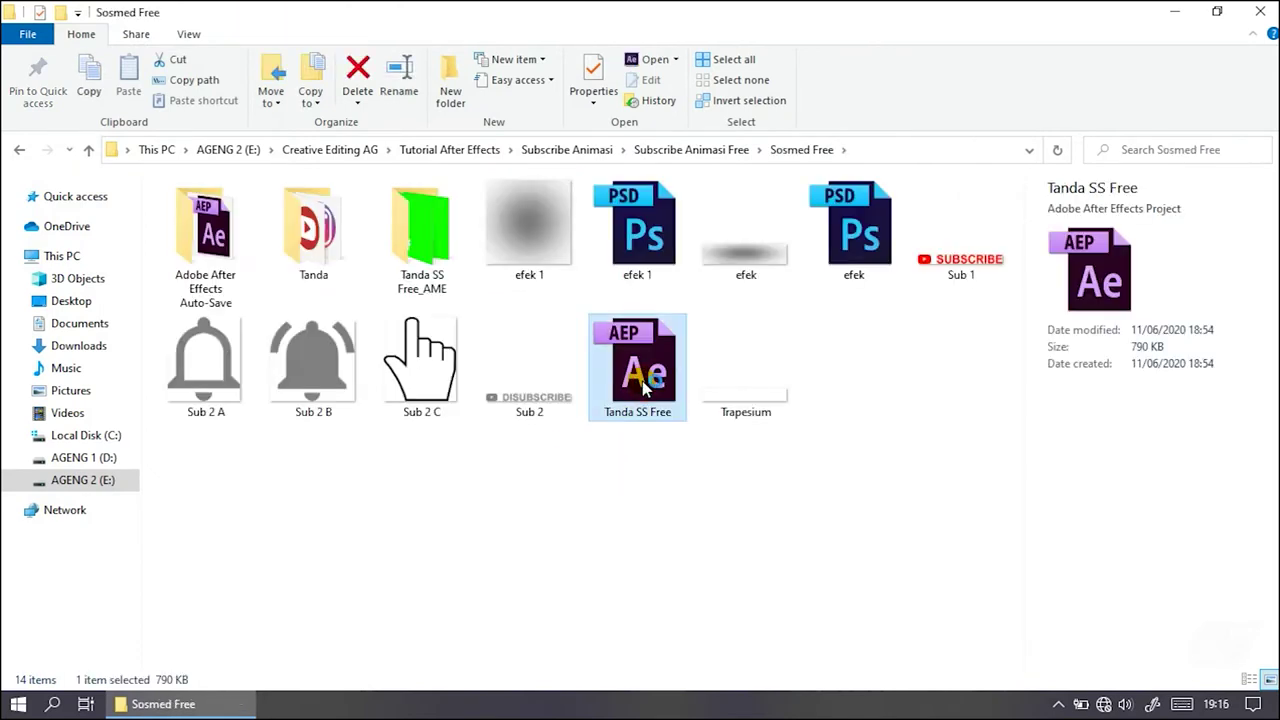
pyautogui.doubleClick(643, 388)
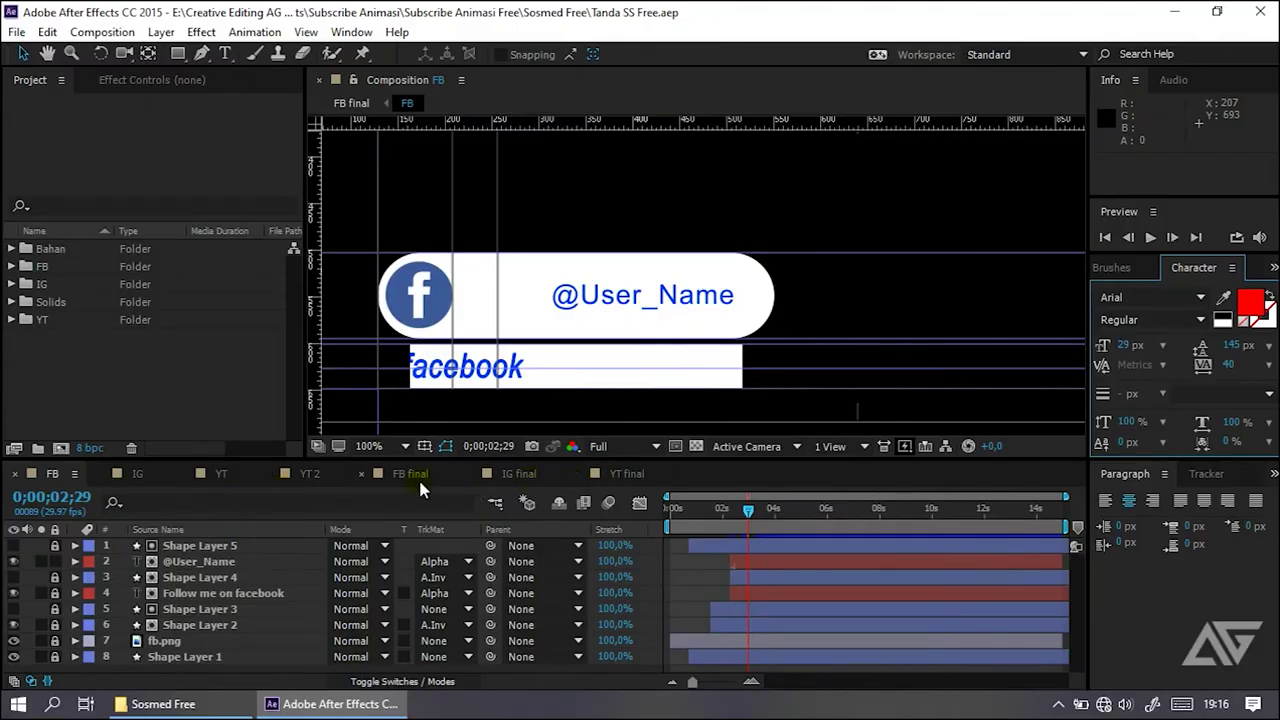
pyautogui.click(415, 474)
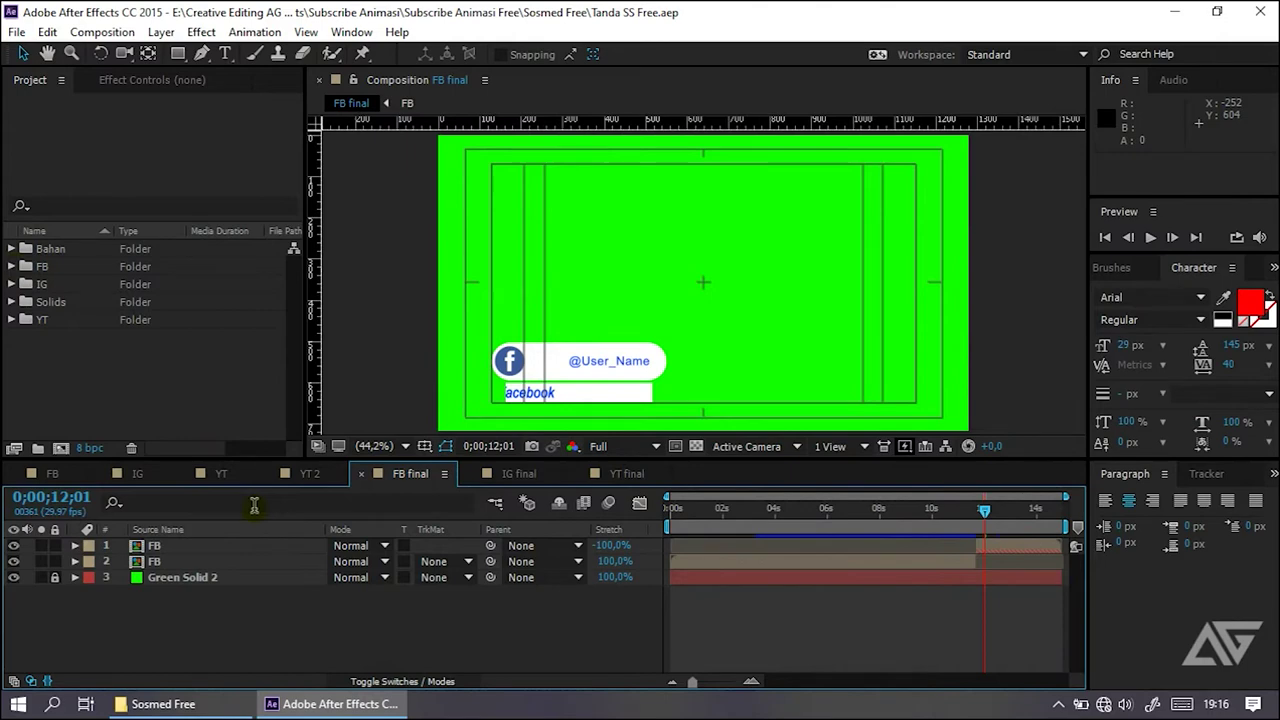
pyautogui.click(52, 474)
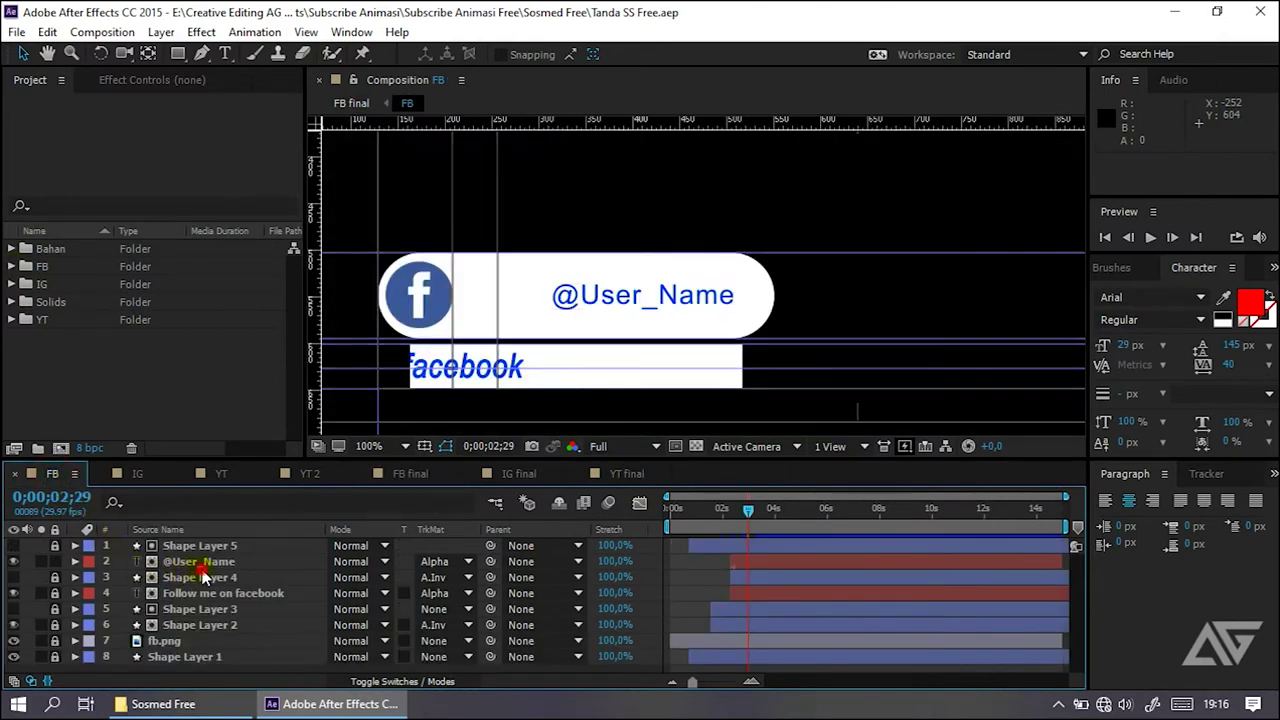
pyautogui.click(200, 562)
pyautogui.moveTo(750, 520); pyautogui.dragTo(793, 513)
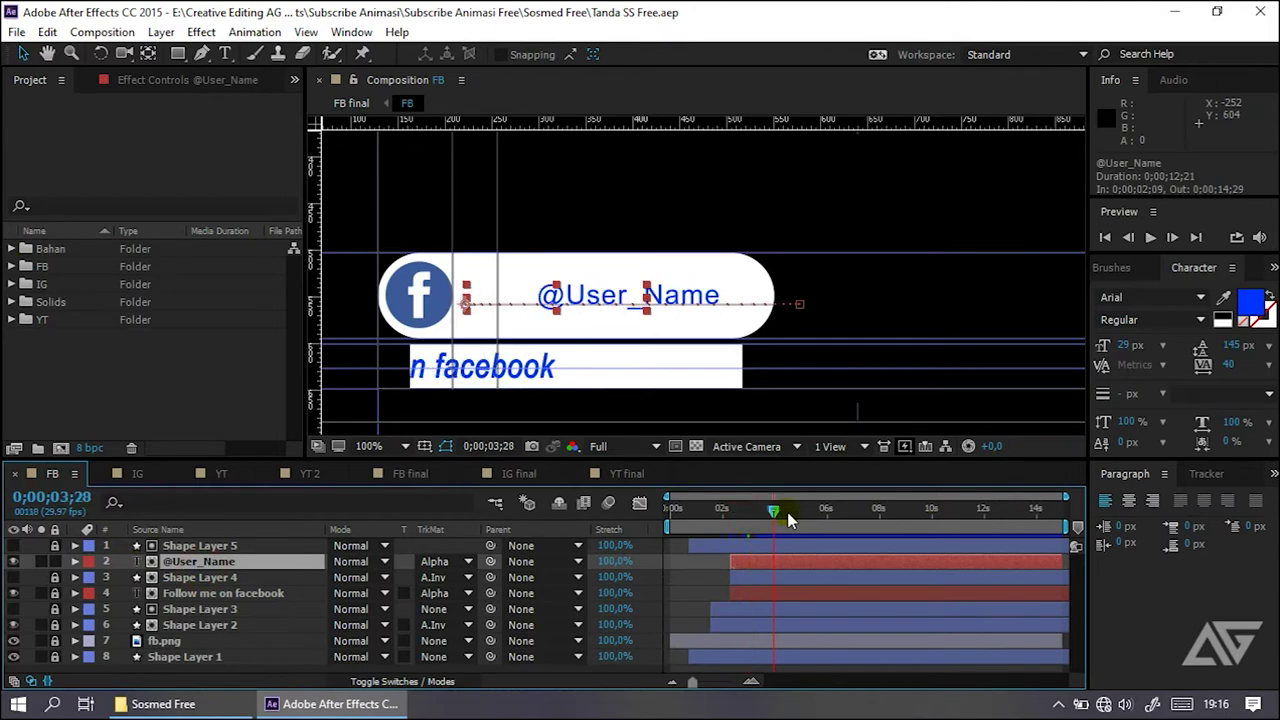
pyautogui.doubleClick(589, 308)
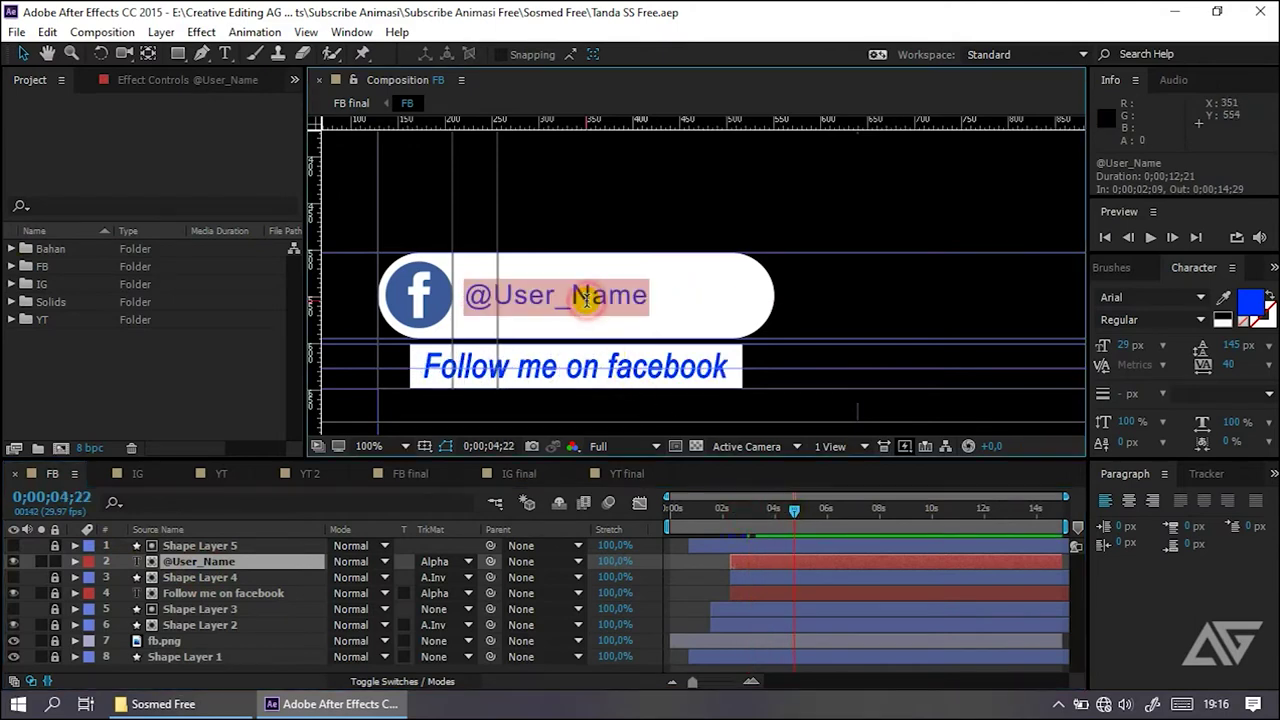
pyautogui.press('Left')
pyautogui.hotkey('shift', 'Right')
pyautogui.hotkey('shift', 'Right')
pyautogui.hotkey('shift', 'Right')
pyautogui.hotkey('shift', 'Right')
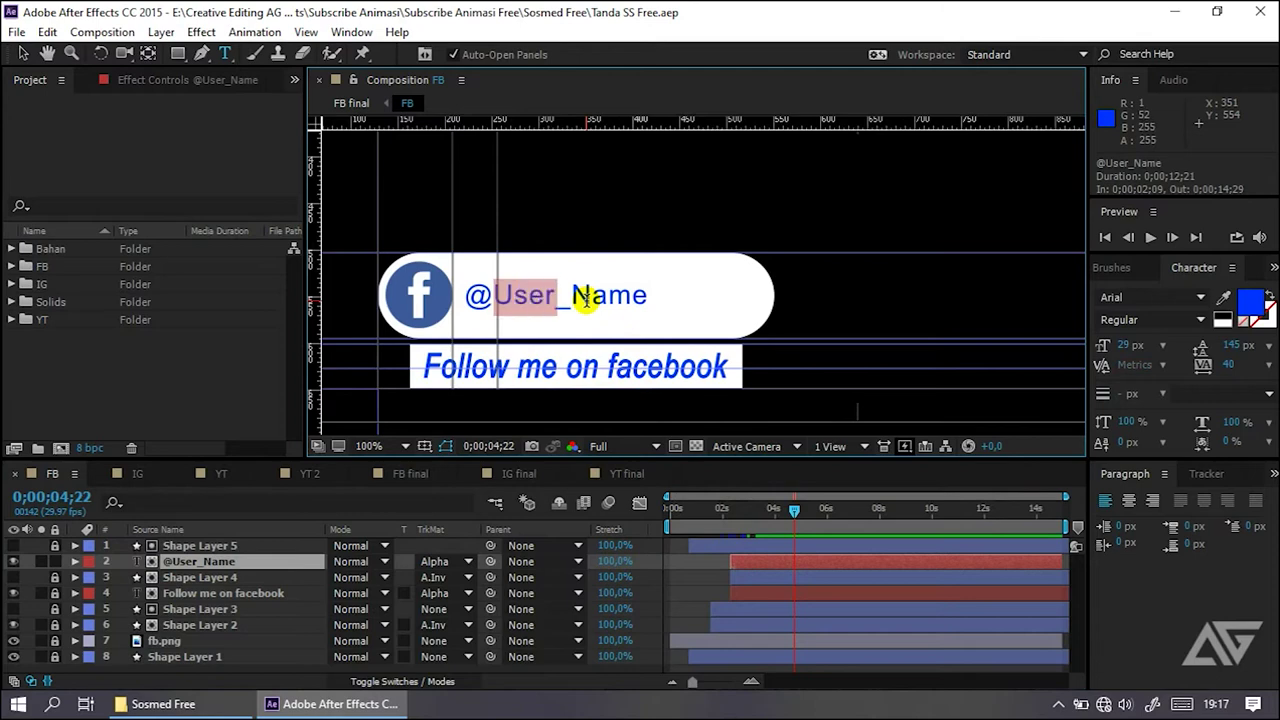
pyautogui.hotkey('shift', 'Right')
pyautogui.hotkey('shift', 'Right')
pyautogui.hotkey('shift', 'Right')
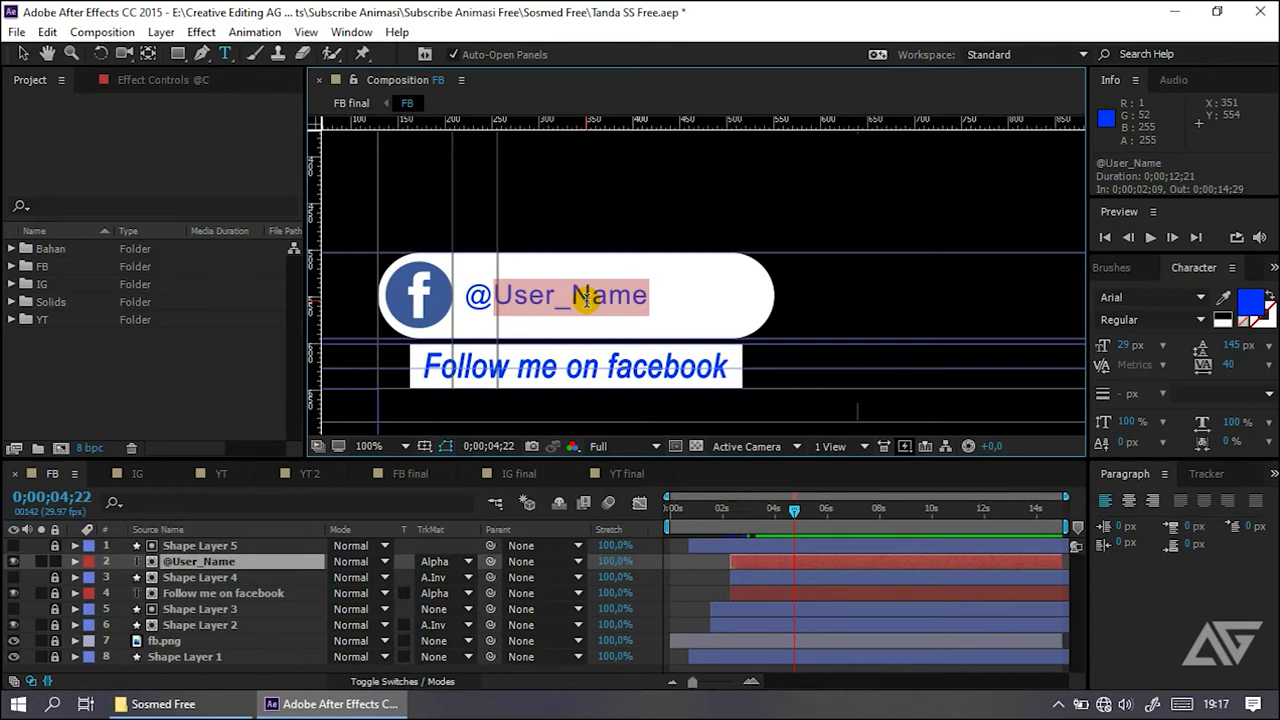
pyautogui.write('C')
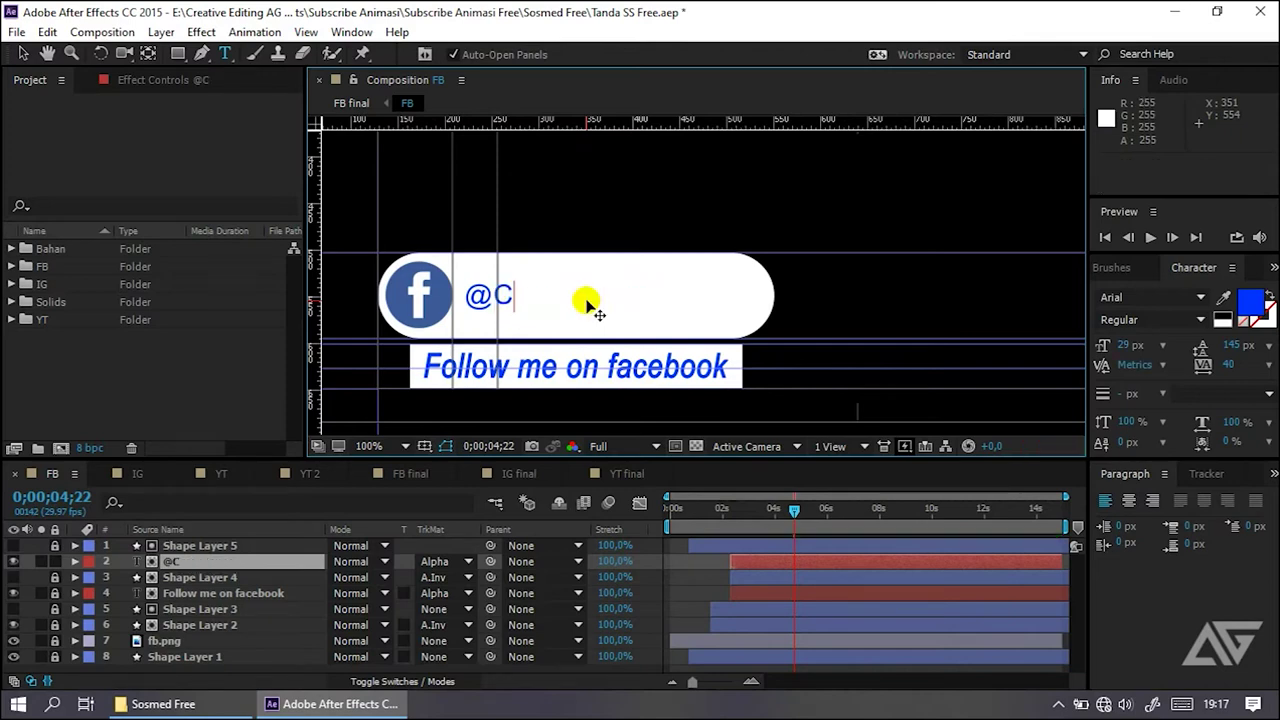
pyautogui.press('BackSpace')
pyautogui.press('BackSpace')
pyautogui.write('r')
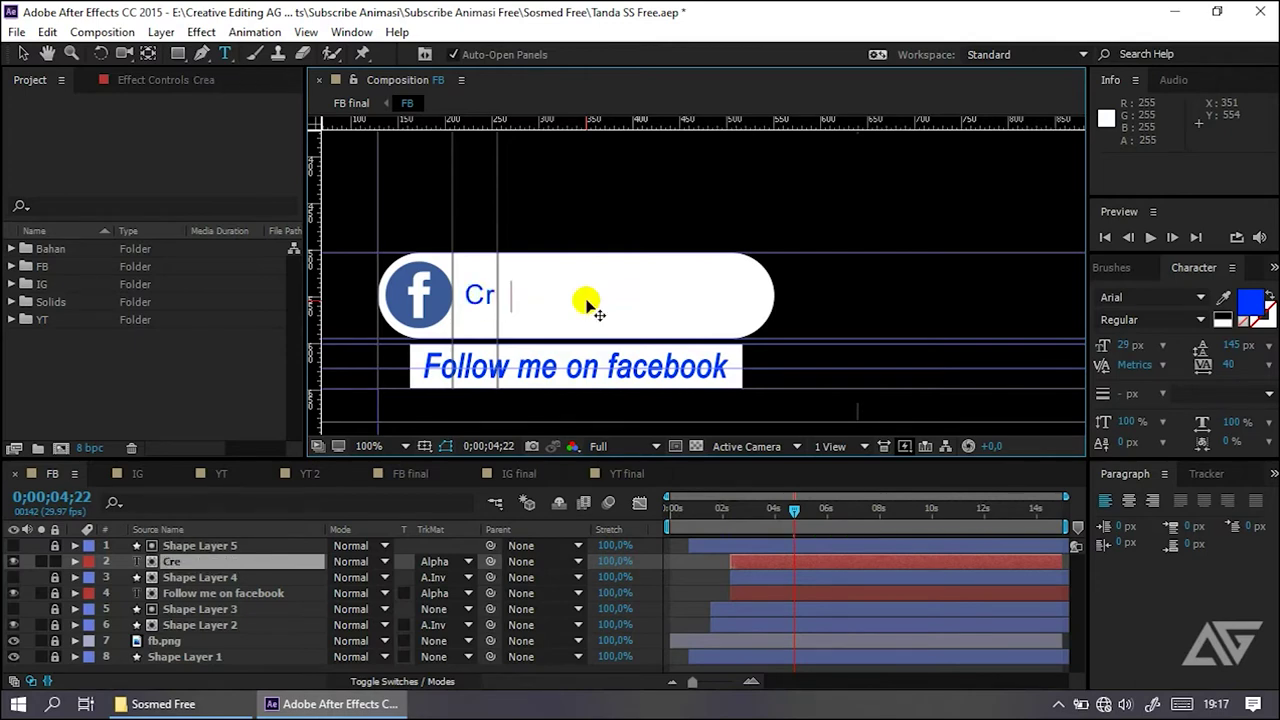
pyautogui.write('eative E')
pyautogui.write('diting AG')
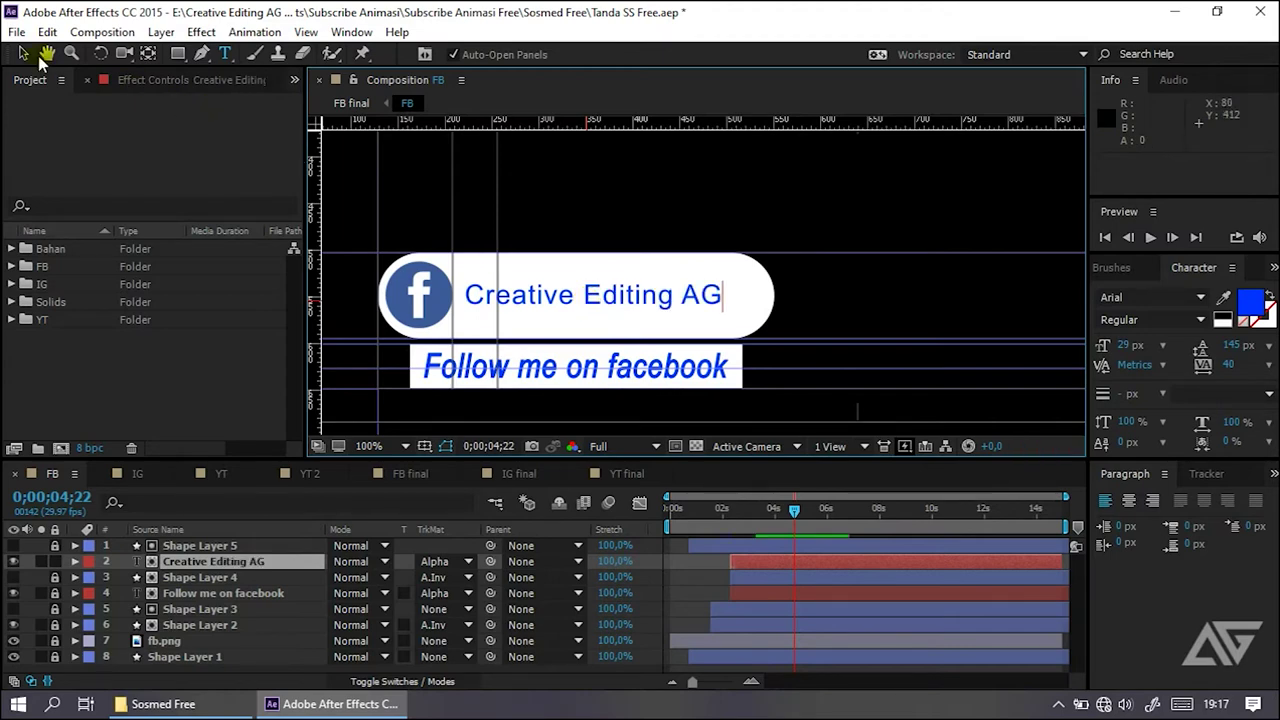
pyautogui.click(23, 54)
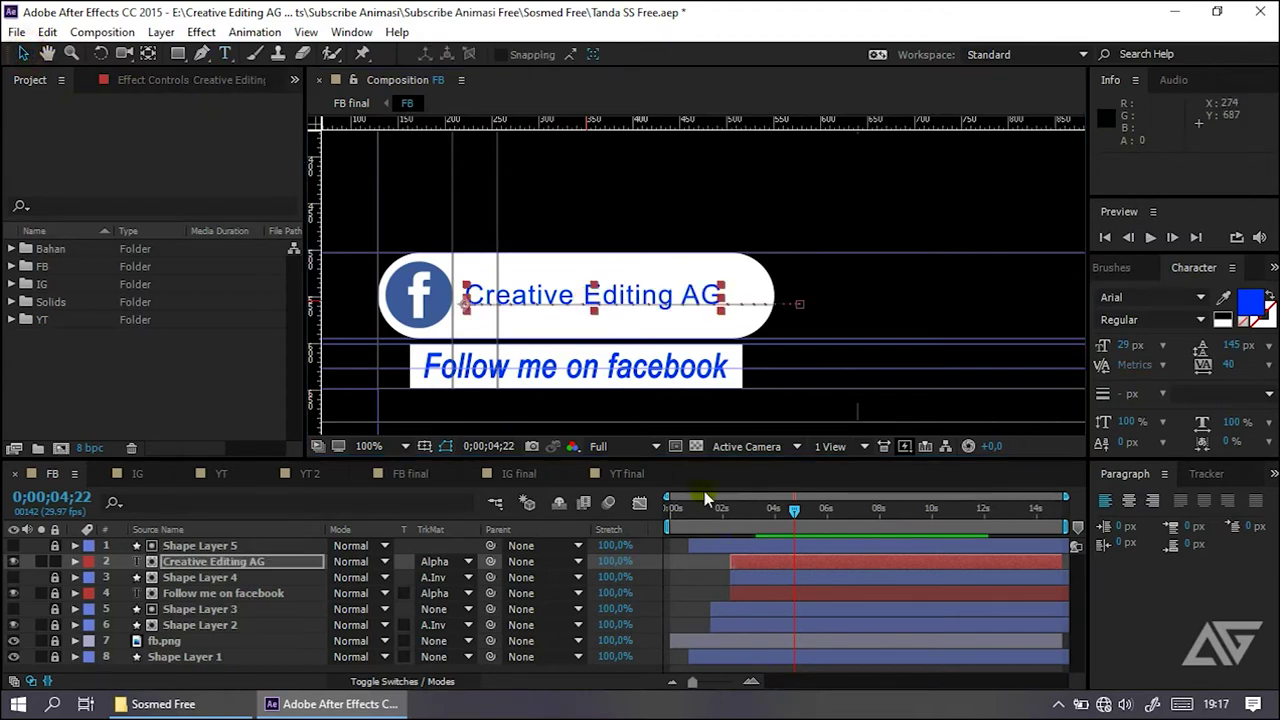
# Step: Scrub back to replay the new name animation, then switch to the IG composition
pyautogui.click(240, 561)
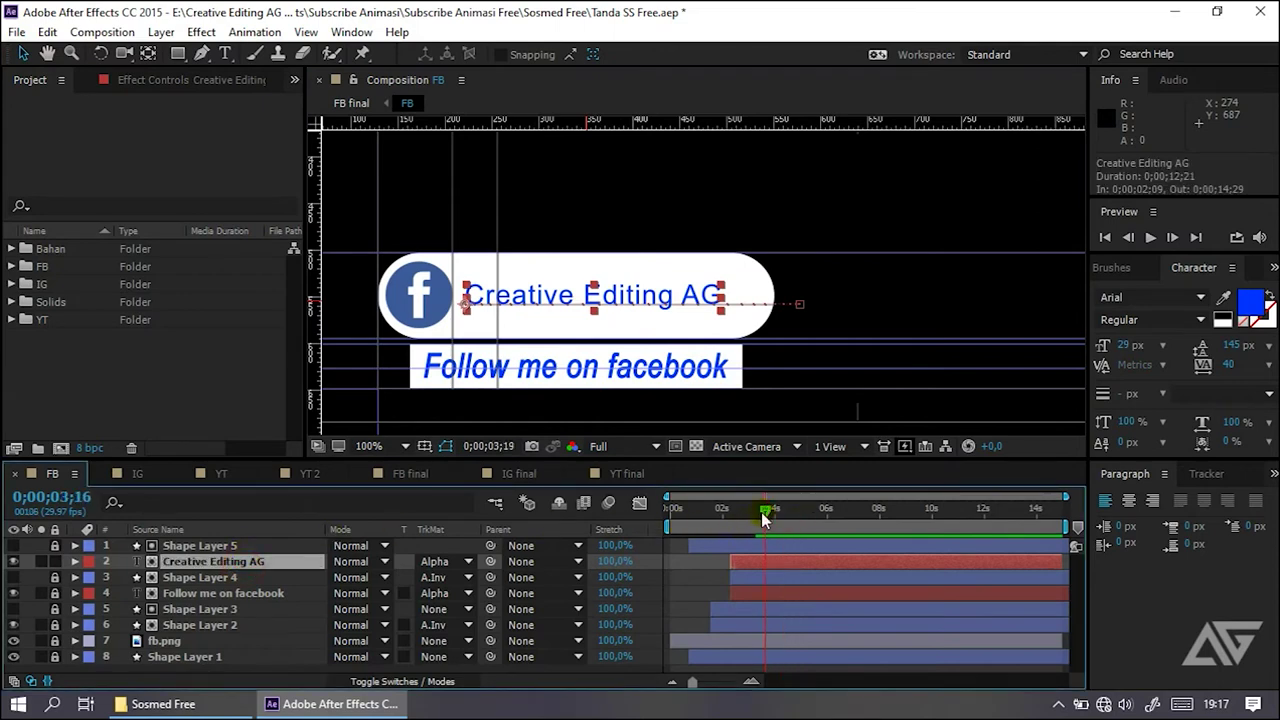
pyautogui.moveTo(753, 513)
pyautogui.mouseDown()
pyautogui.moveTo(729, 523)
pyautogui.moveTo(759, 537)
pyautogui.mouseUp()
pyautogui.click(140, 475)
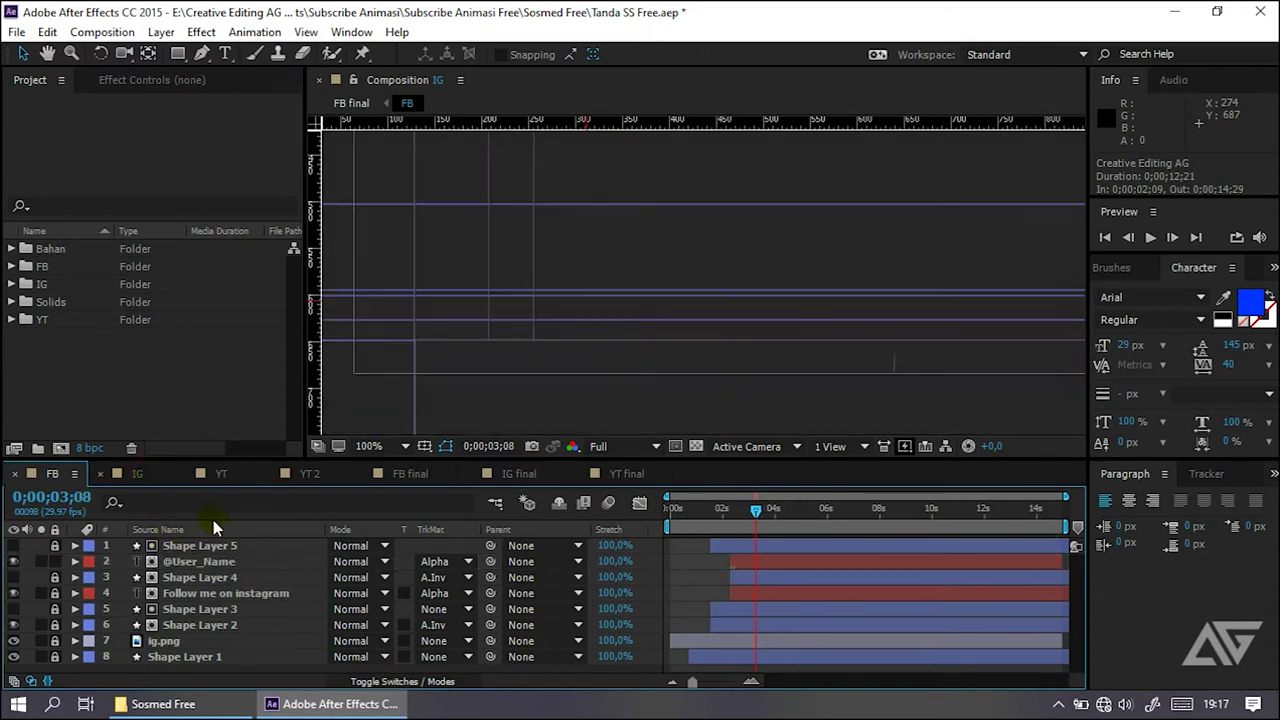
# Step: Expand the FB folder in the Project panel, select the FB final composition, and deselect the name layer
pyautogui.click(215, 395)
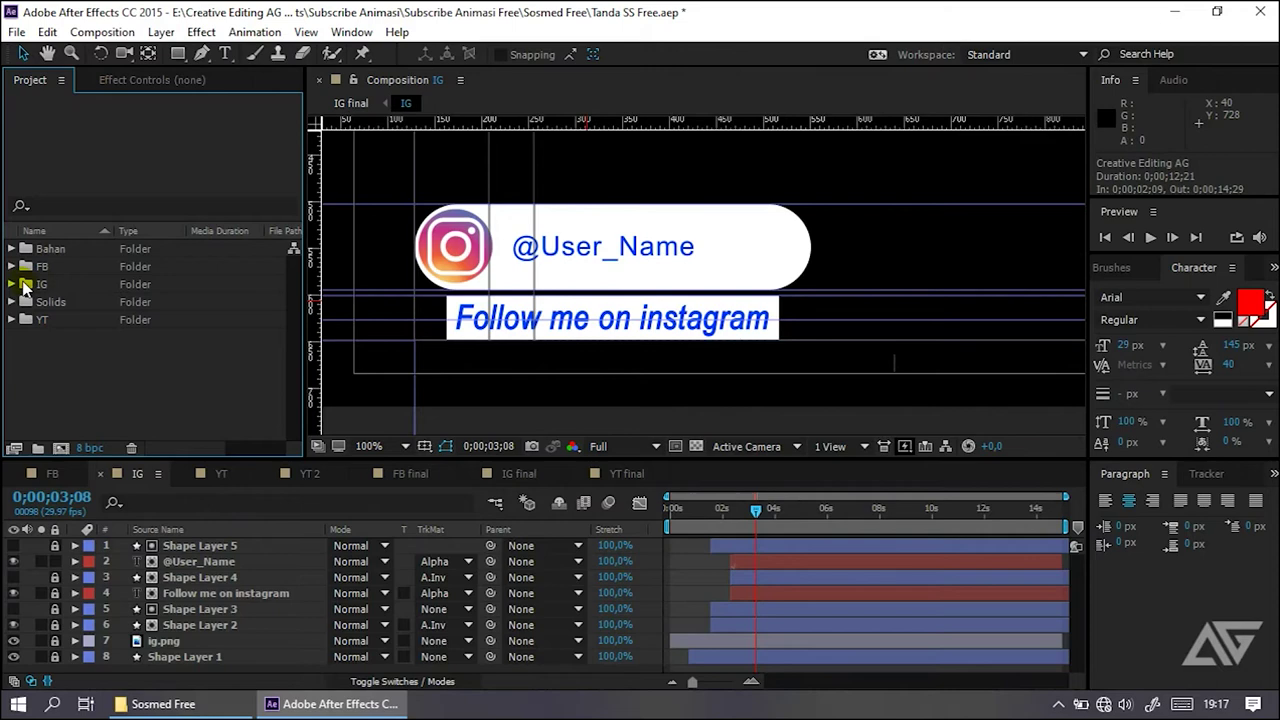
pyautogui.click(12, 267)
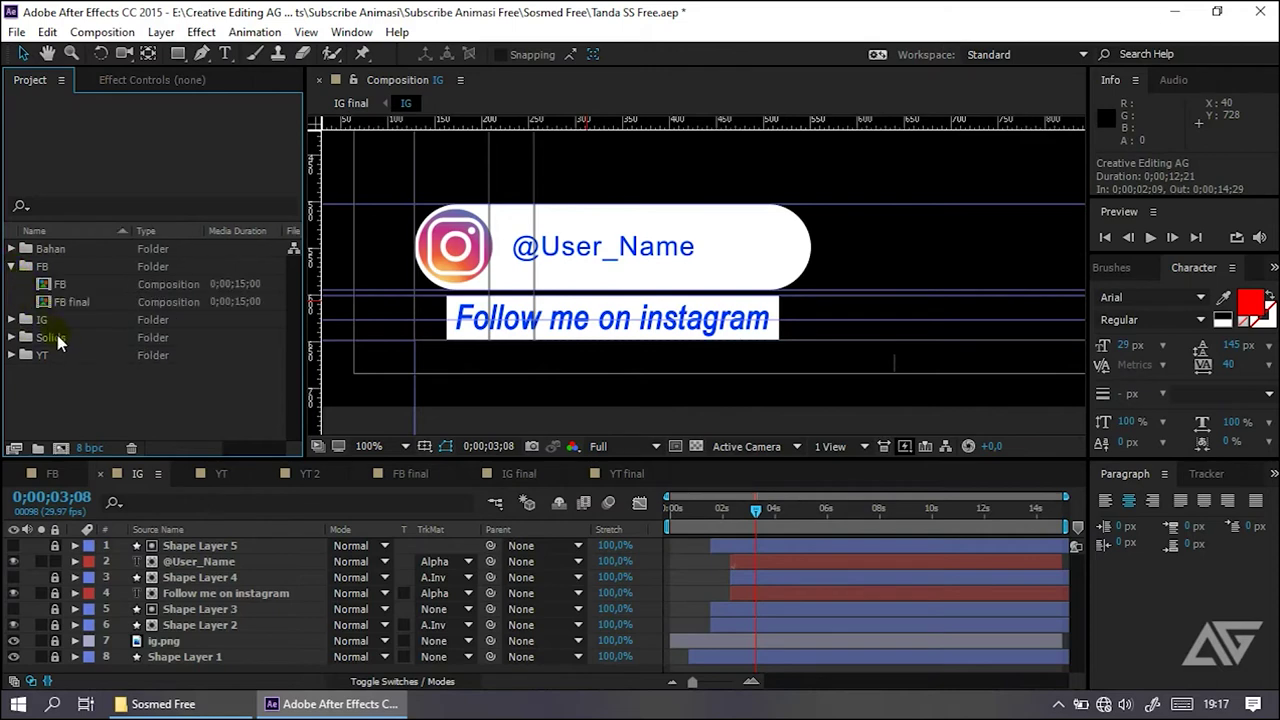
pyautogui.click(42, 355)
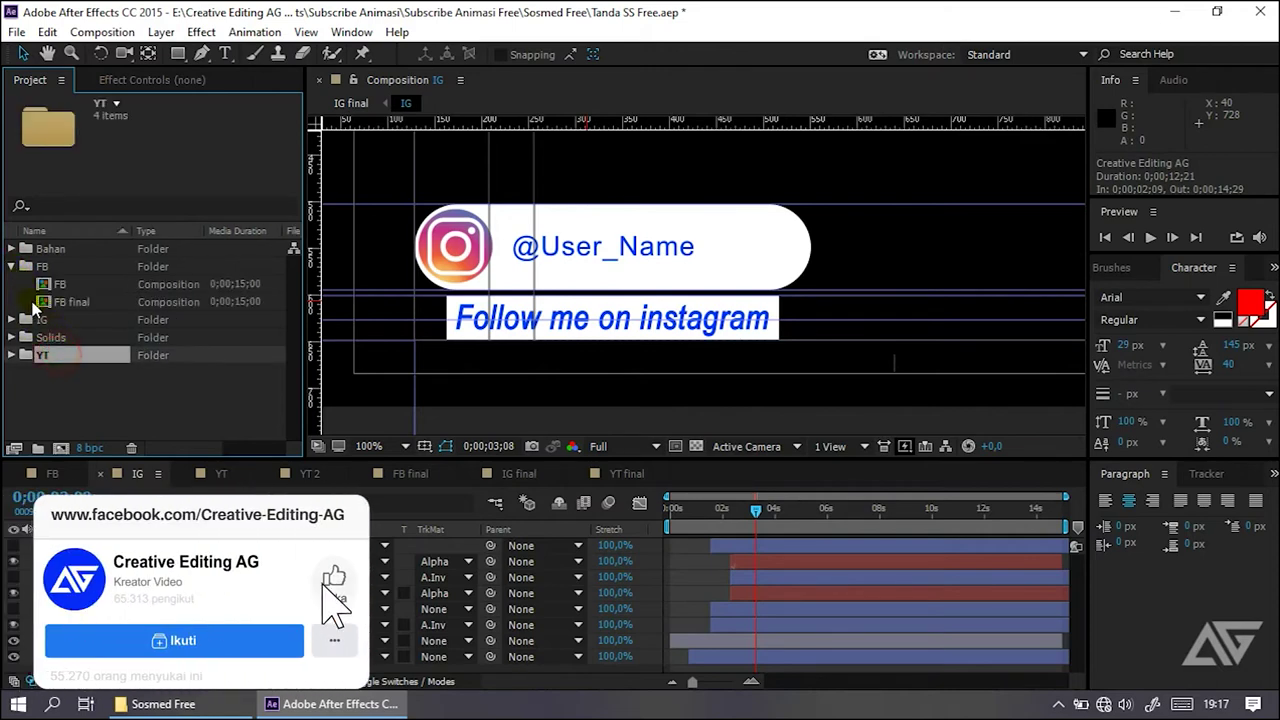
pyautogui.click(78, 304)
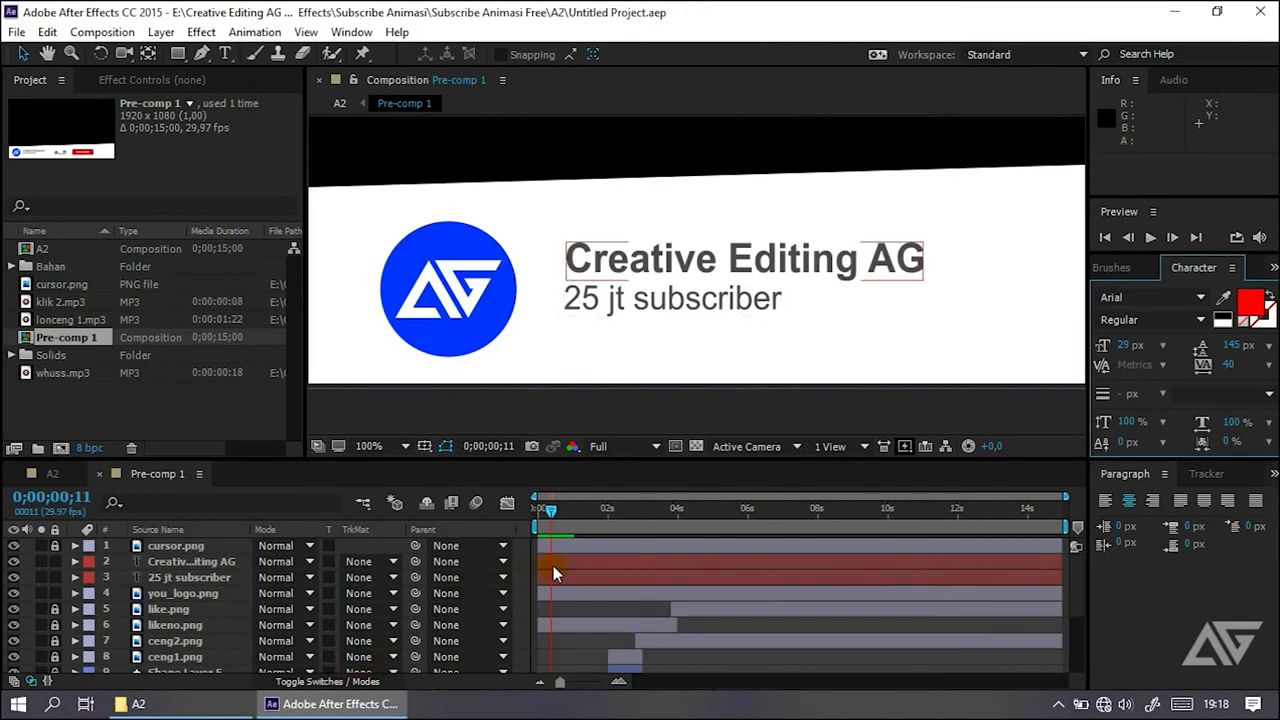
pyautogui.click(543, 531)
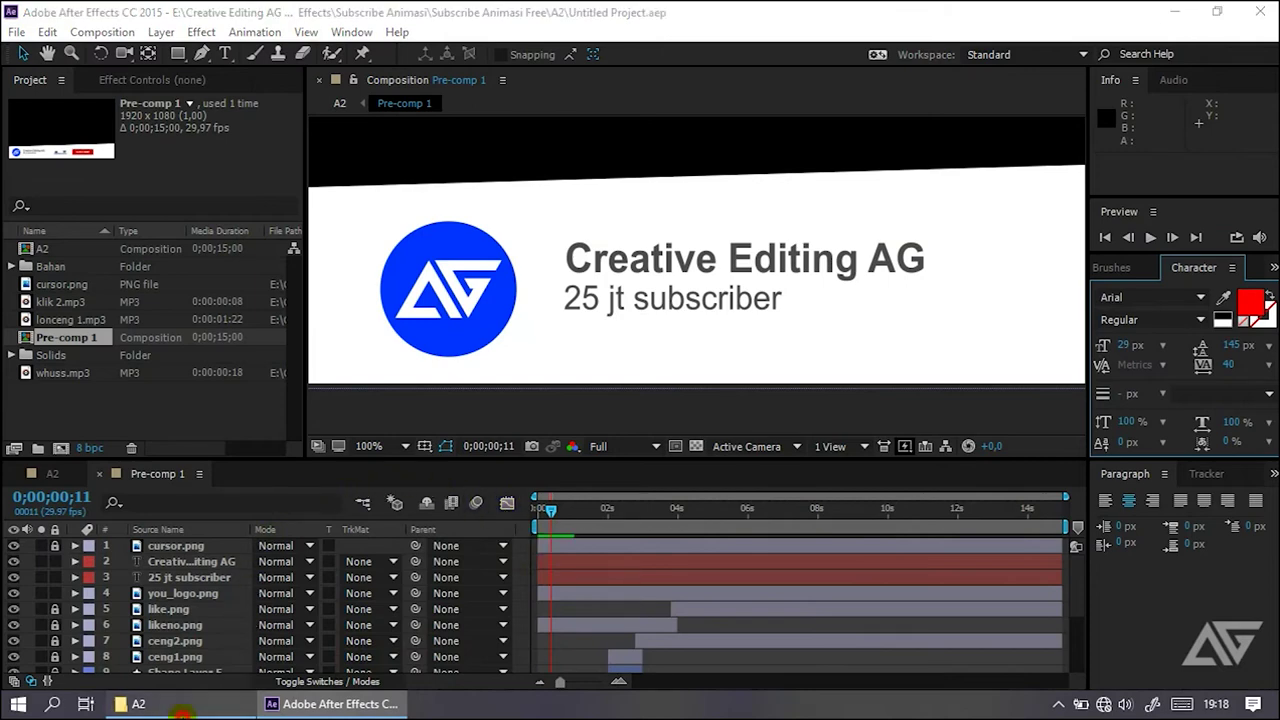
# Step: Preview the A2 video from the A2 folder in Films & TV
pyautogui.click(135, 704)
pyautogui.click(280, 408)
pyautogui.click(215, 232)
pyautogui.rightClick(215, 232)
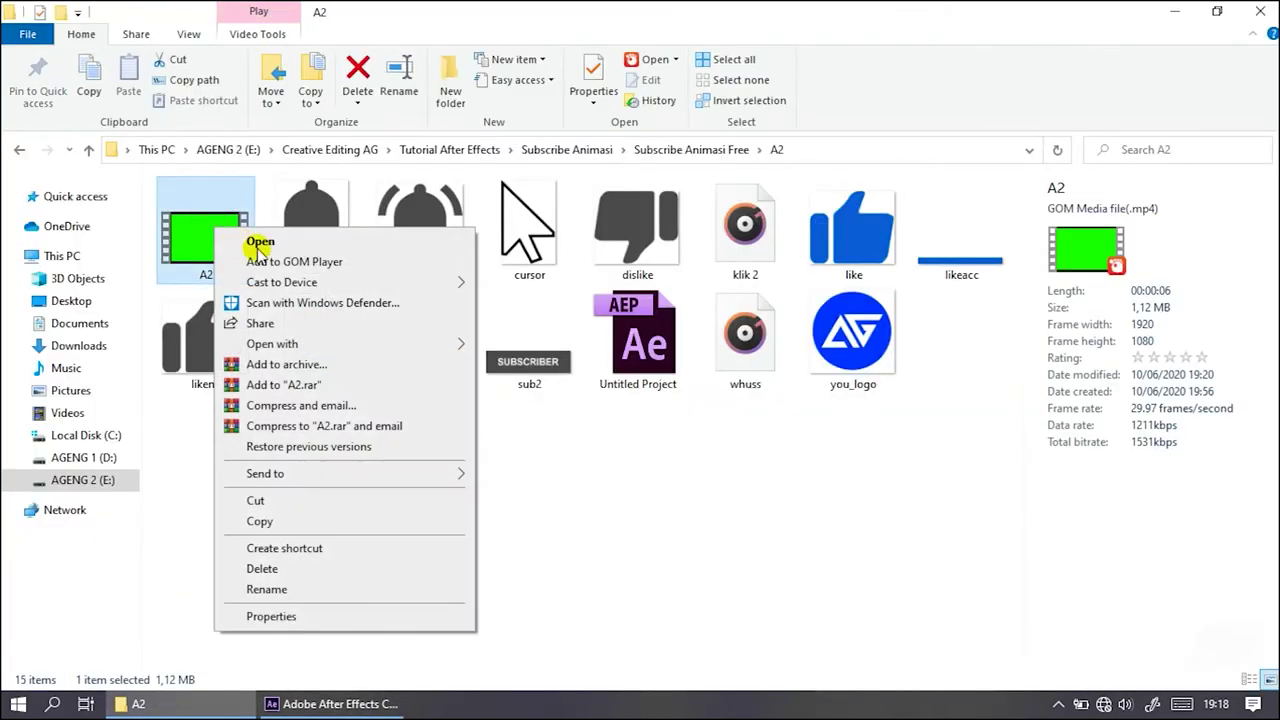
pyautogui.moveTo(450, 343)
pyautogui.click(536, 387)
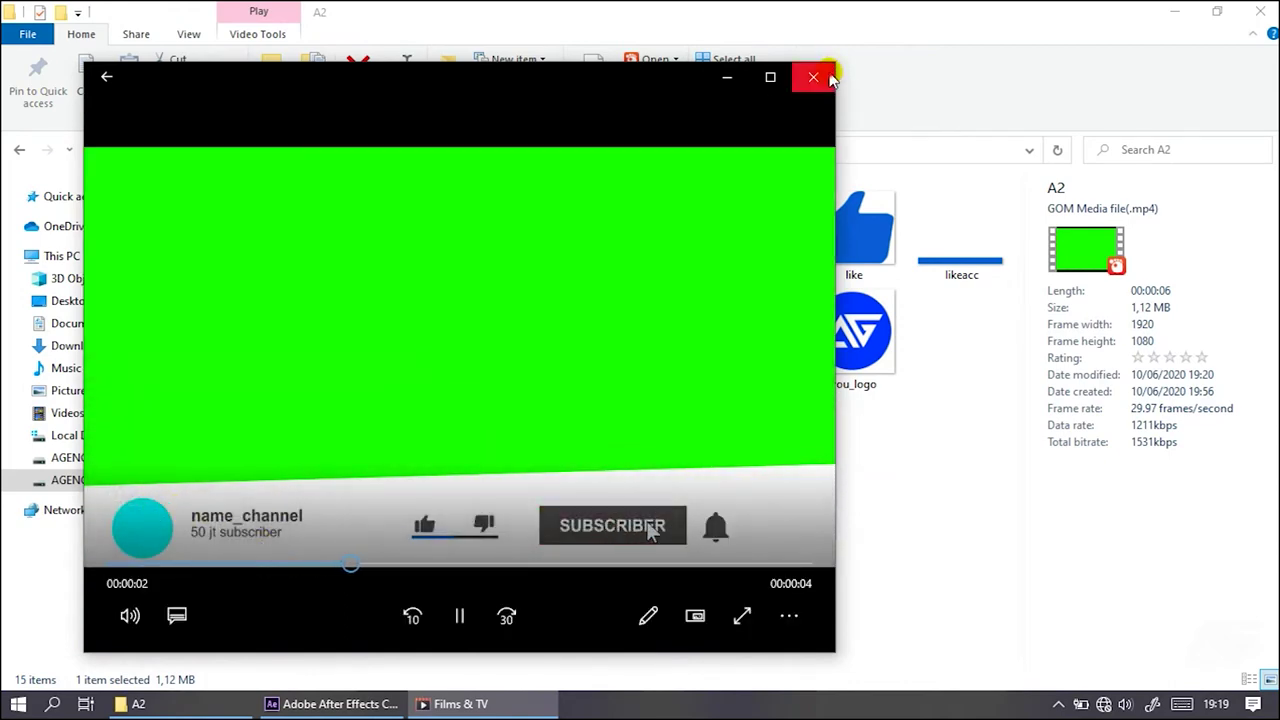
pyautogui.click(813, 77)
# Step: Delete the A2 video file from the A2 folder and return to After Effects
pyautogui.press('Delete')
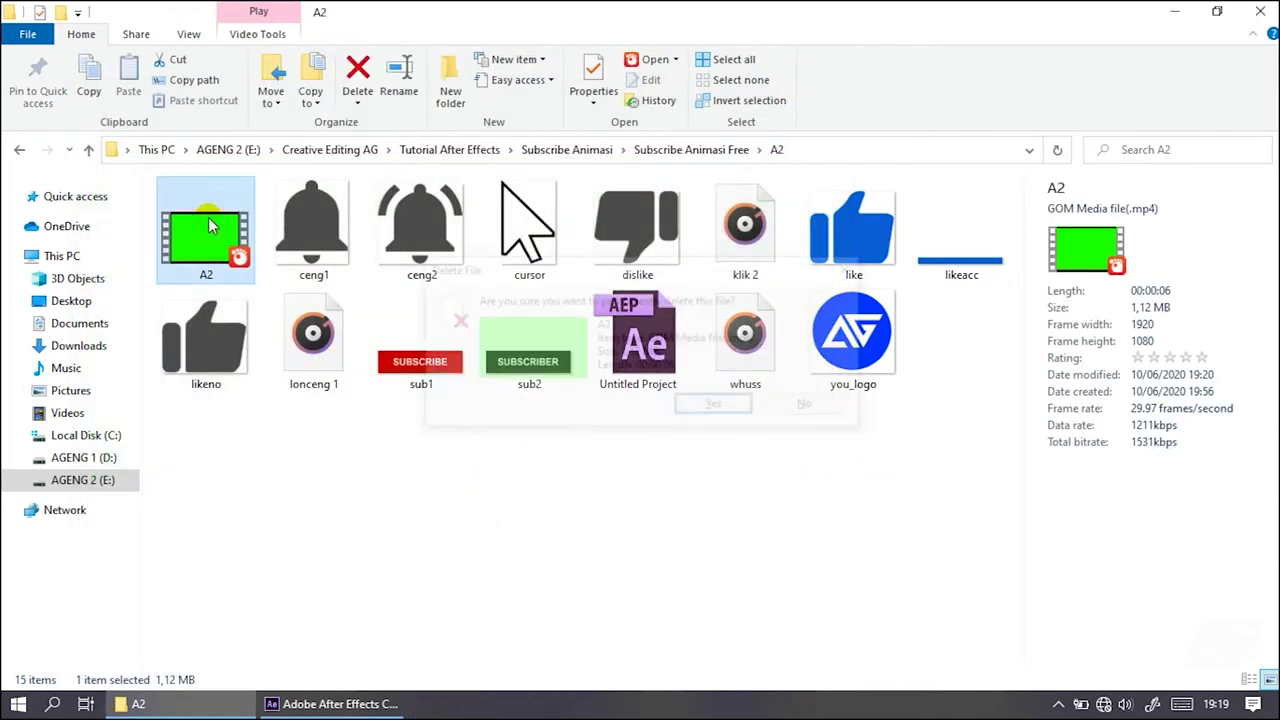
pyautogui.press('Return')
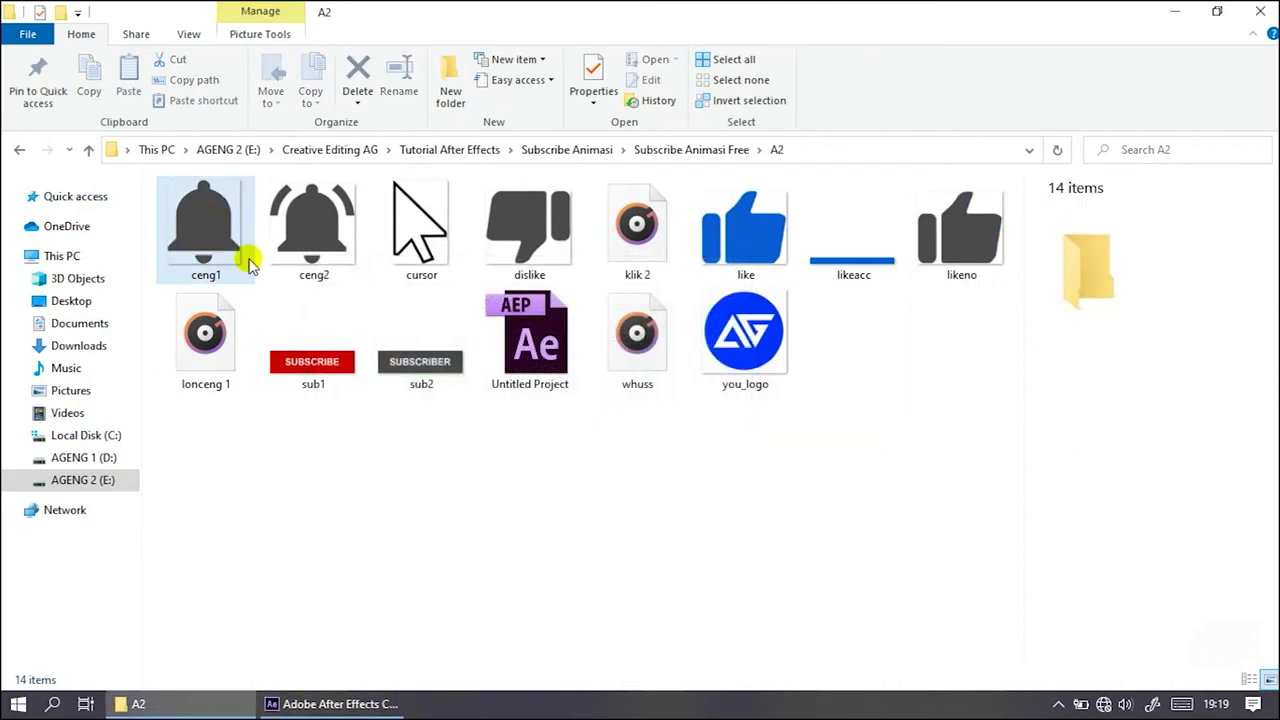
pyautogui.click(330, 704)
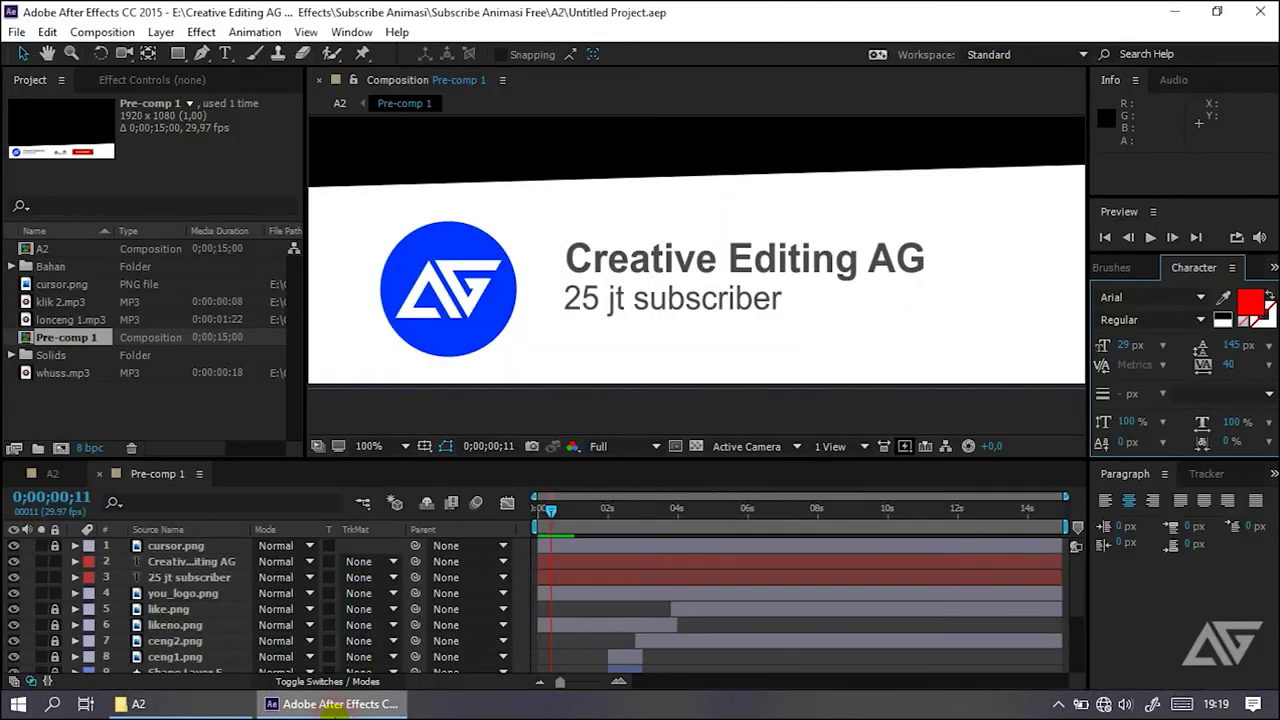
# Step: Inspect the Creative Editing AG title and 25 jt subscriber layers in Pre-comp 1
pyautogui.click(205, 563)
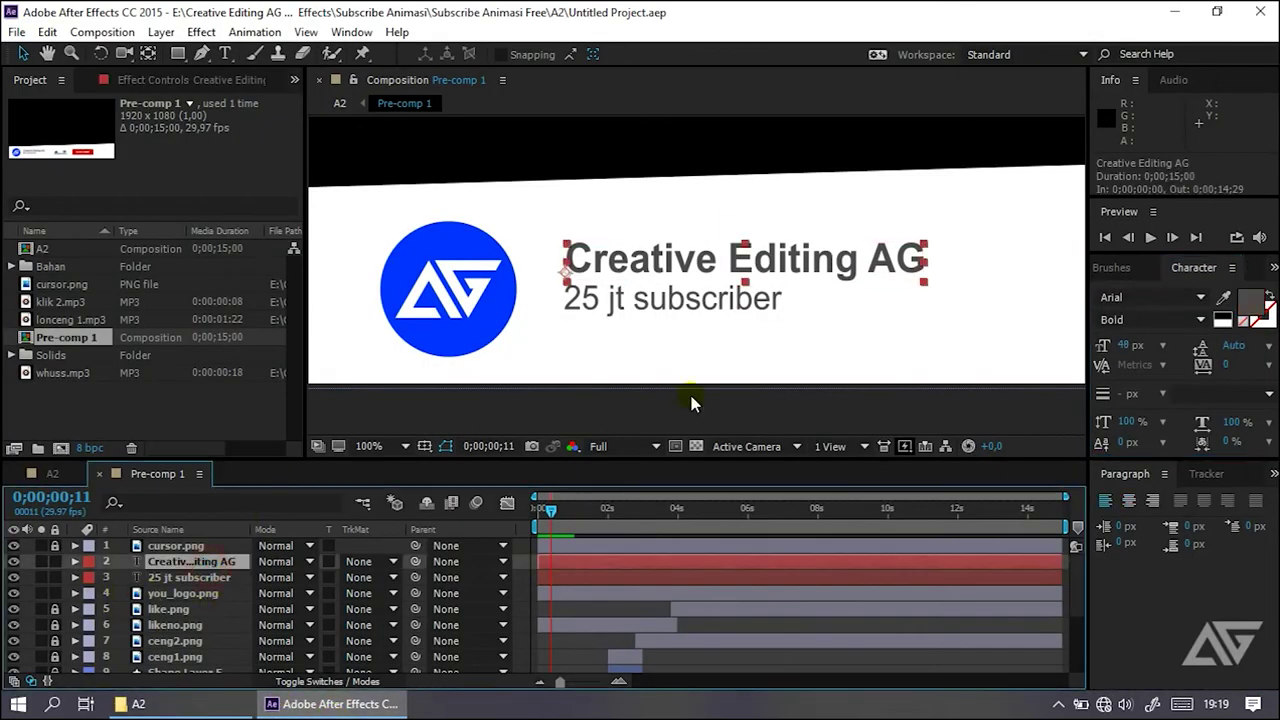
pyautogui.click(528, 570)
pyautogui.click(50, 584)
pyautogui.click(206, 564)
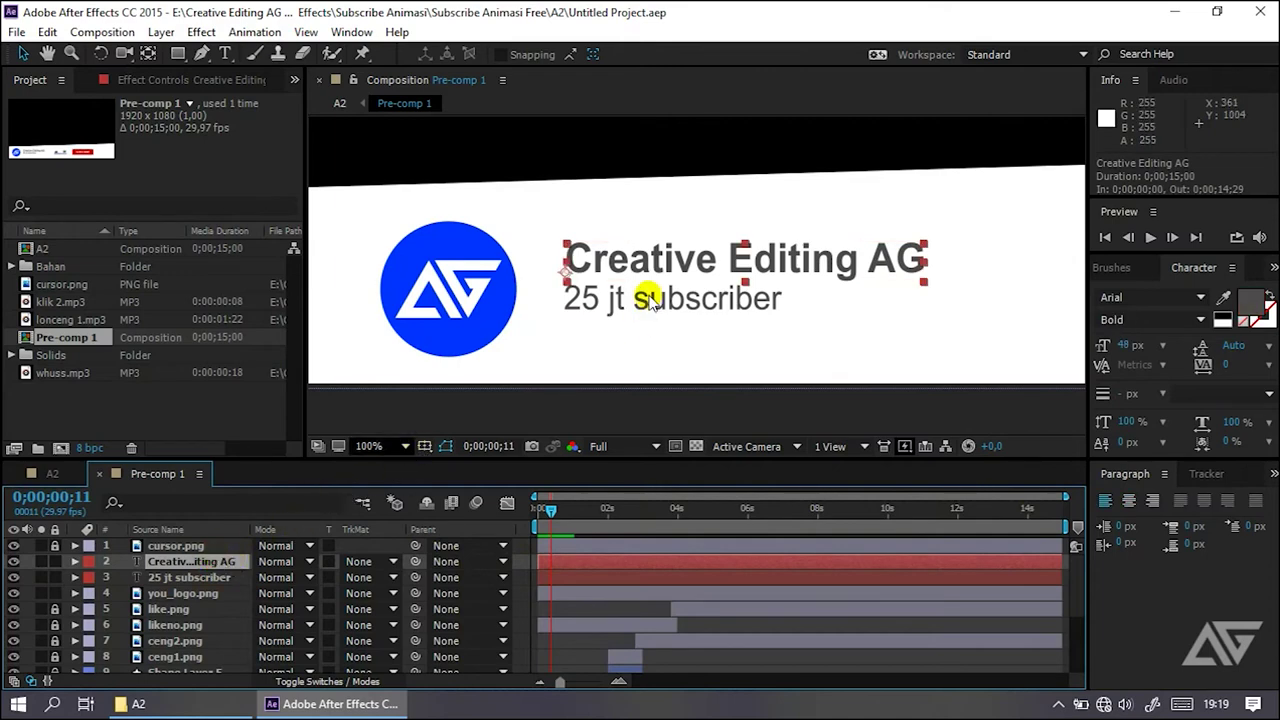
pyautogui.doubleClick(663, 257)
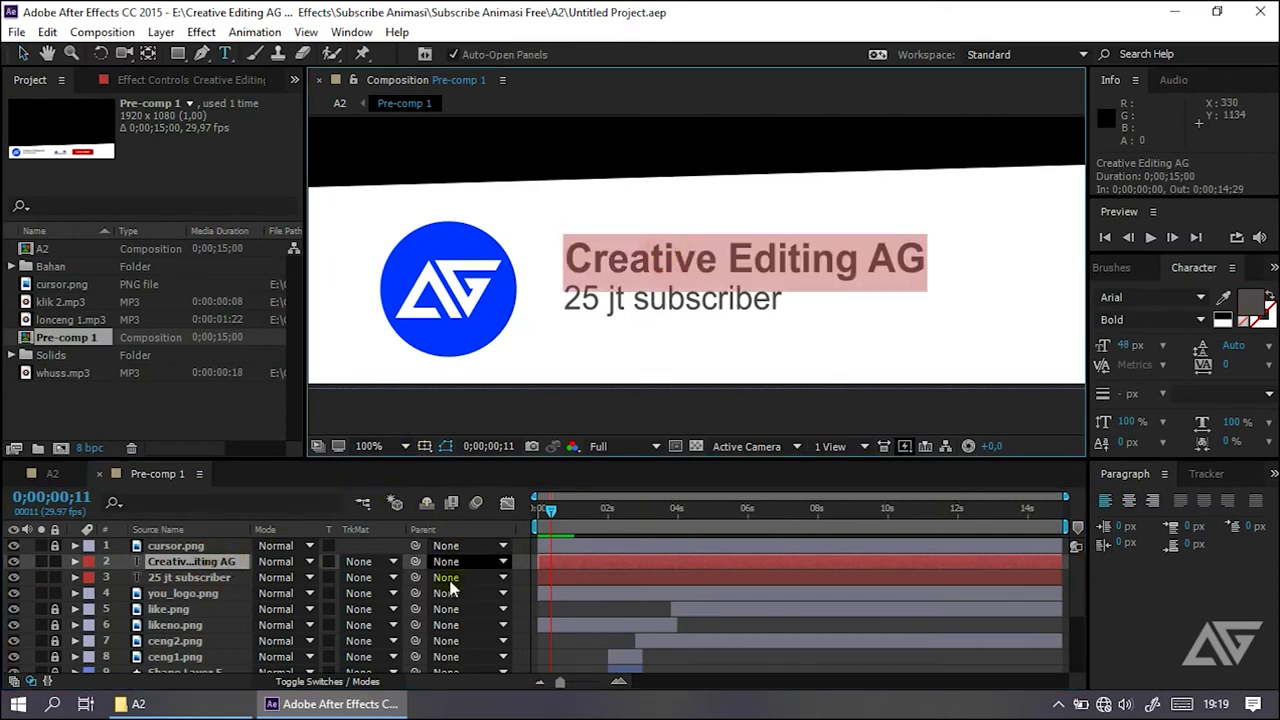
pyautogui.click(511, 565)
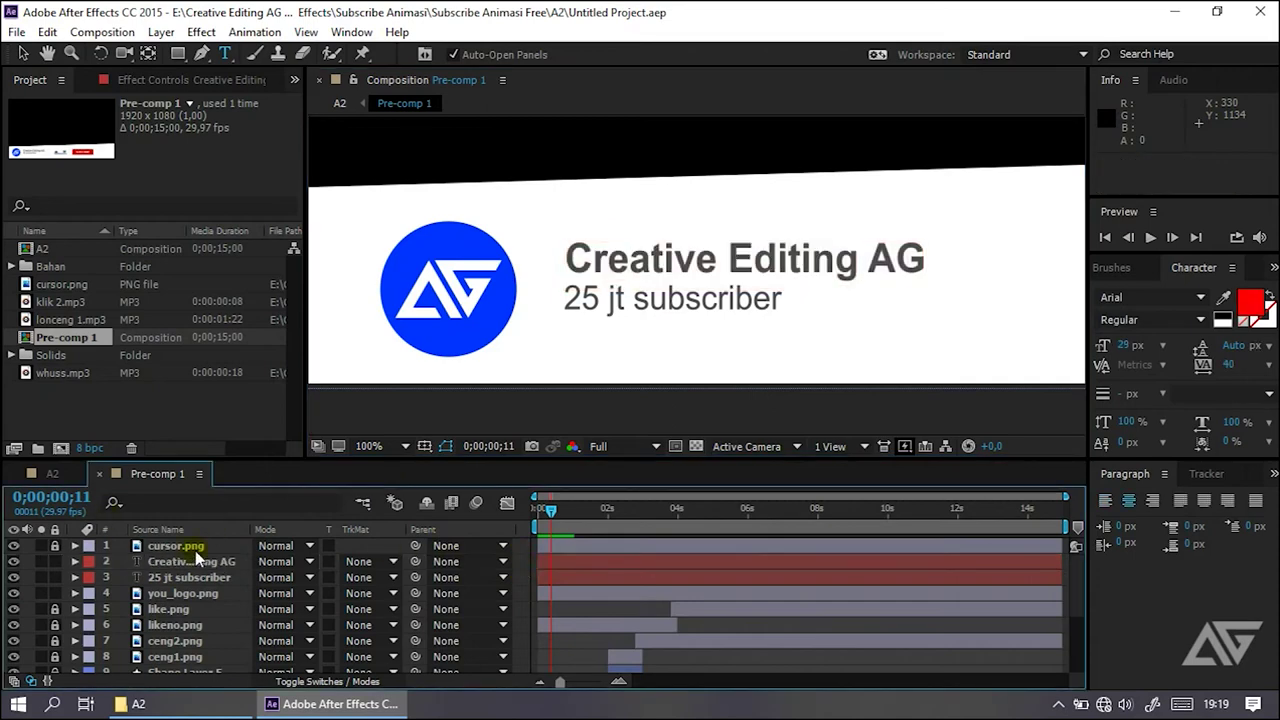
# Step: Switch the timeline to the A2 composition and select A2 in the Project panel
pyautogui.click(62, 250)
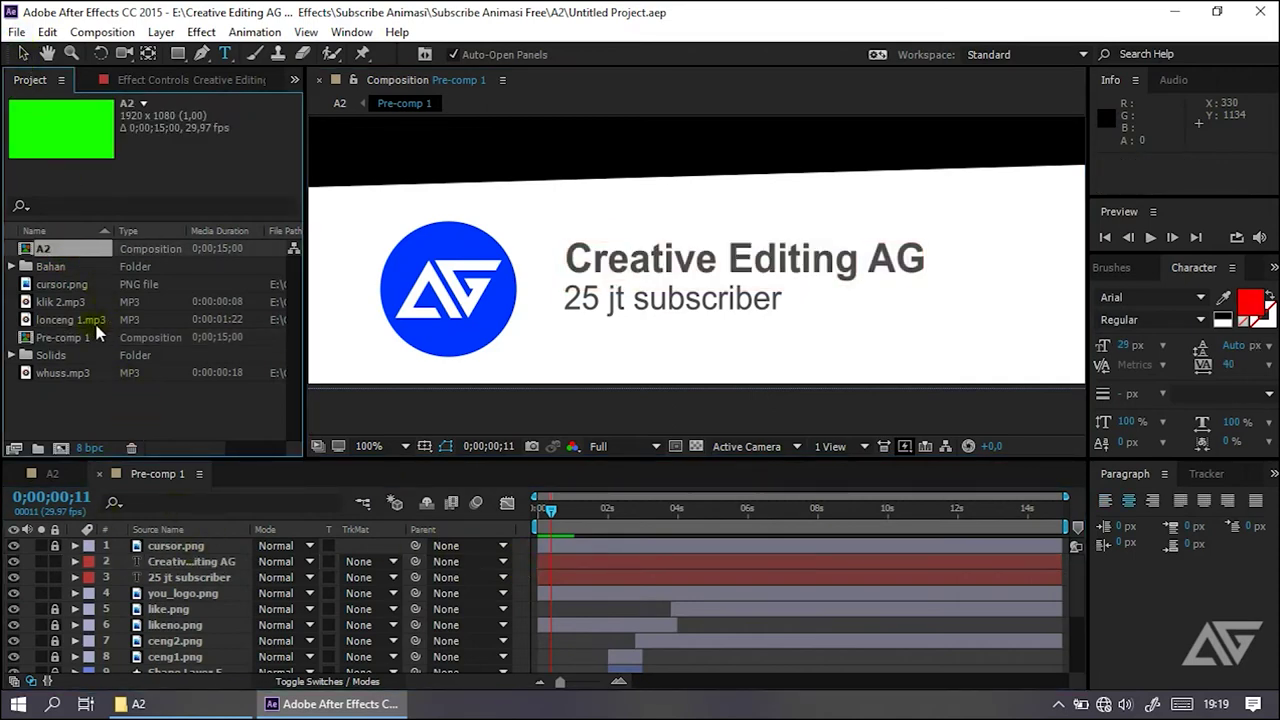
pyautogui.click(180, 580)
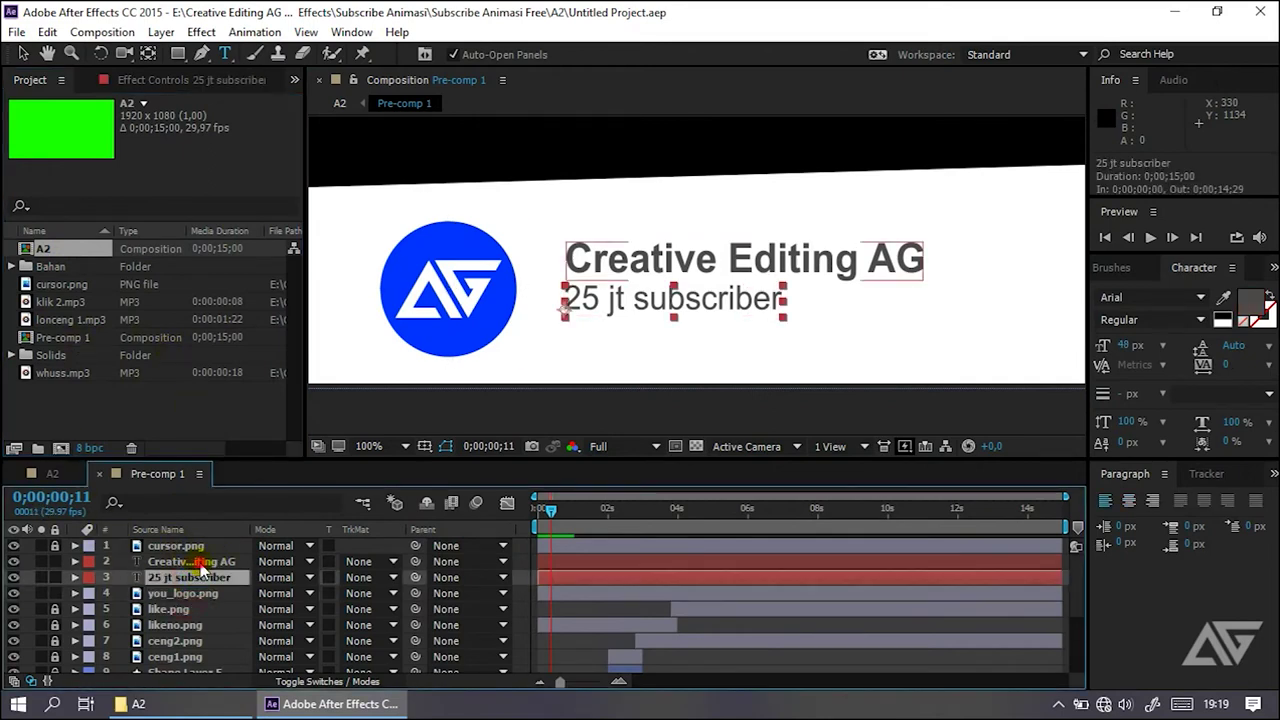
pyautogui.click(190, 561)
pyautogui.click(118, 428)
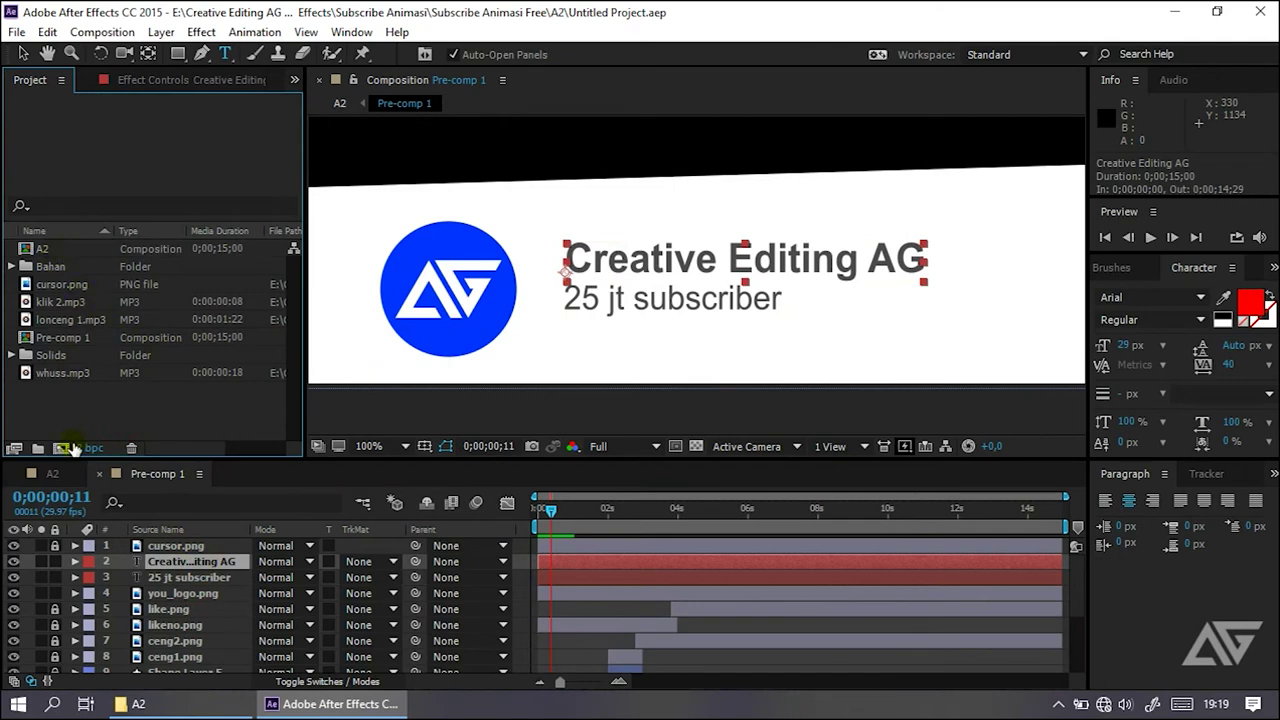
pyautogui.click(54, 474)
pyautogui.click(60, 251)
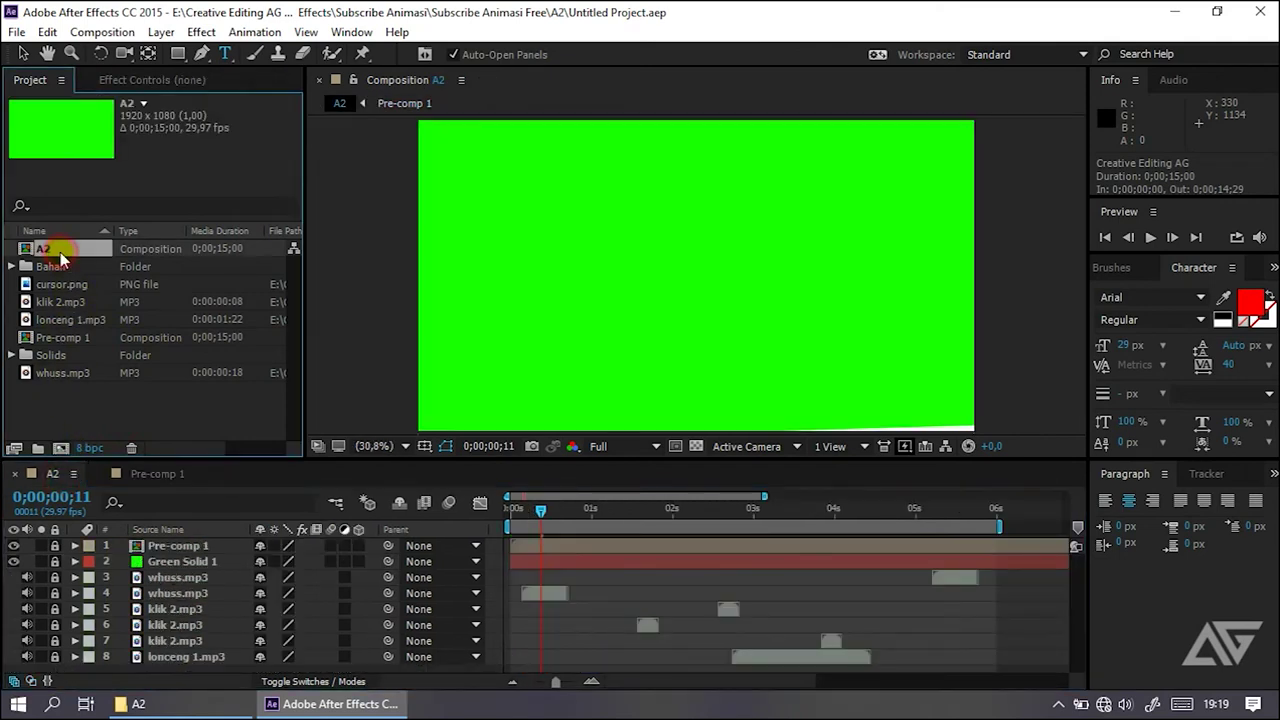
# Step: Look through the File and Composition menus for export options without exporting
pyautogui.click(16, 33)
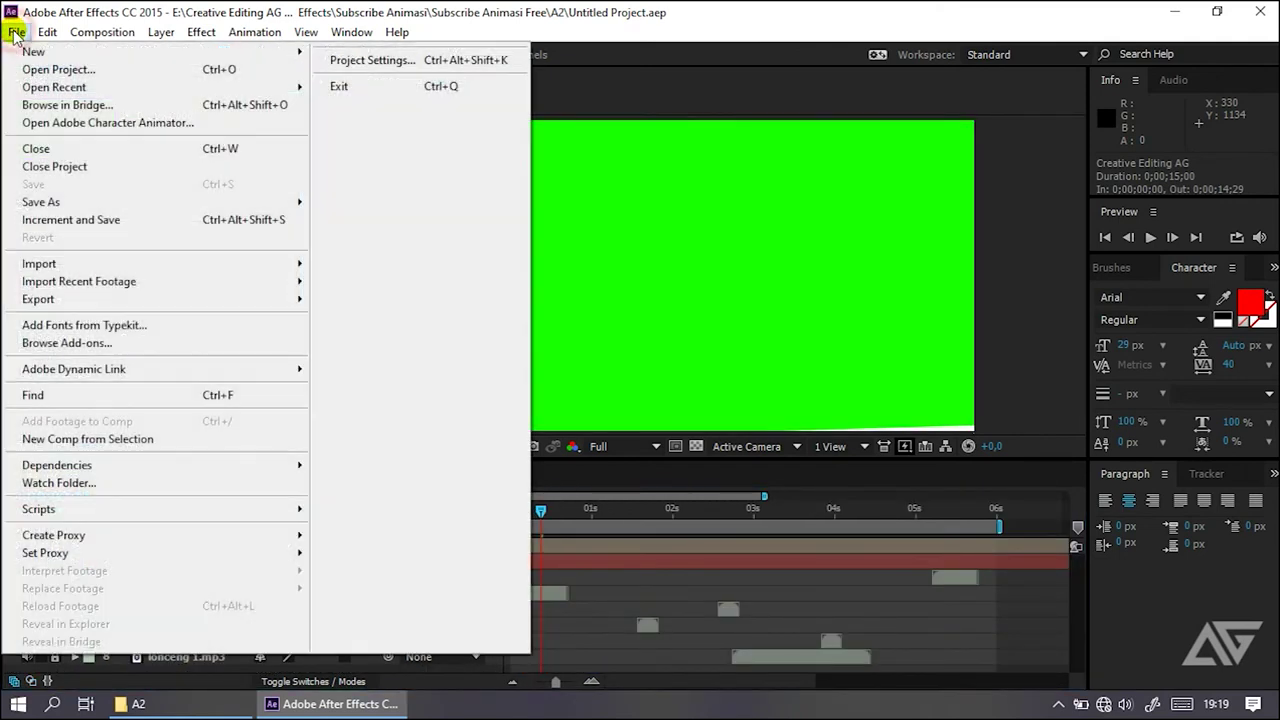
pyautogui.moveTo(225, 299)
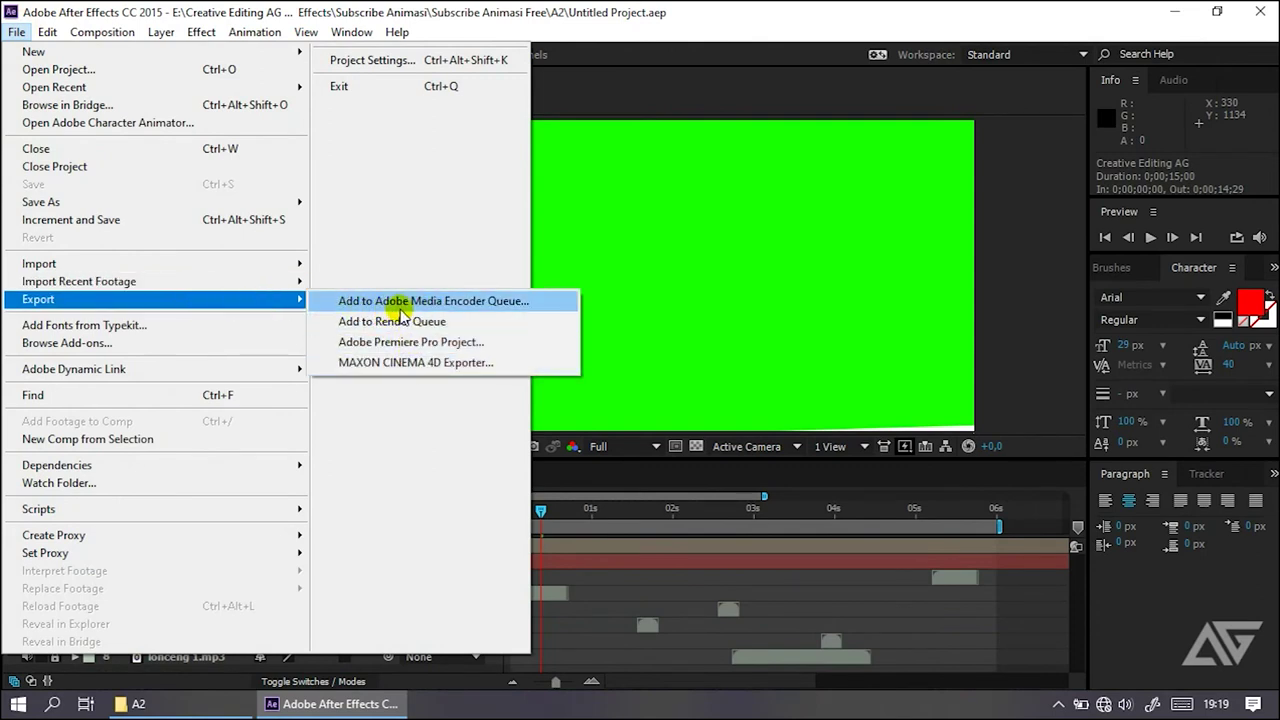
pyautogui.click(648, 14)
pyautogui.click(102, 32)
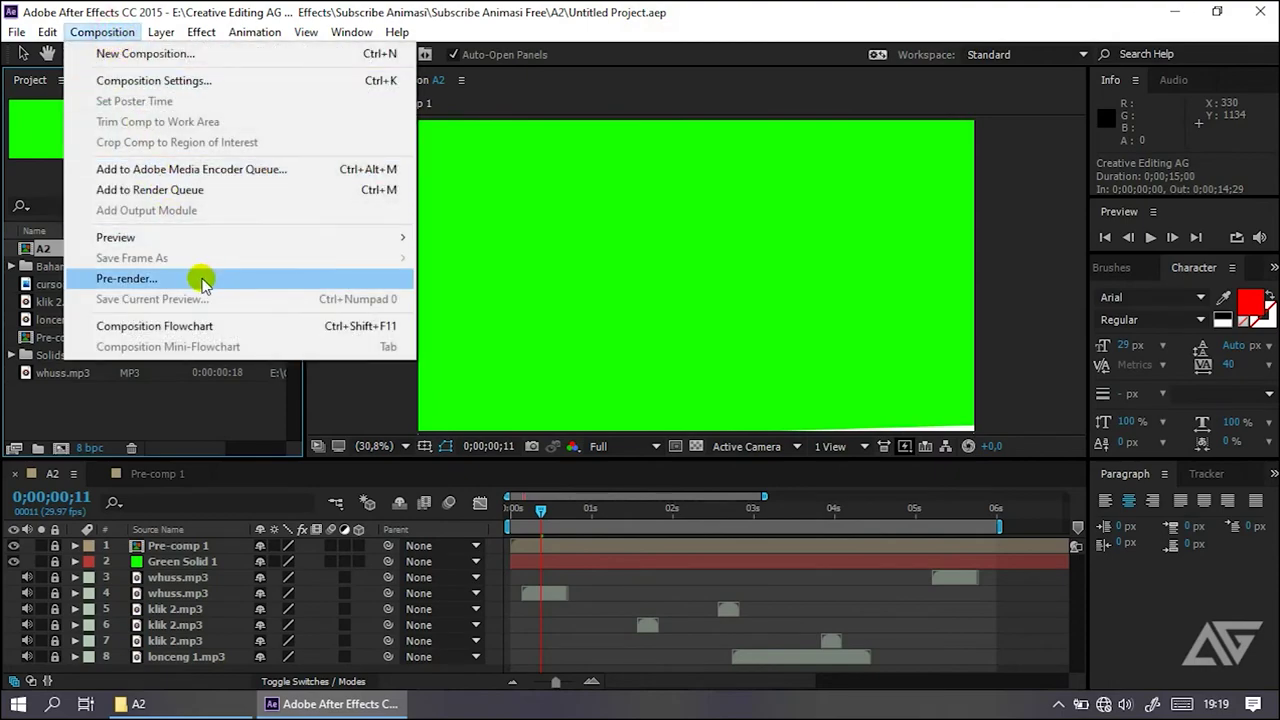
pyautogui.click(103, 418)
# Step: Add the A2 composition to the Adobe Media Encoder queue via File > Export
pyautogui.click(72, 248)
pyautogui.click(17, 32)
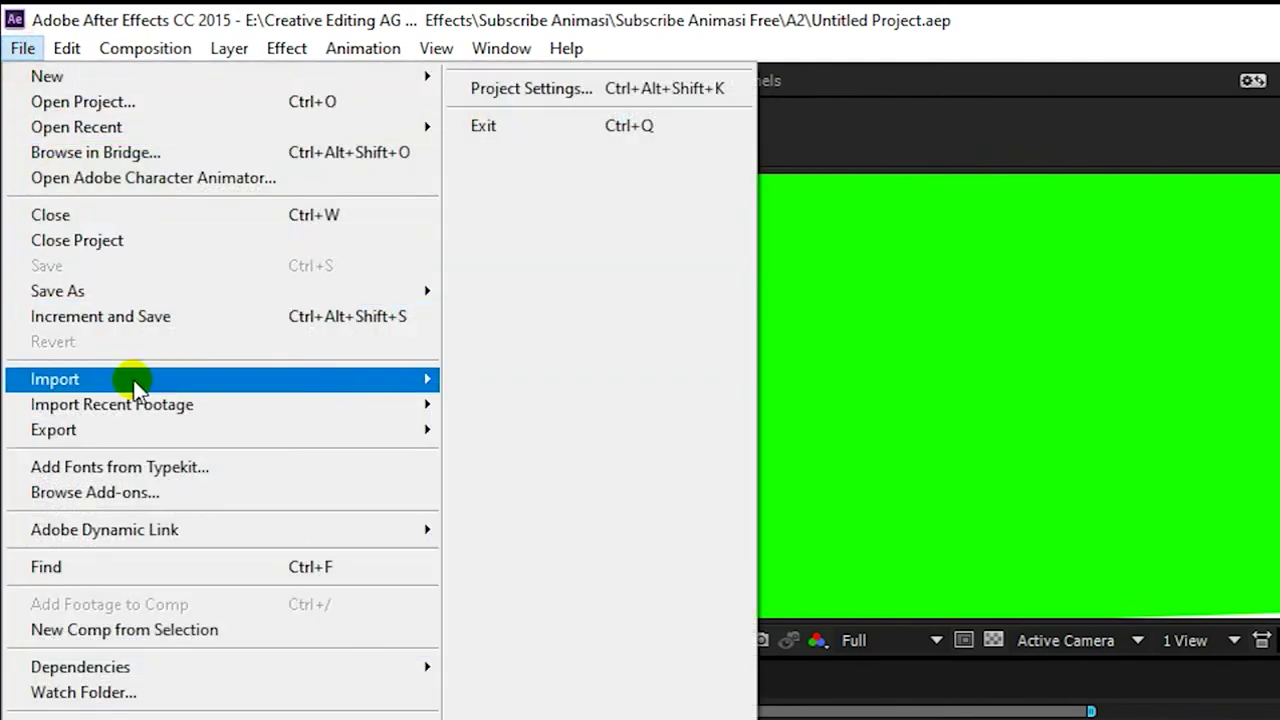
pyautogui.moveTo(437, 432)
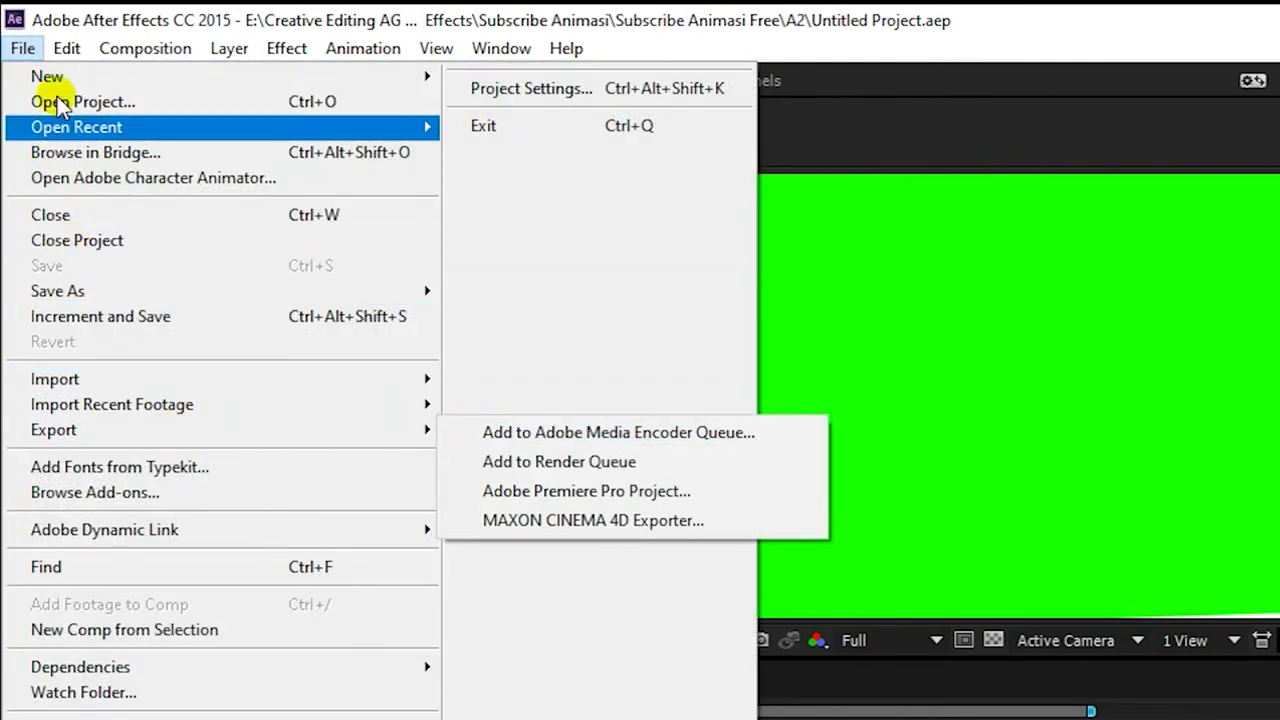
pyautogui.click(510, 440)
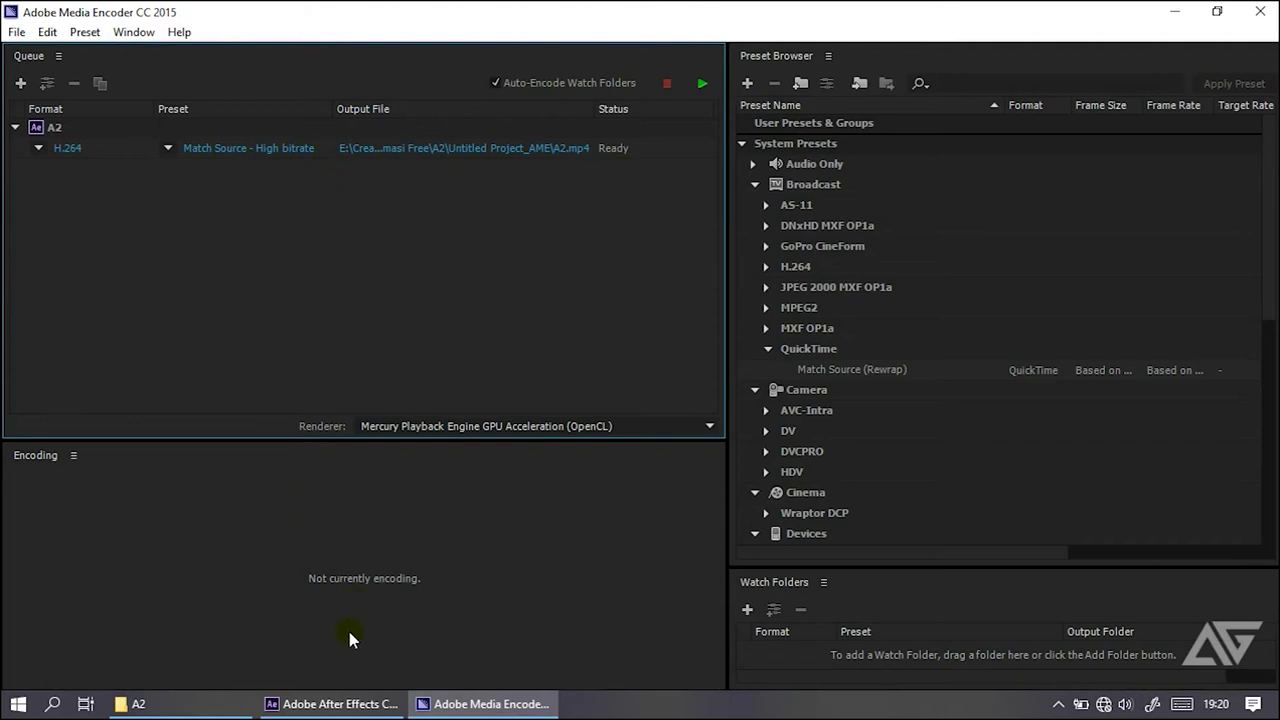
# Step: Set the output to A2.mp4 in Untitled Project_AME, encode the queue, and close Media Encoder
pyautogui.moveTo(340, 703)
pyautogui.click(476, 152)
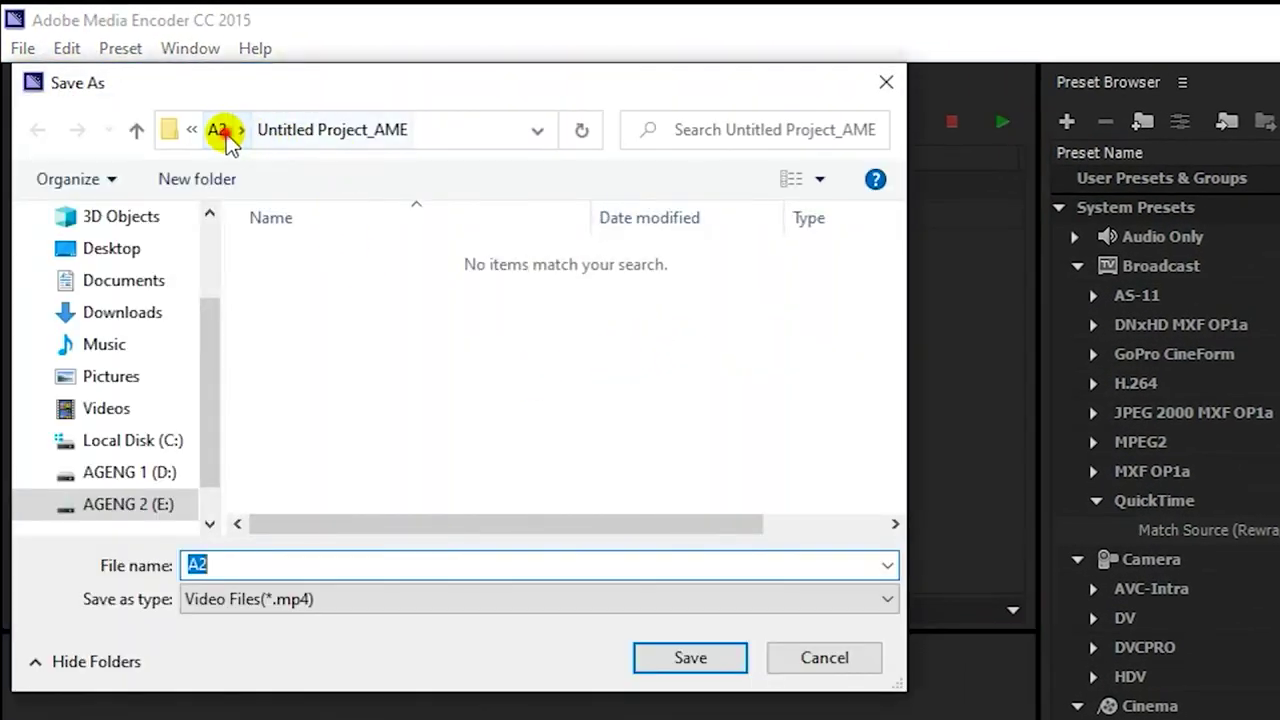
pyautogui.click(217, 130)
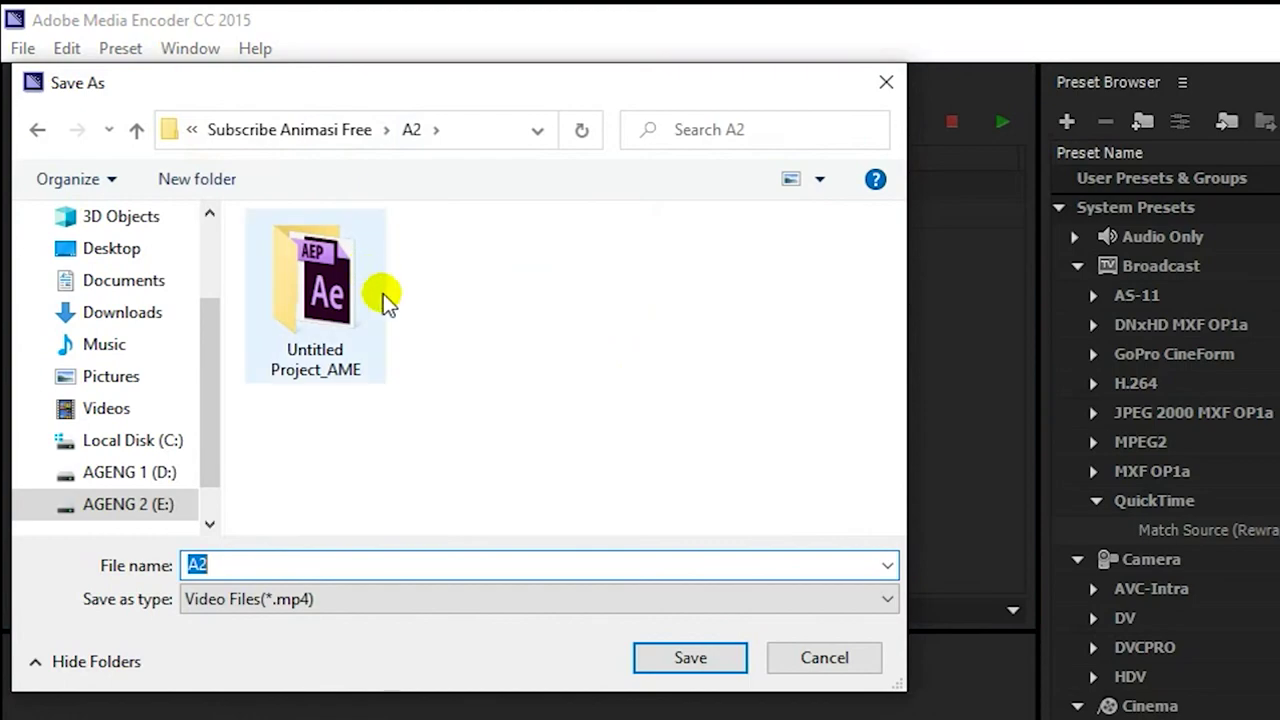
pyautogui.doubleClick(342, 316)
pyautogui.click(665, 656)
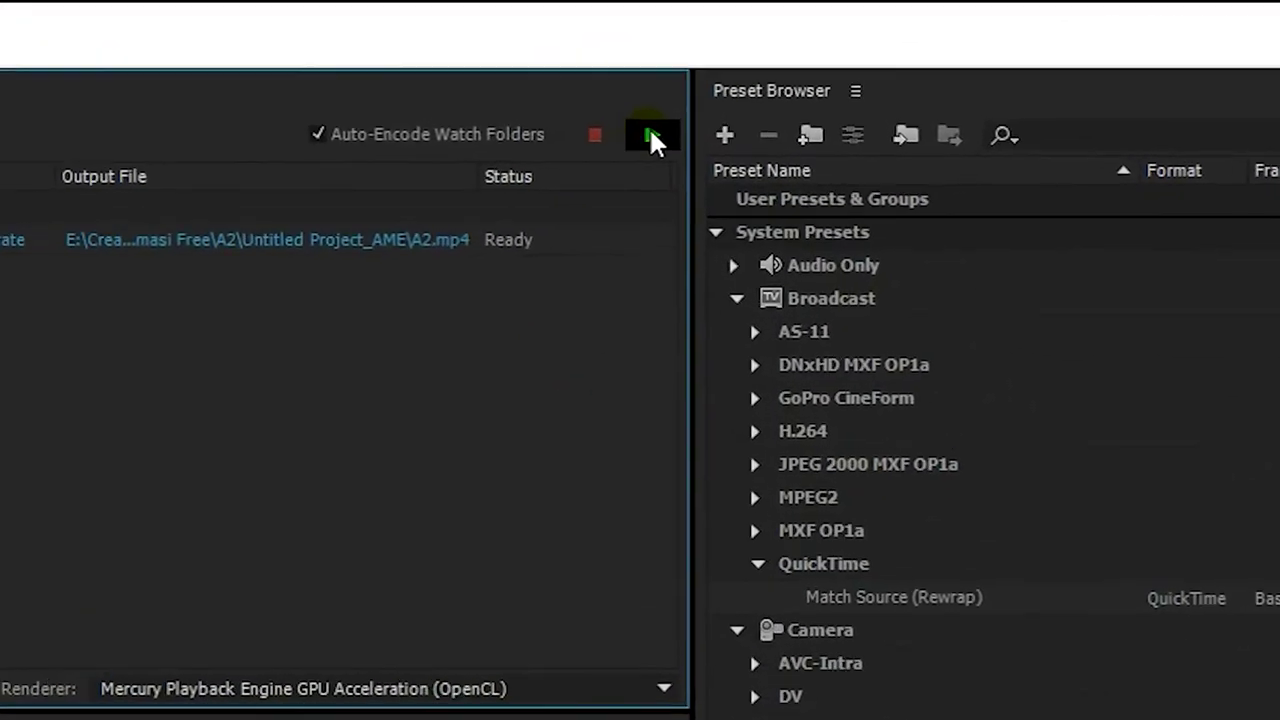
pyautogui.click(696, 89)
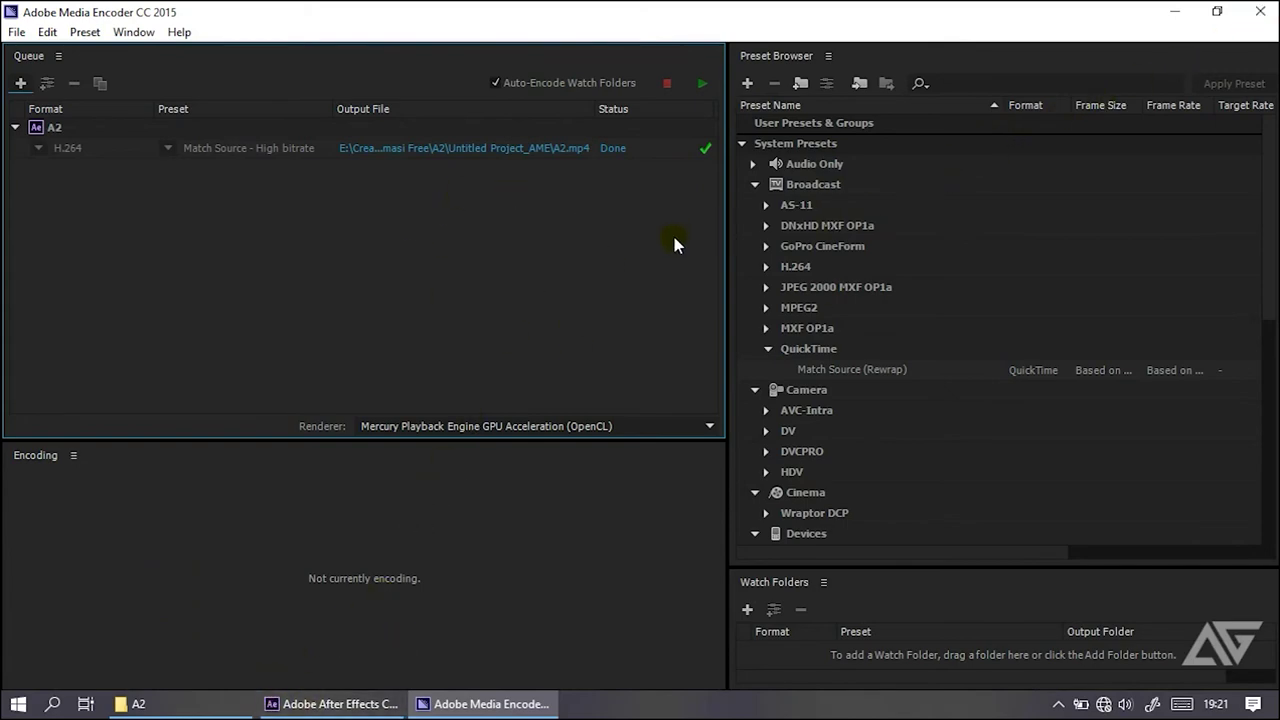
pyautogui.click(1259, 11)
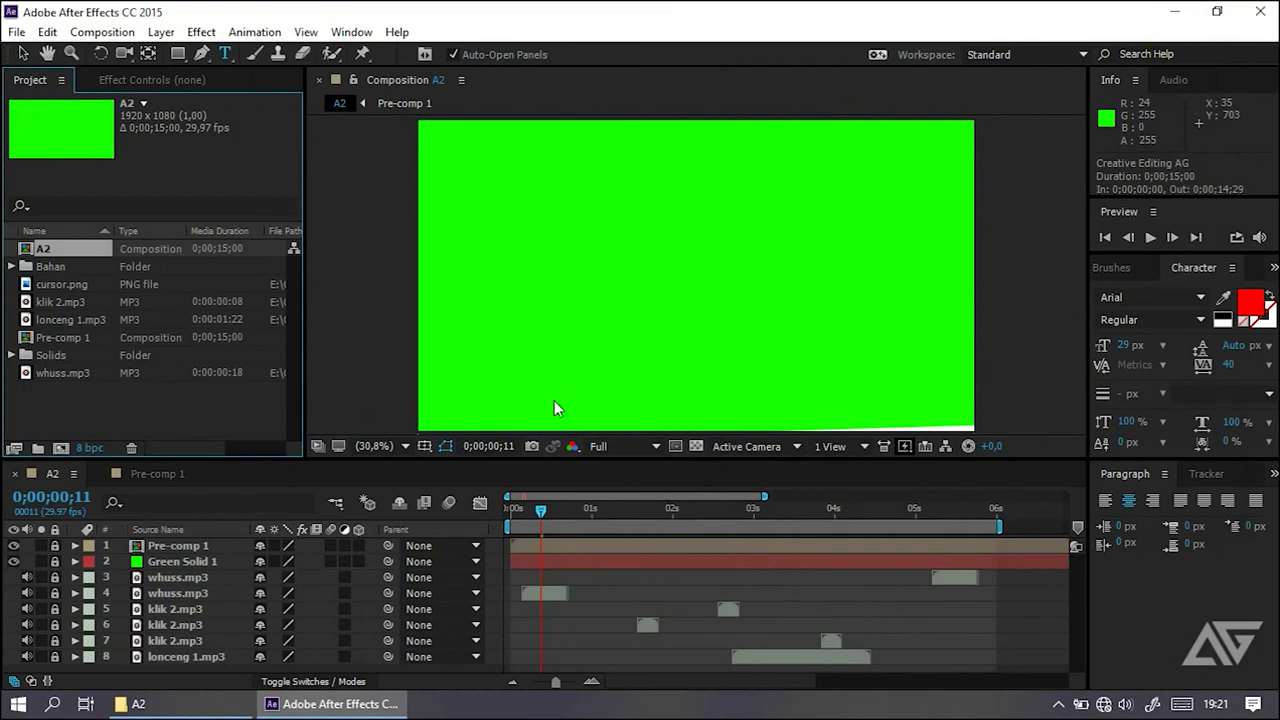
# Step: Open the rendered A2.mp4 from Untitled Project_AME in Films & TV
pyautogui.click(135, 704)
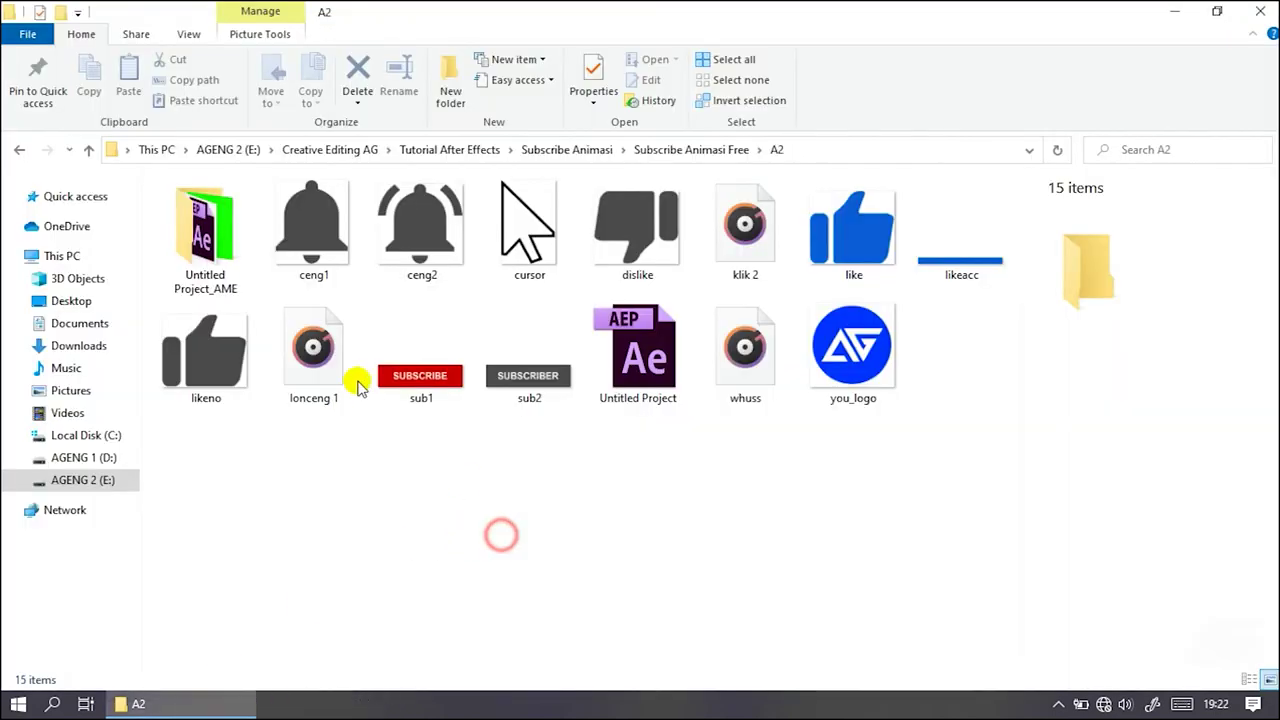
pyautogui.click(230, 272)
pyautogui.doubleClick(230, 272)
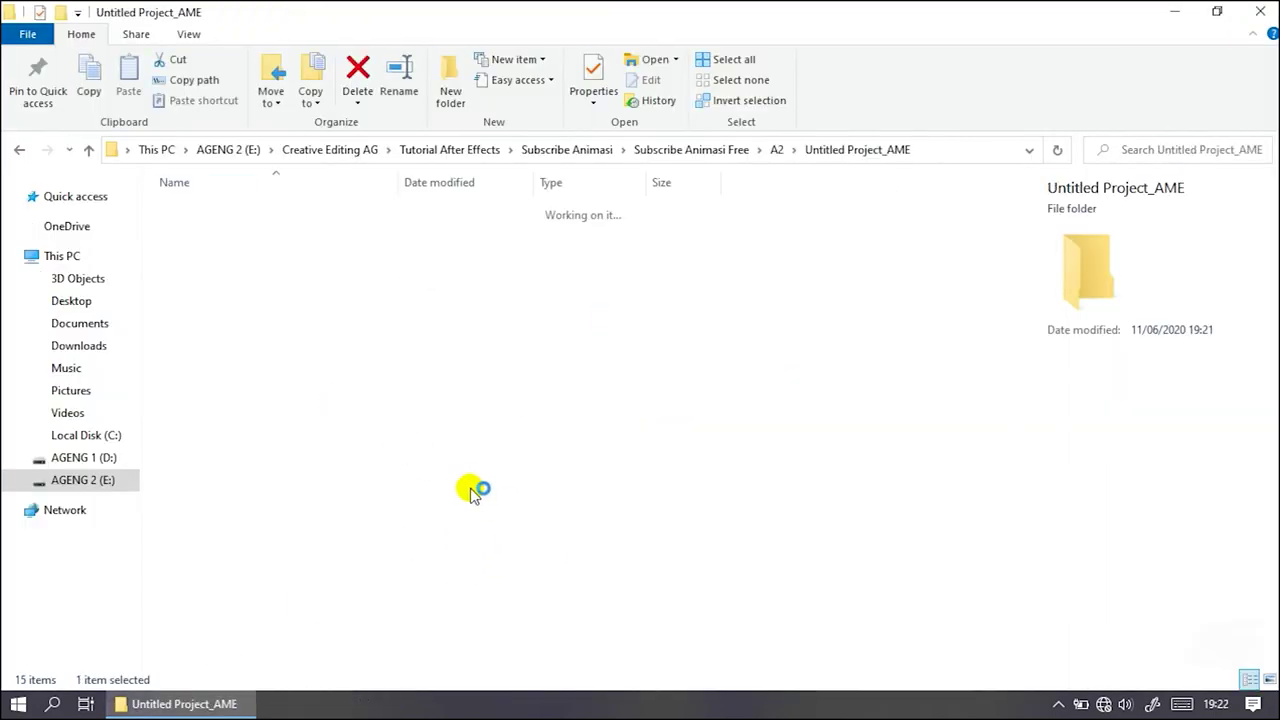
pyautogui.click(224, 258)
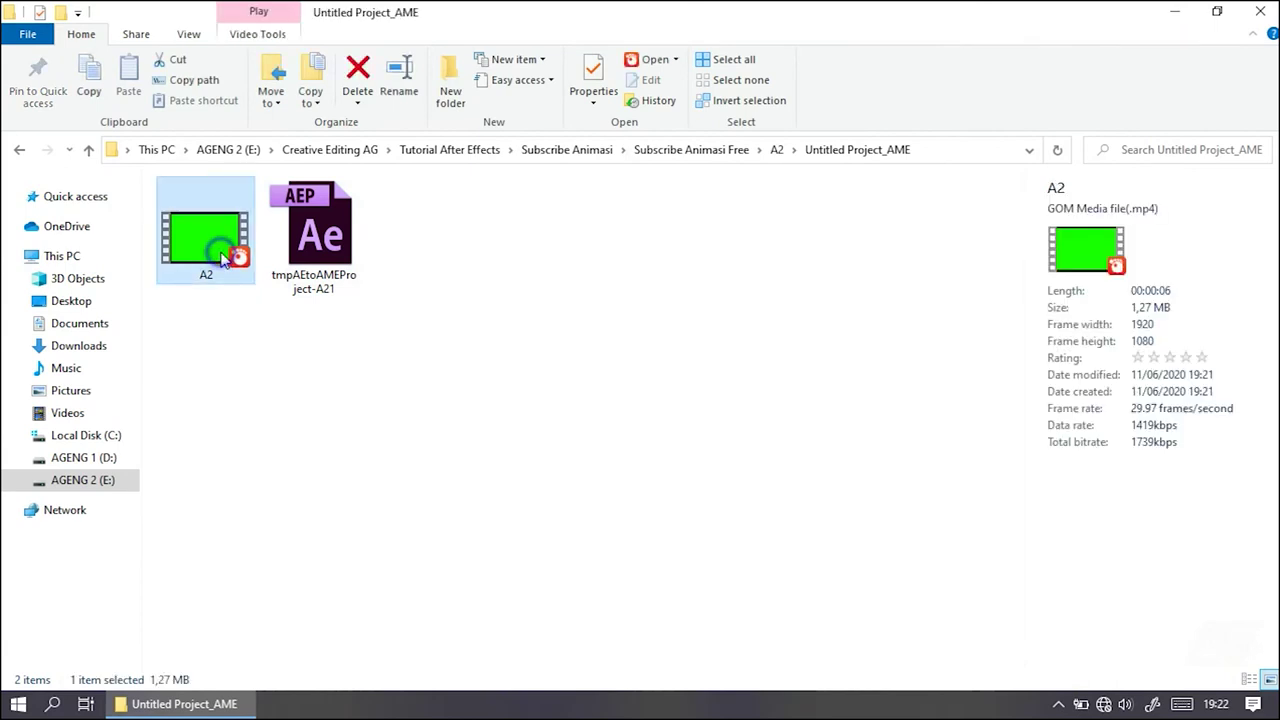
pyautogui.rightClick(224, 258)
pyautogui.moveTo(462, 369)
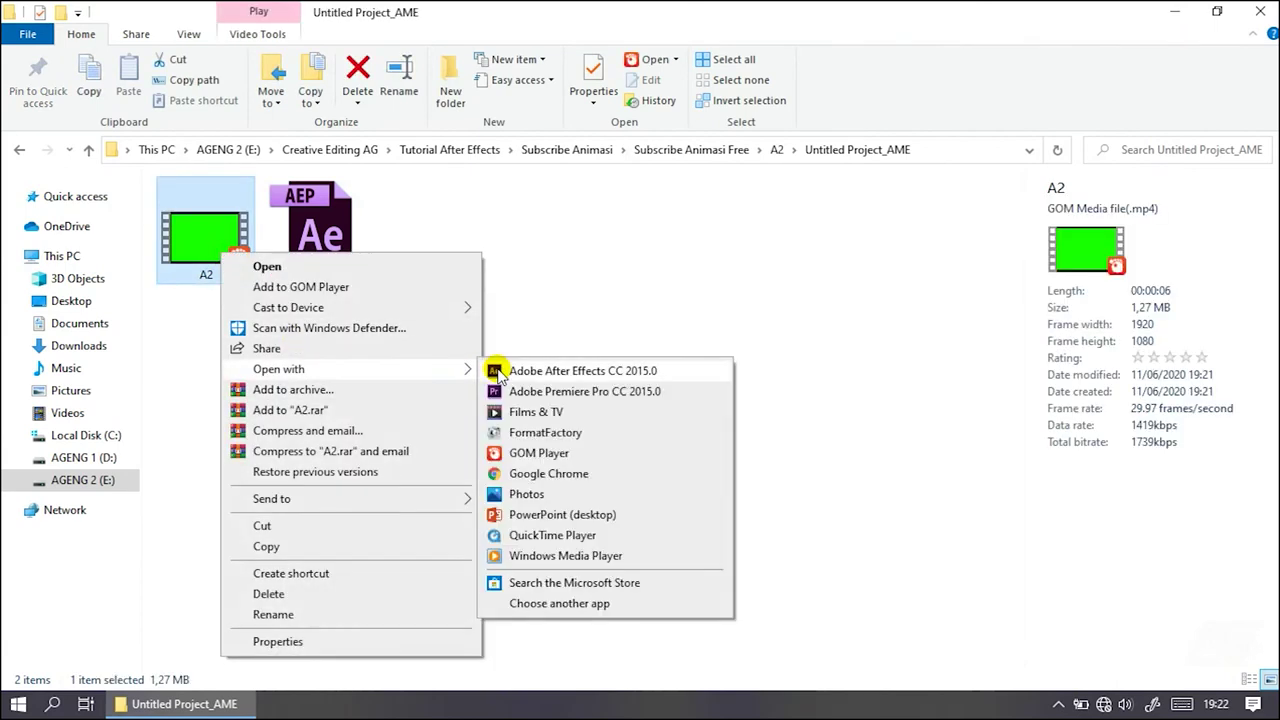
pyautogui.click(551, 412)
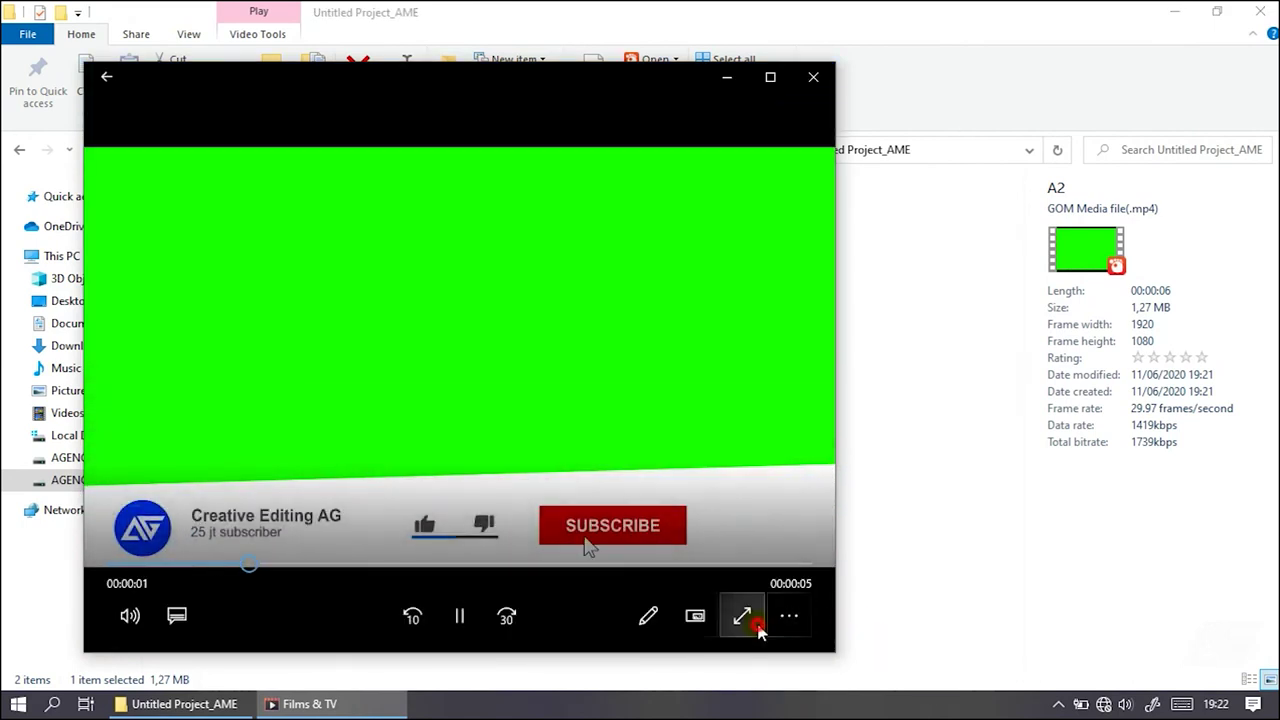
# Step: Watch the video full screen, replay it, then close the player and return to Subscribe Animasi Free
pyautogui.click(748, 617)
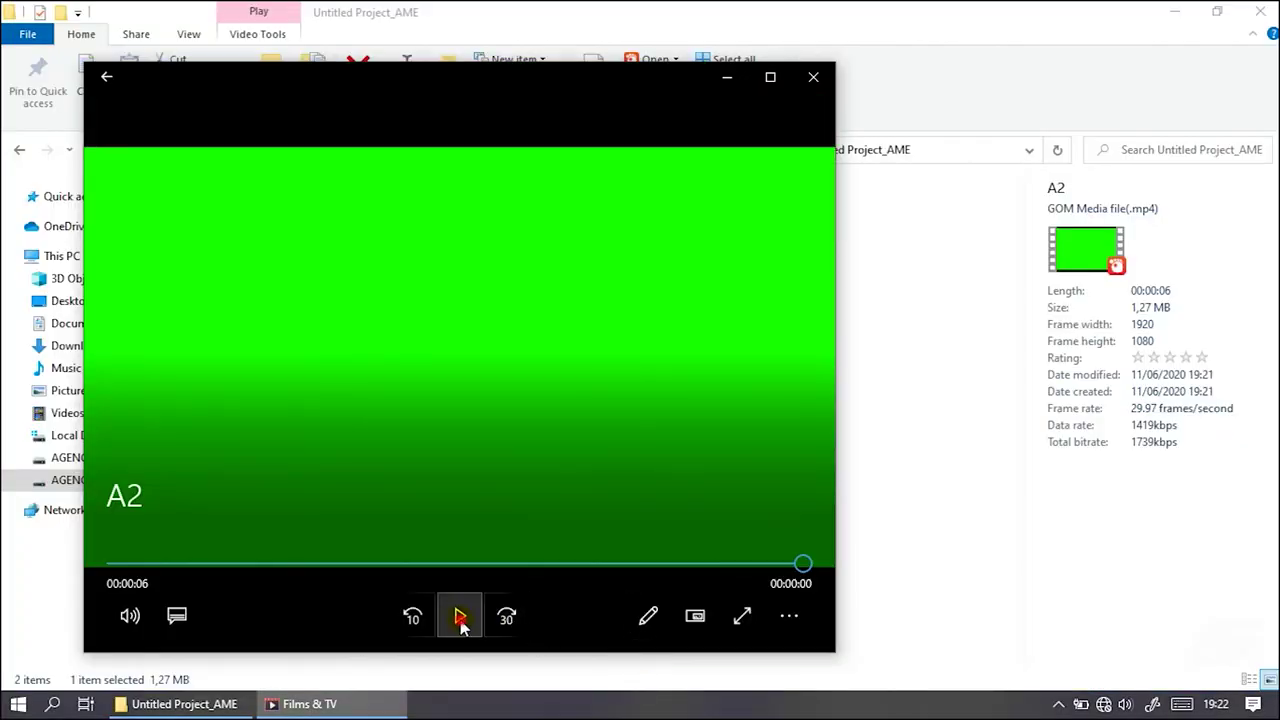
pyautogui.click(460, 617)
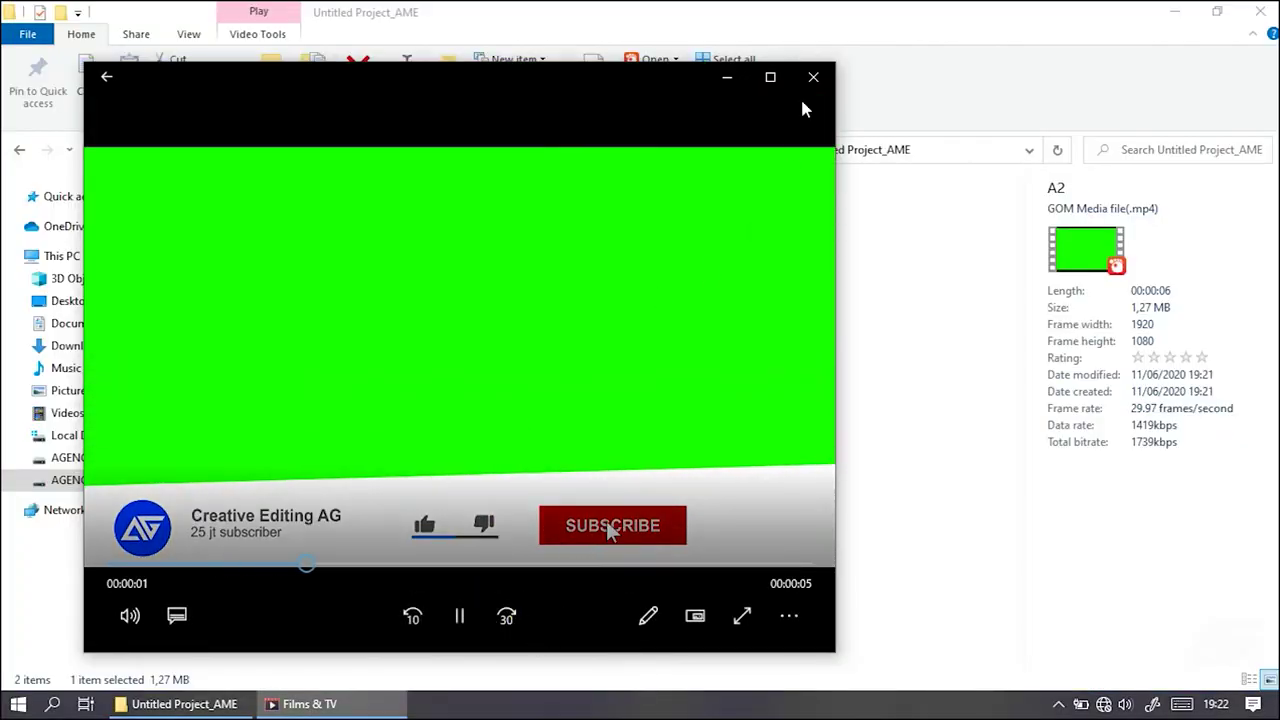
pyautogui.click(813, 77)
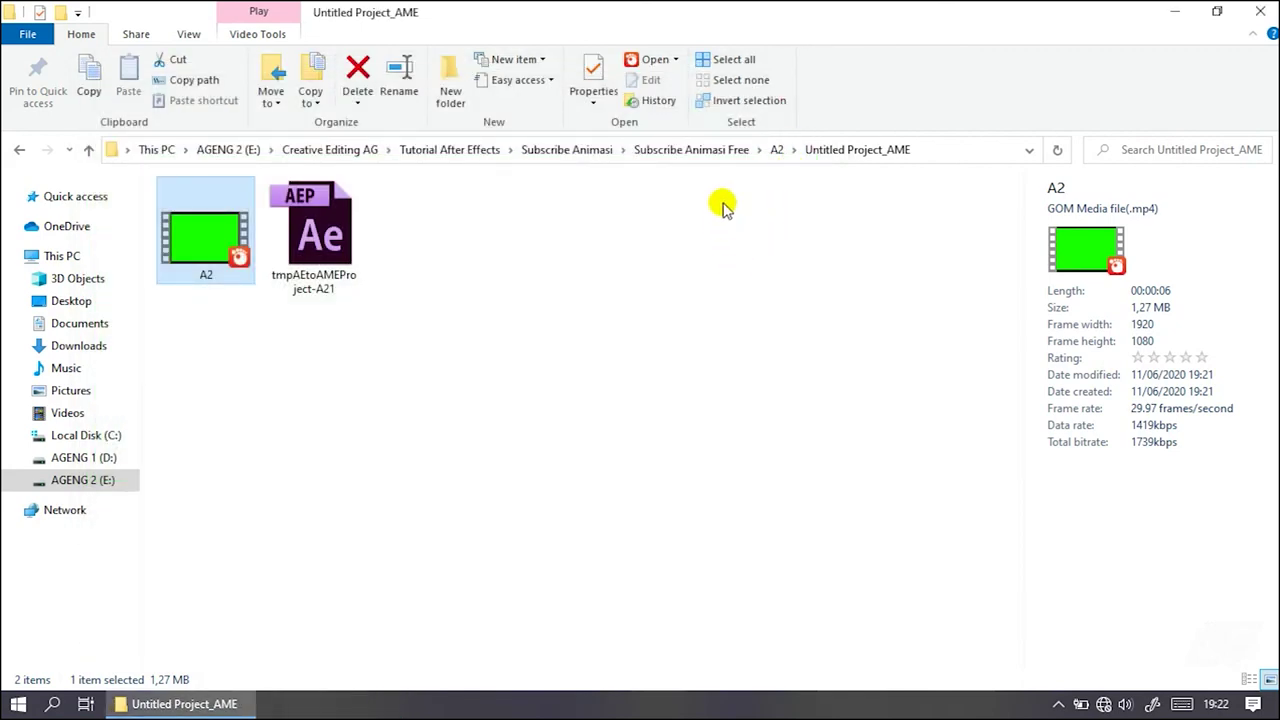
pyautogui.click(737, 150)
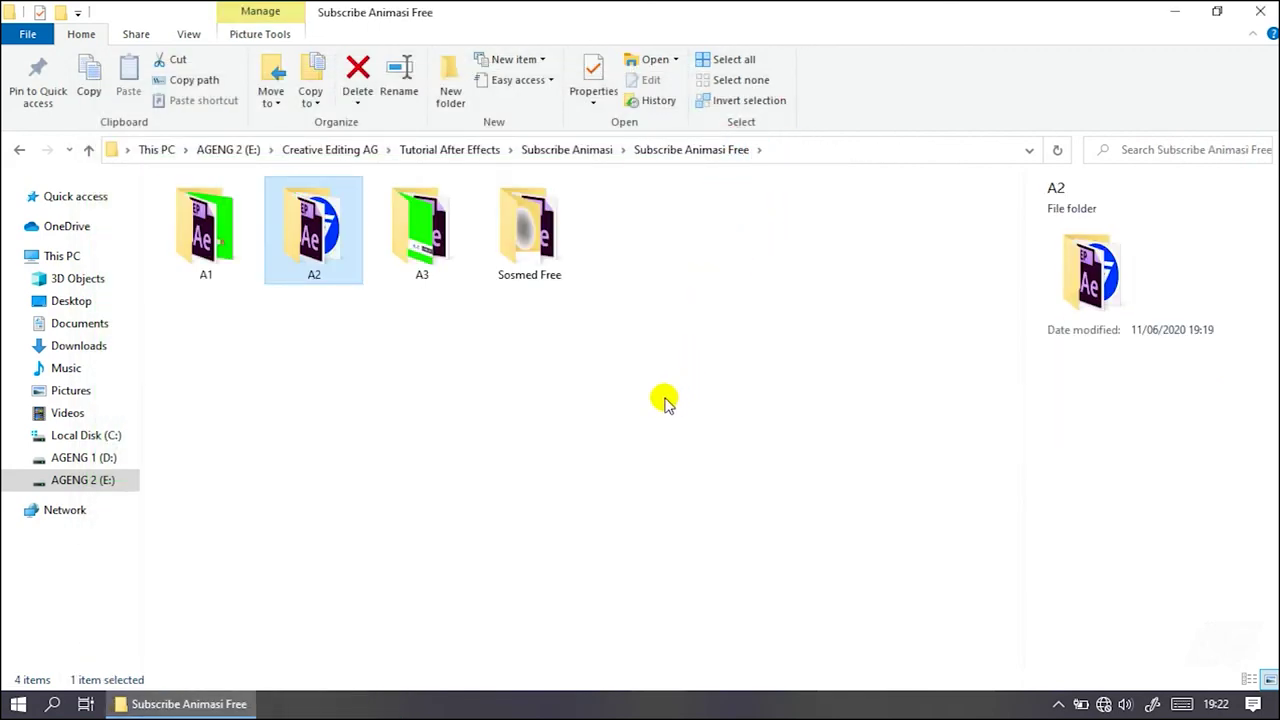
# Step: Clear the file selection in the Subscribe Animasi Free folder
pyautogui.click(573, 430)
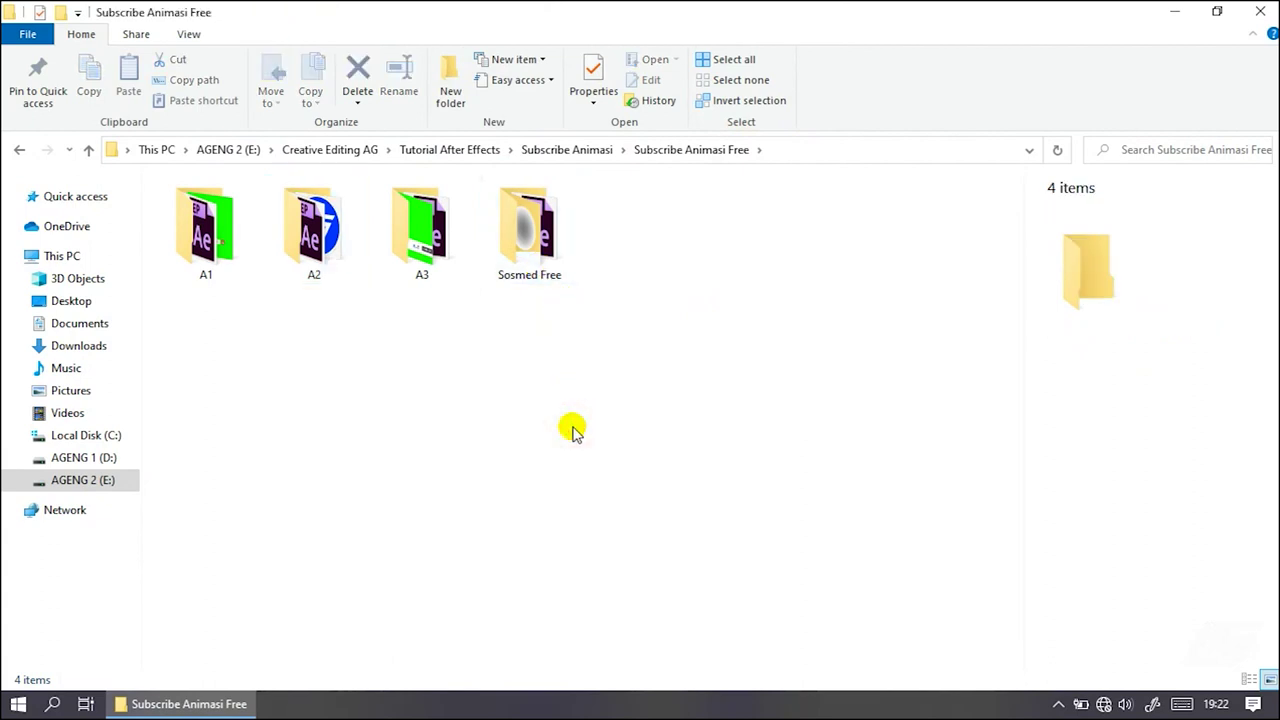